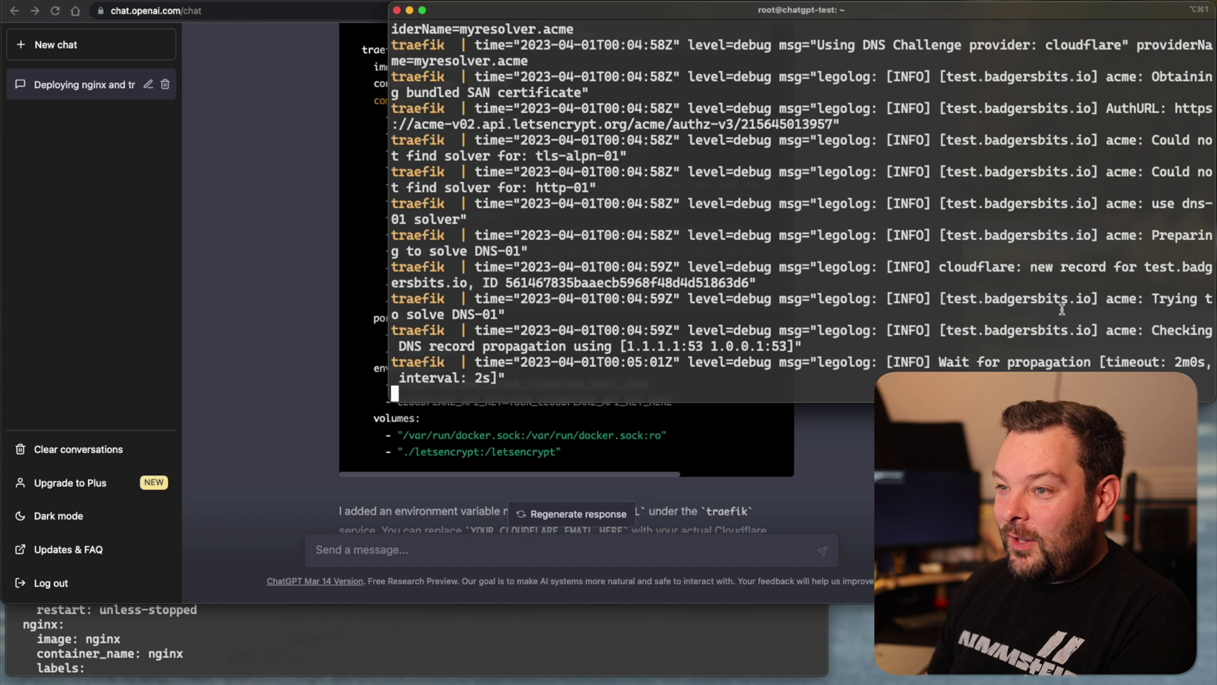
Step: Widen the terminal window and read the latest Traefik certificate log entries
{"action": "left_click_drag", "start_coordinate": [389, 189], "coordinate": [70, 185]}
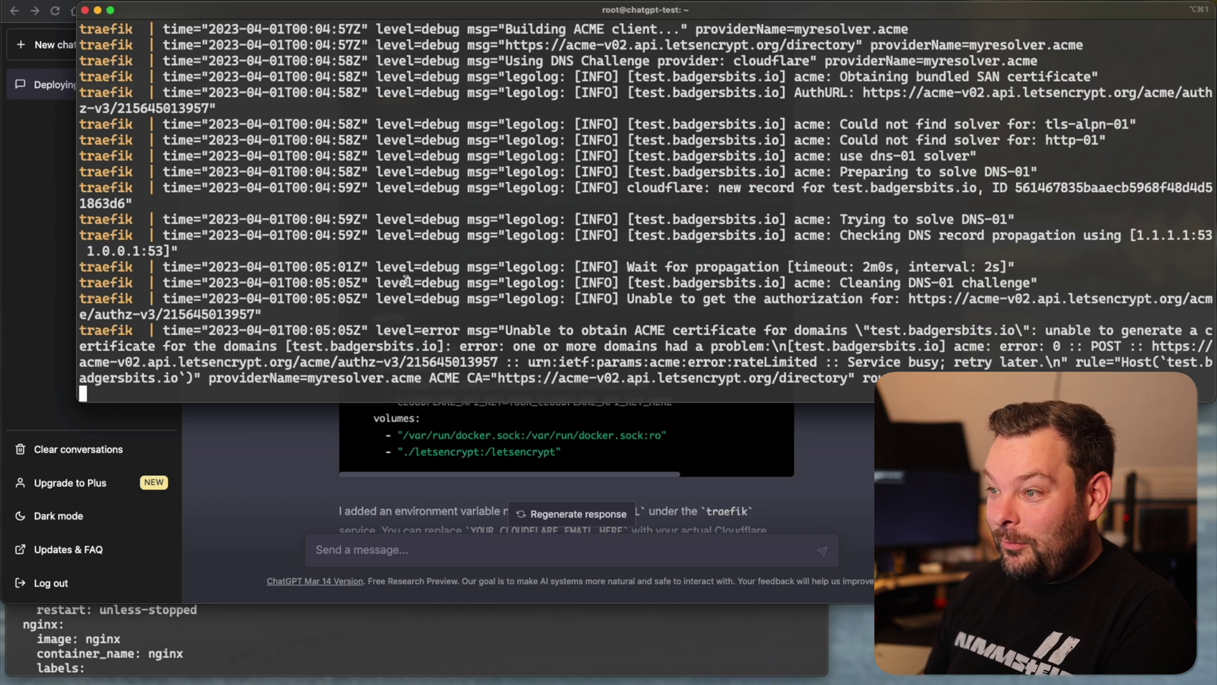
{"action": "left_click_drag", "start_coordinate": [818, 363], "coordinate": [675, 360]}
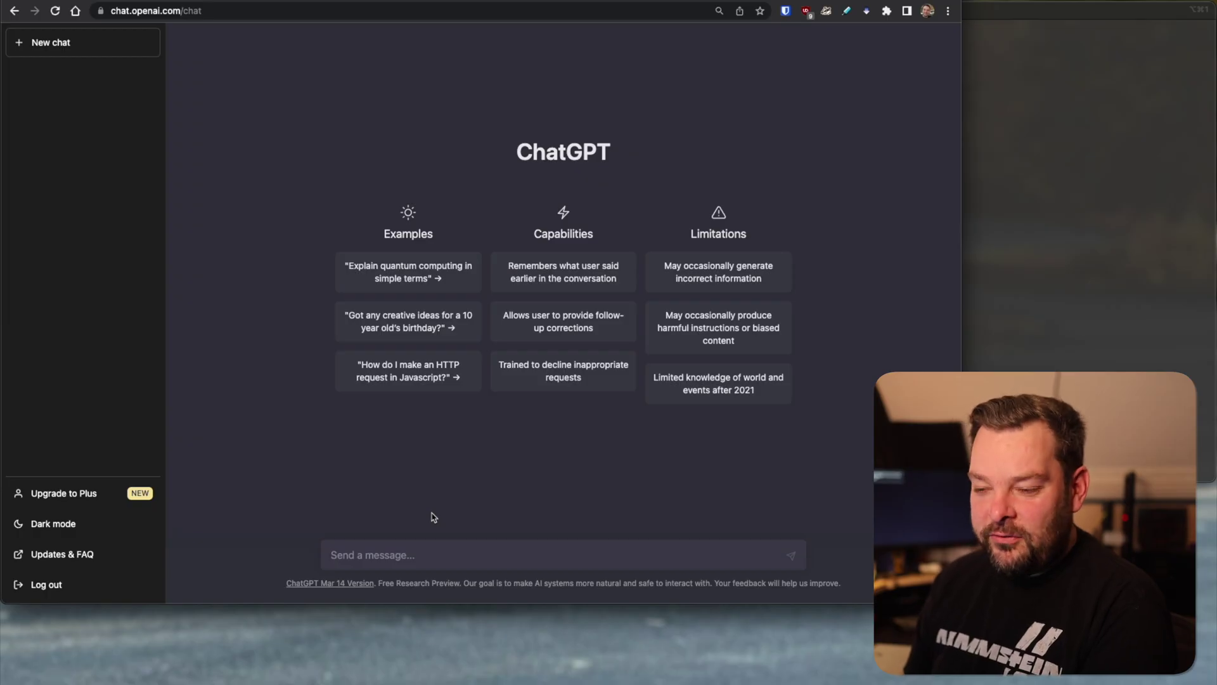
Step: Ask ChatGPT for a docker-compose file deploying nginx and traefik on test.badgersbits.io, without exposing traefik to the internet
{"action": "type", "text": "w"}
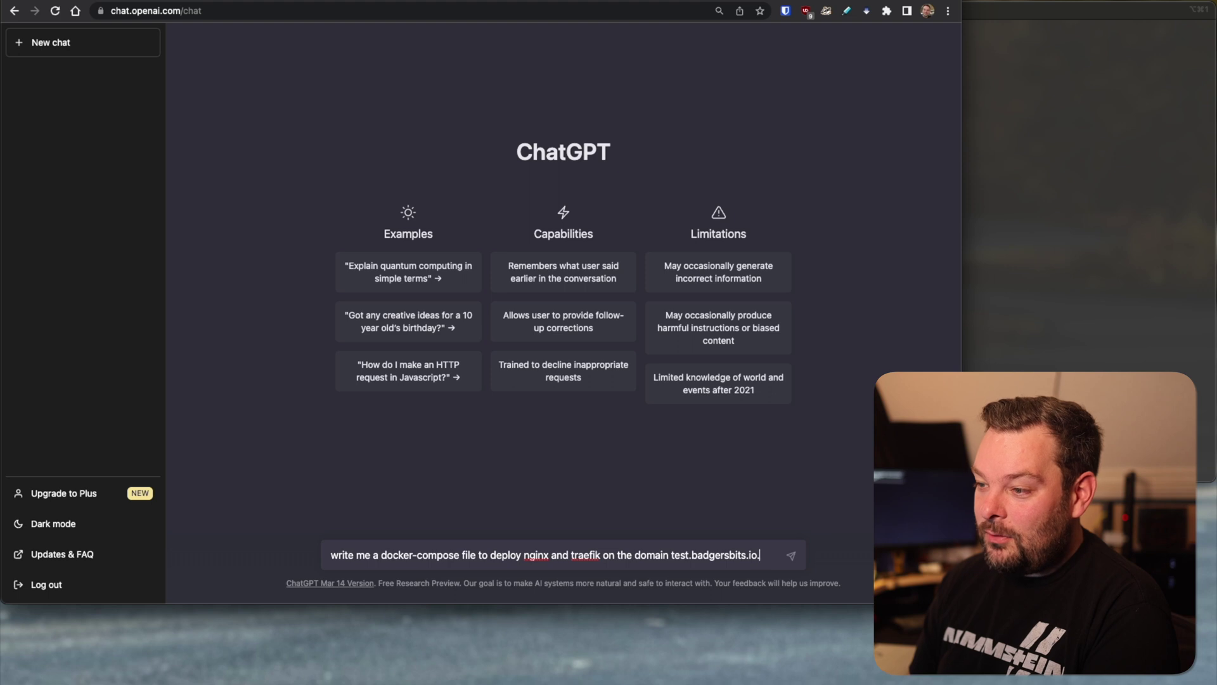
{"action": "type", "text": "t expose traefik to the internet."}
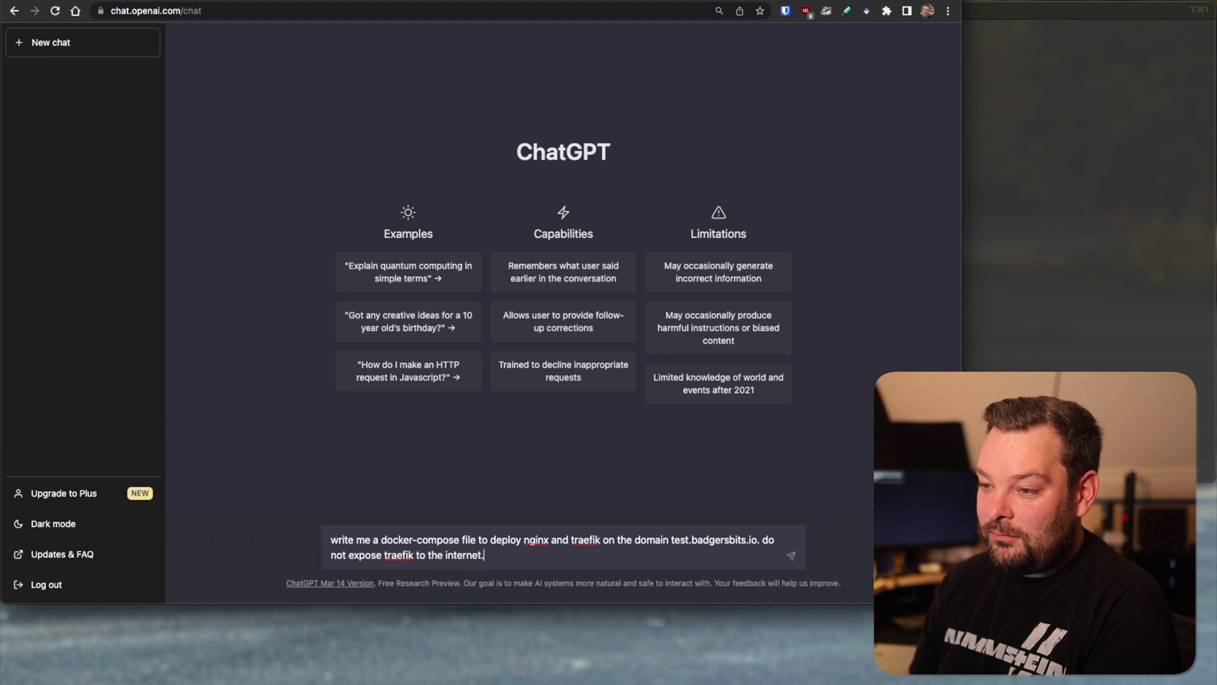
{"action": "key", "text": "Return"}
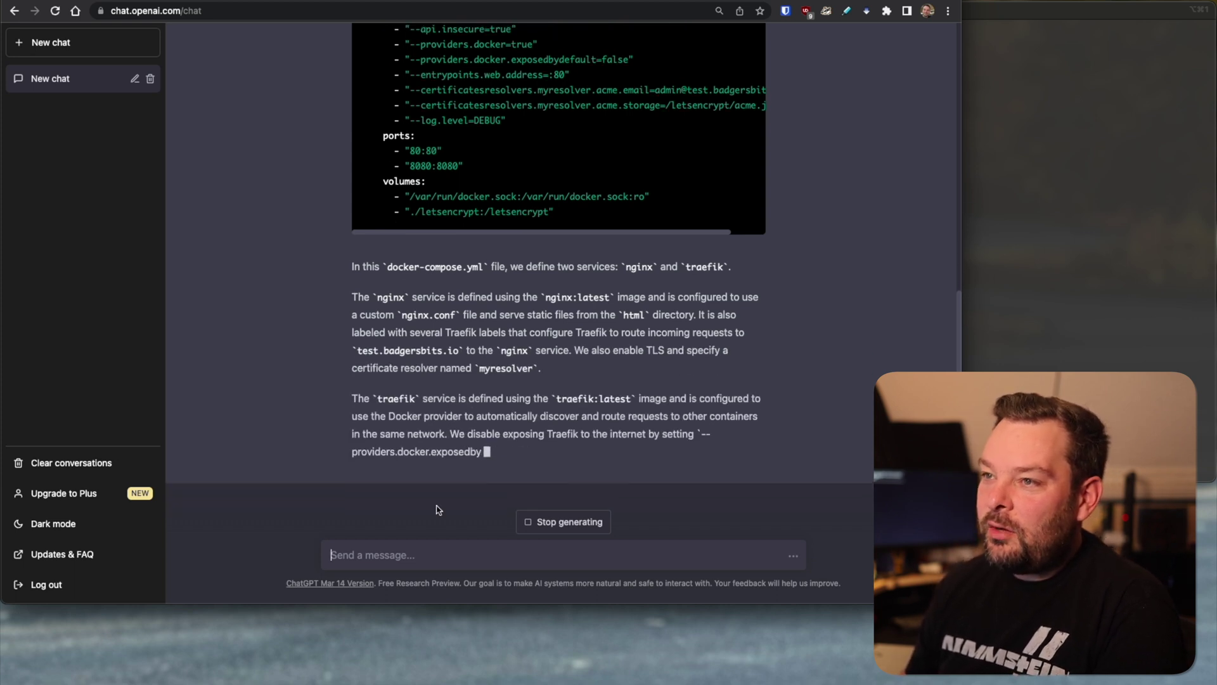
Step: Review the generated compose code and its explanation, examining the certificate resolver settings, ports, volumes and nginx labels
{"action": "scroll", "coordinate": [477, 232], "scroll_direction": "up", "scroll_amount": 5}
{"action": "scroll", "coordinate": [557, 274], "scroll_direction": "down", "scroll_amount": 1}
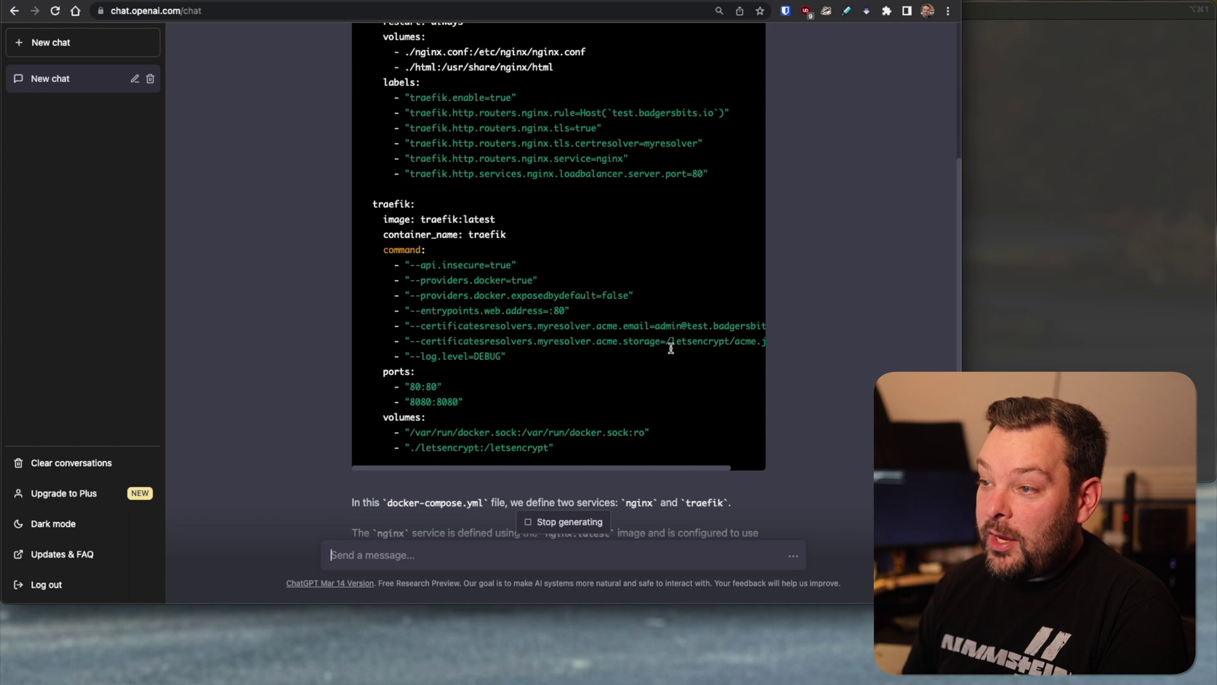
{"action": "double_click", "coordinate": [670, 345]}
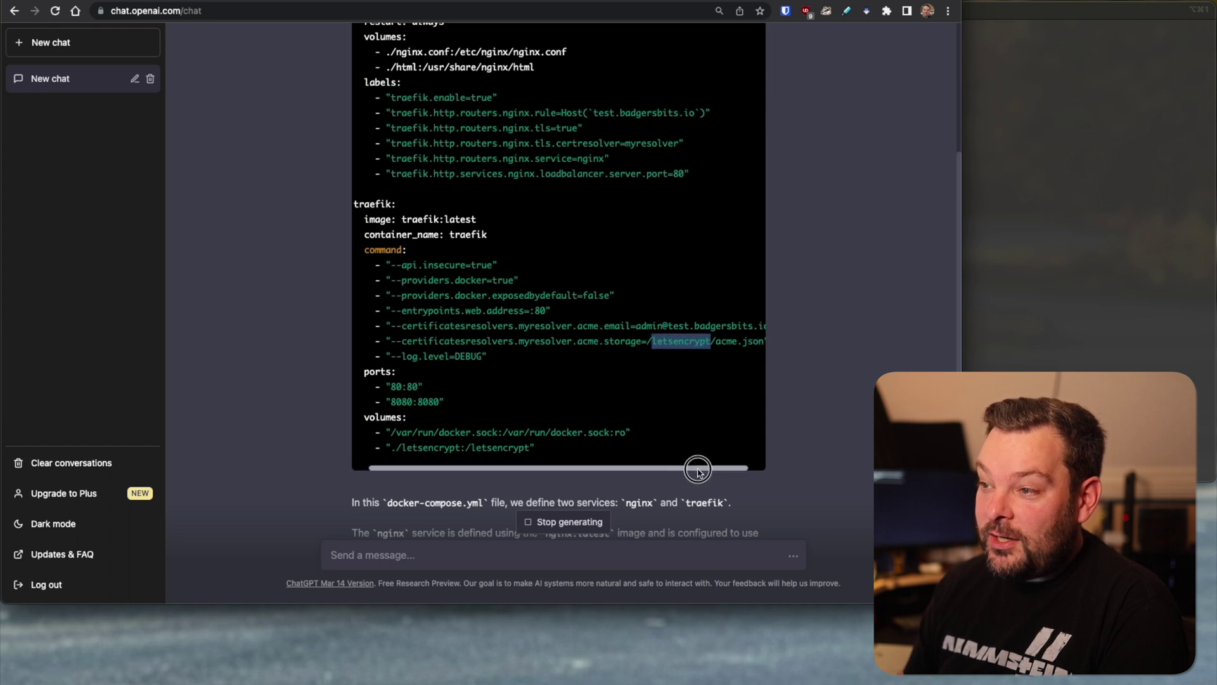
{"action": "scroll", "coordinate": [602, 420], "scroll_direction": "down", "scroll_amount": 2}
{"action": "scroll", "coordinate": [603, 416], "scroll_direction": "down", "scroll_amount": 6}
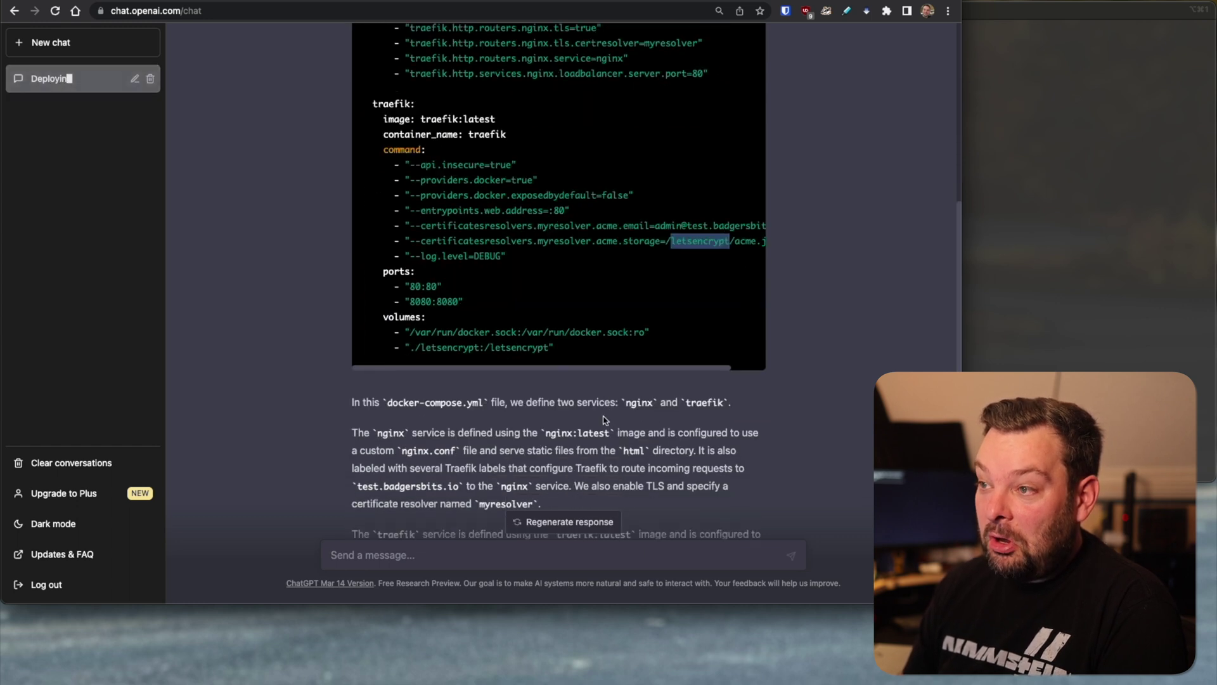
{"action": "scroll", "coordinate": [604, 418], "scroll_direction": "up", "scroll_amount": 1}
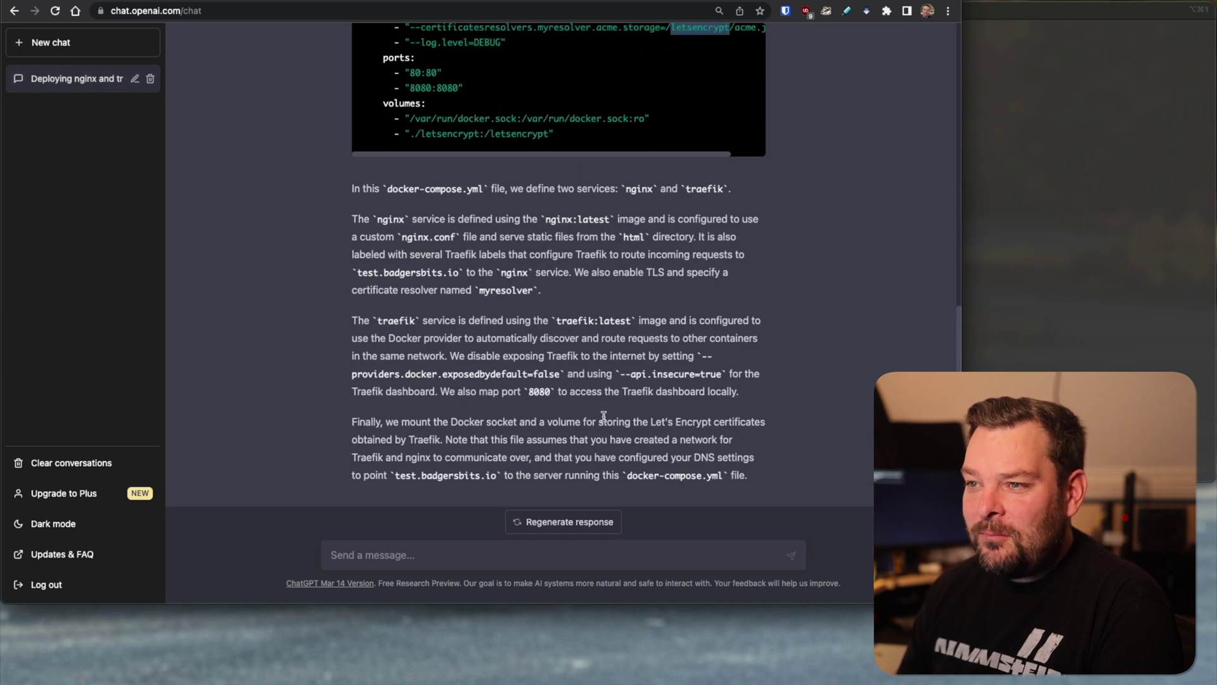
{"action": "key", "text": "super+equal"}
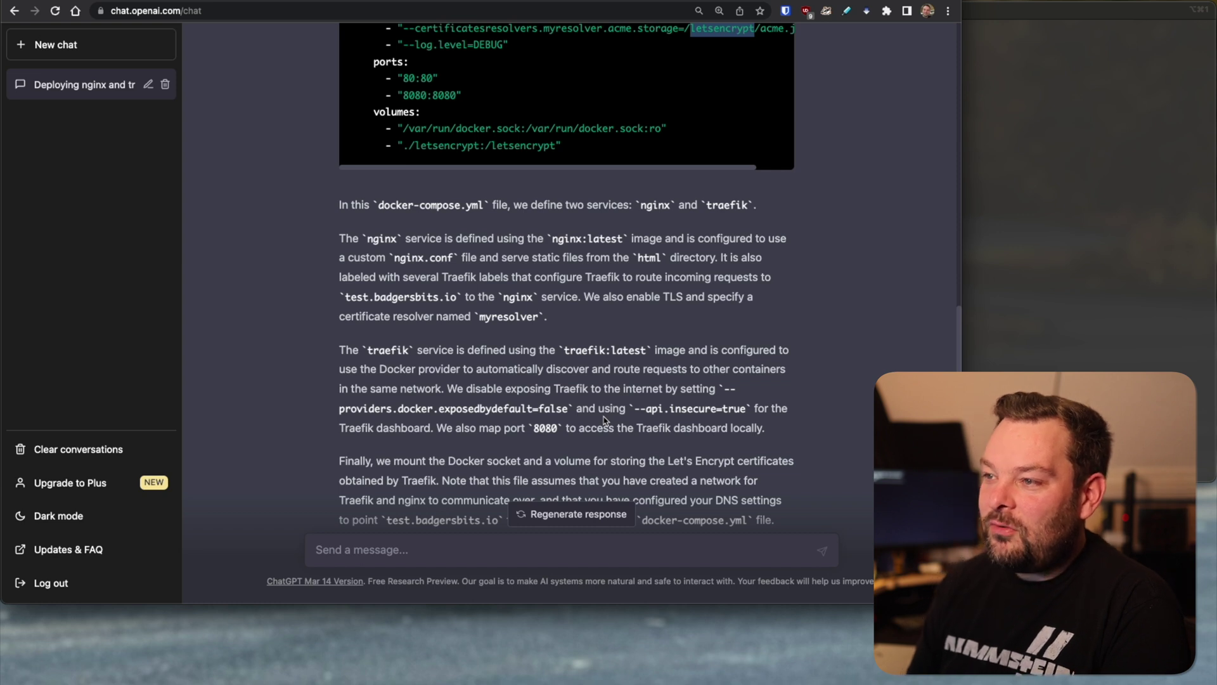
{"action": "scroll", "coordinate": [603, 420], "scroll_direction": "up", "scroll_amount": 5}
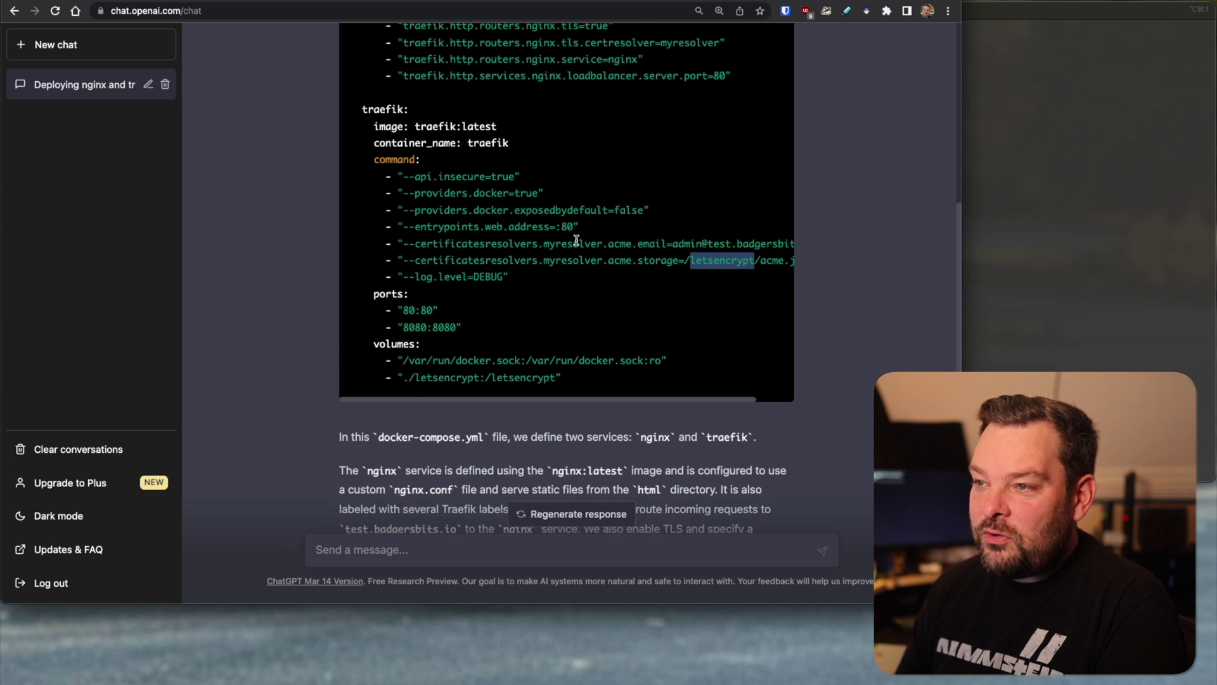
{"action": "double_click", "coordinate": [576, 243]}
{"action": "scroll", "coordinate": [577, 247], "scroll_direction": "up", "scroll_amount": 3}
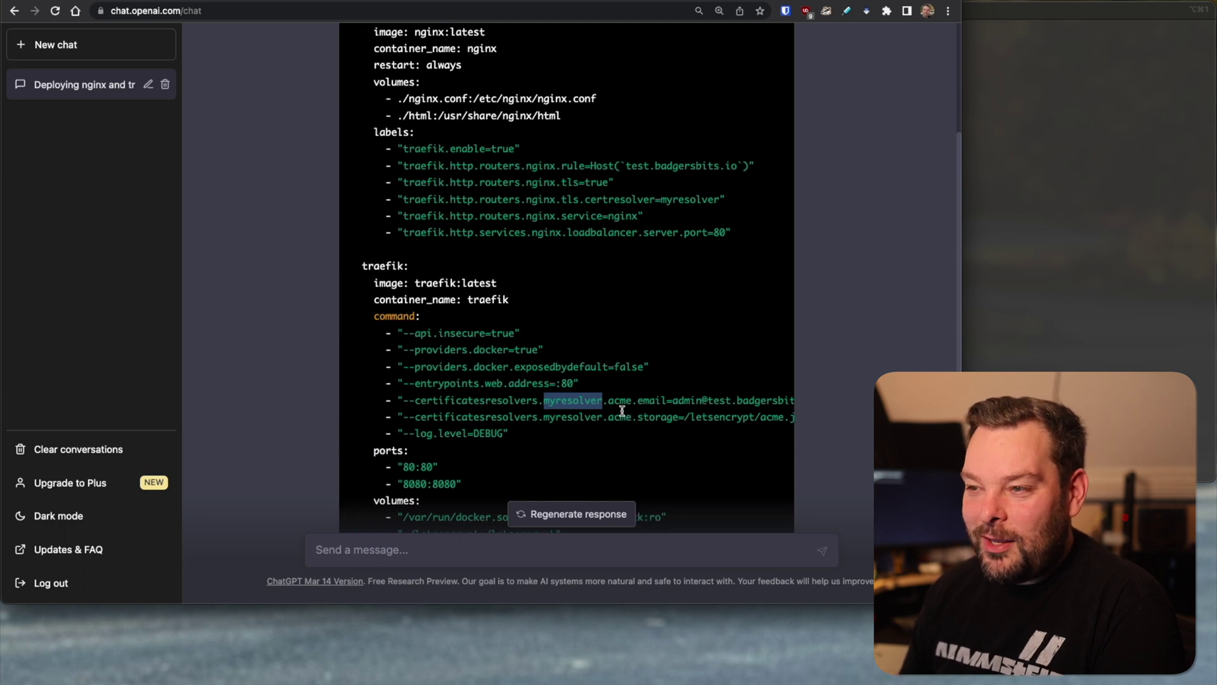
{"action": "scroll", "coordinate": [622, 410], "scroll_direction": "up", "scroll_amount": 1}
{"action": "scroll", "coordinate": [622, 407], "scroll_direction": "up", "scroll_amount": 2}
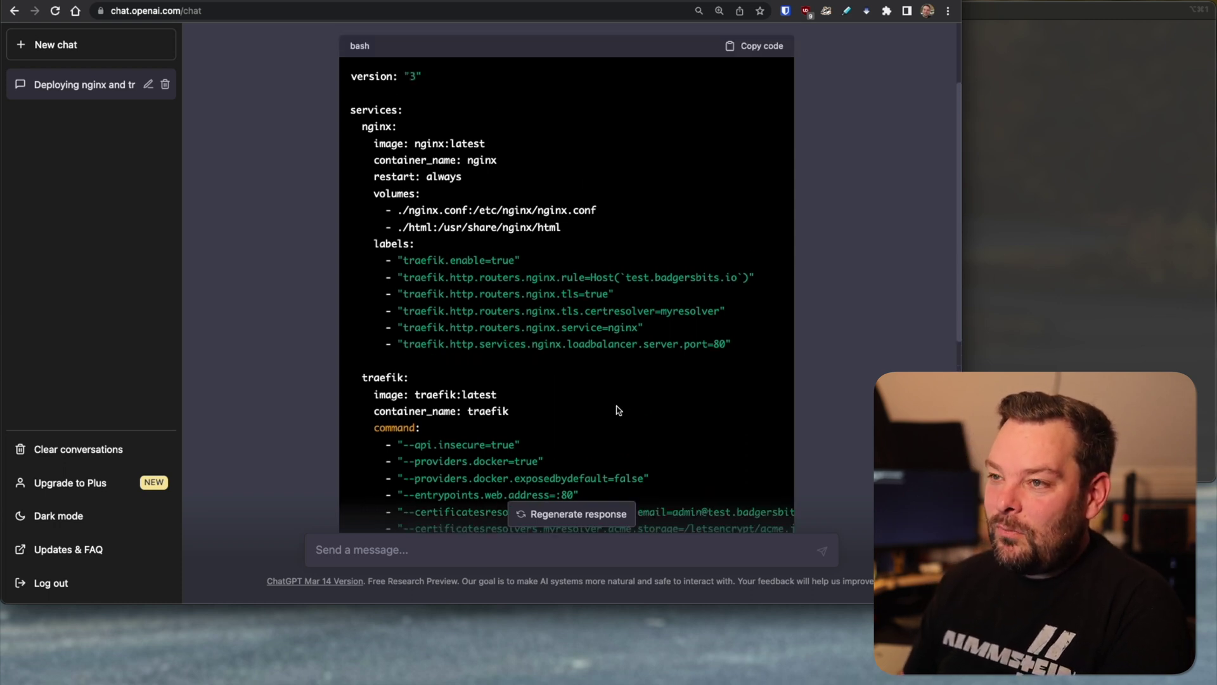
Step: Copy the generated compose code and paste it into a new docker-compose.yml opened with vi in the terminal
{"action": "scroll", "coordinate": [634, 317], "scroll_direction": "up", "scroll_amount": 1}
{"action": "left_click", "coordinate": [742, 65]}
{"action": "left_click", "coordinate": [1010, 158]}
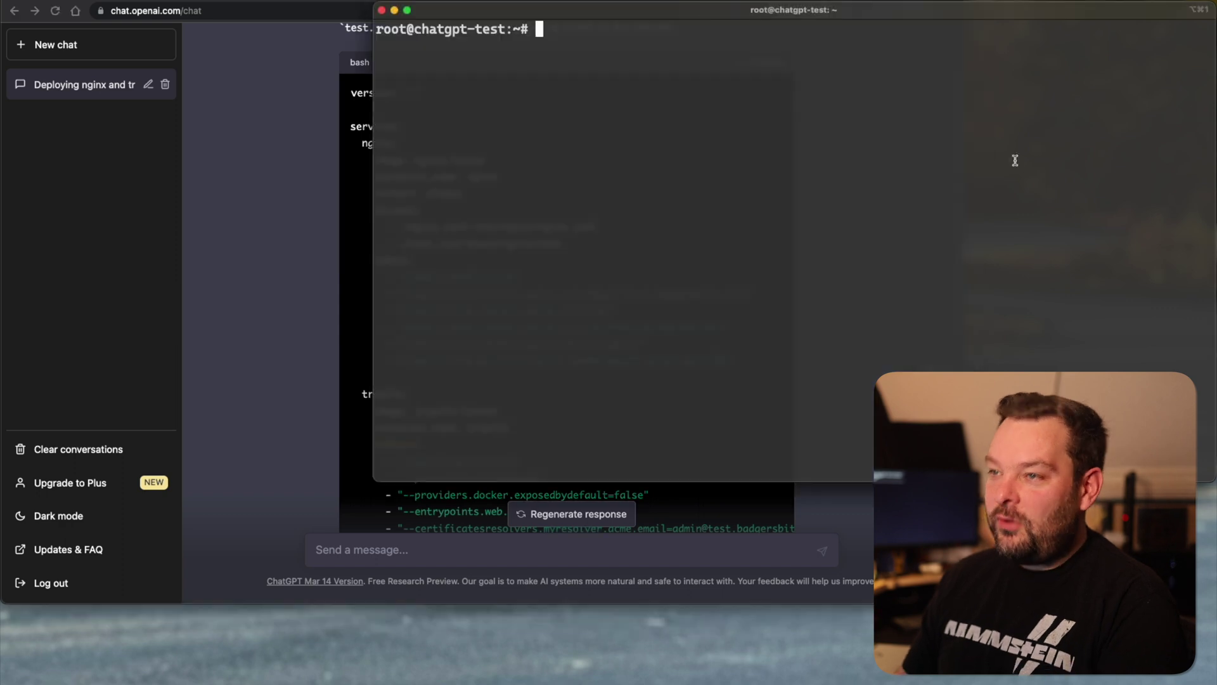
{"action": "type", "text": "vi docker-compose.yml"}
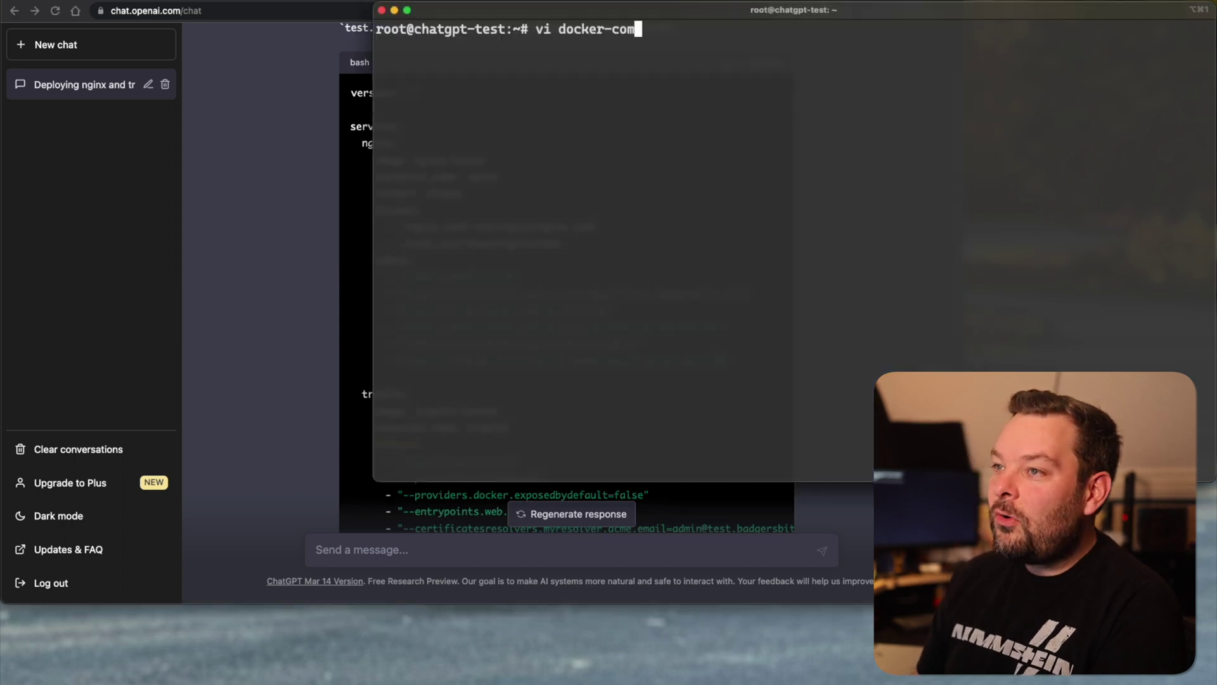
{"action": "key", "text": "Return"}
{"action": "key", "text": "i"}
{"action": "key", "text": "super+v"}
Step: Save docker-compose.yml and start the containers with docker-compose up
{"action": "key", "text": "Escape"}
{"action": "type", "text": ":wq"}
{"action": "key", "text": "Return"}
{"action": "type", "text": "docker-compose up"}
{"action": "key", "text": "Return"}
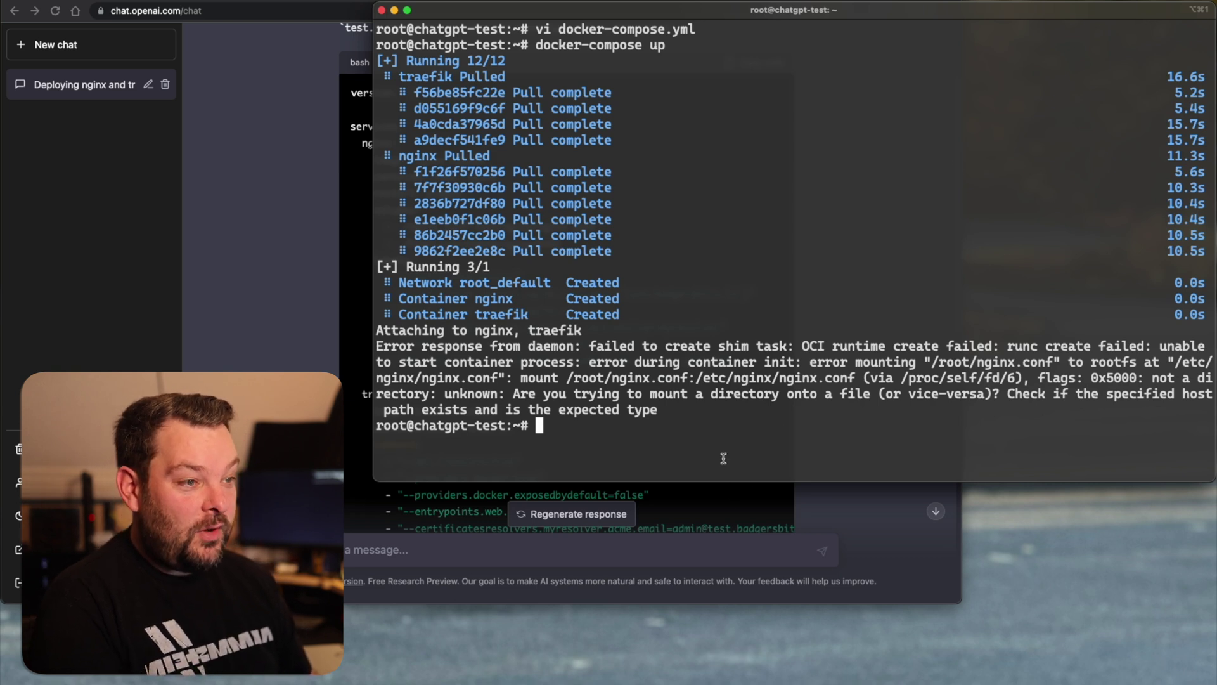
Step: Reopen docker-compose.yml in vi and read through the nginx and traefik service definitions
{"action": "type", "text": "vi docker-compose.yml"}
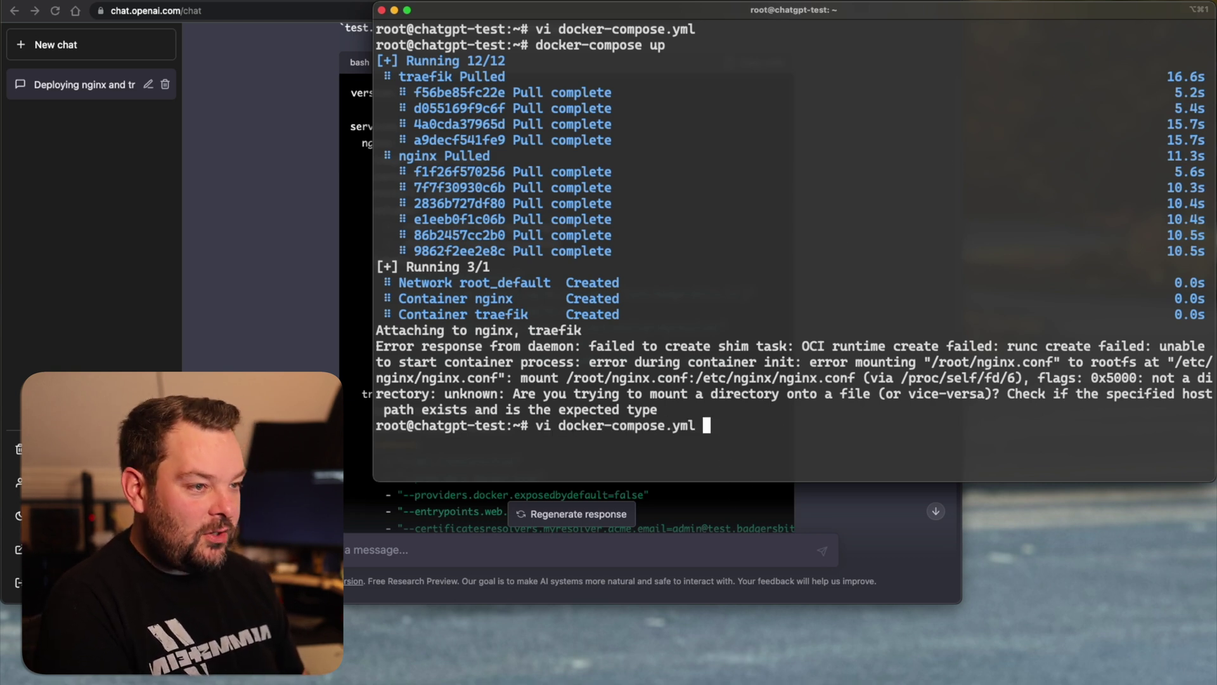
{"action": "key", "text": "Return"}
{"action": "key", "text": "Down"}
{"action": "key", "text": "Down"}
{"action": "key", "text": "Down"}
{"action": "key", "text": "Down"}
{"action": "key", "text": "Down"}
{"action": "key", "text": "Down"}
{"action": "key", "text": "Down"}
{"action": "key", "text": "Down"}
{"action": "key", "text": "Down"}
{"action": "key", "text": "Down"}
{"action": "key", "text": "Down"}
{"action": "key", "text": "Down"}
{"action": "key", "text": "Down"}
{"action": "key", "text": "Down"}
{"action": "key", "text": "Down"}
{"action": "key", "text": "Down"}
{"action": "key", "text": "Down"}
{"action": "key", "text": "Down"}
{"action": "key", "text": "Down"}
{"action": "key", "text": "Down"}
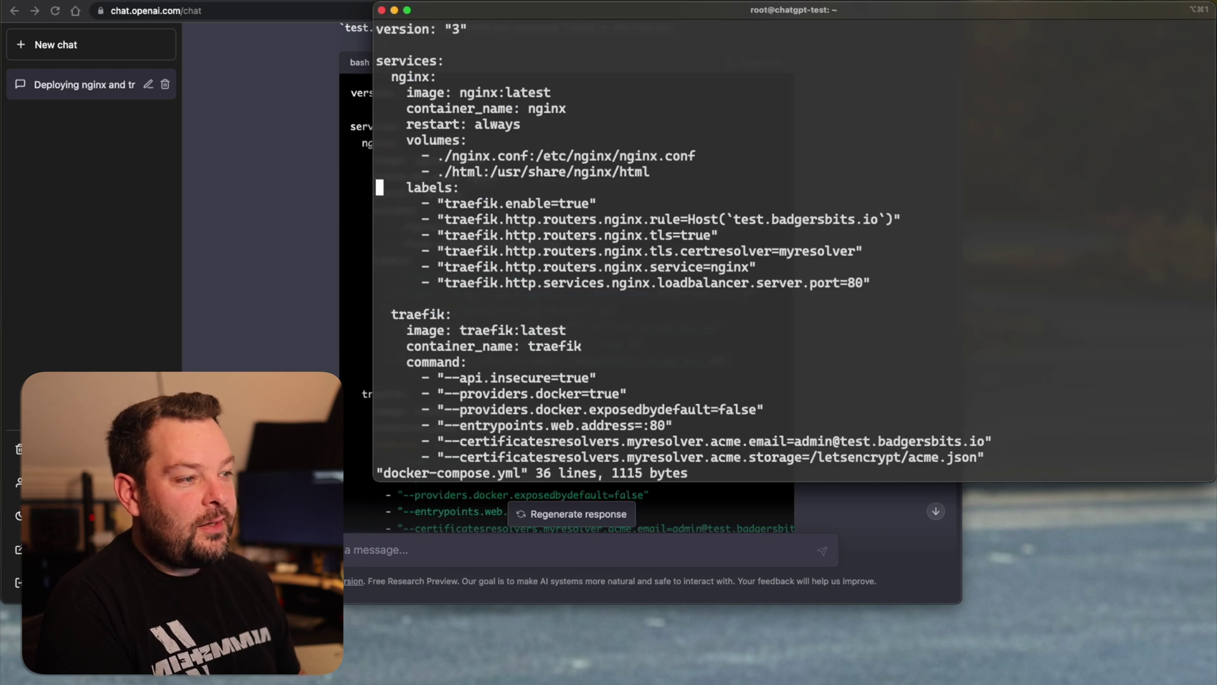
{"action": "key", "text": "Up"}
{"action": "key", "text": "Up"}
{"action": "key", "text": "Up"}
{"action": "key", "text": "Up"}
{"action": "key", "text": "Up"}
{"action": "key", "text": "Up"}
{"action": "key", "text": "Up"}
{"action": "key", "text": "Up"}
{"action": "key", "text": "Up"}
{"action": "key", "text": "Up"}
{"action": "key", "text": "Up"}
{"action": "key", "text": "Up"}
{"action": "key", "text": "Up"}
{"action": "key", "text": "Up"}
{"action": "key", "text": "Up"}
{"action": "key", "text": "Up"}
{"action": "key", "text": "Up"}
{"action": "key", "text": "Up"}
{"action": "key", "text": "Up"}
{"action": "key", "text": "Up"}
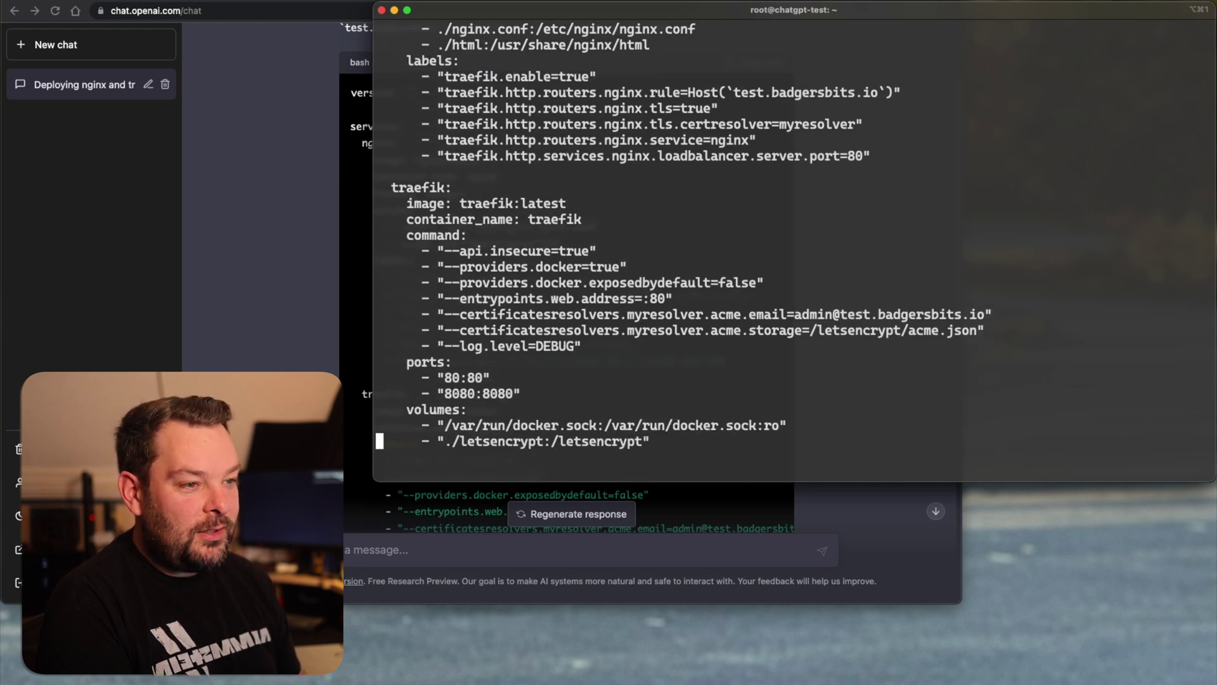
{"action": "key", "text": "Up"}
Step: Delete the nginx service's volumes section, including the nginx.conf and html mounts
{"action": "key", "text": "Down"}
{"action": "key", "text": "Down"}
{"action": "key", "text": "Down"}
{"action": "key", "text": "Down"}
{"action": "key", "text": "Down"}
{"action": "key", "text": "Down"}
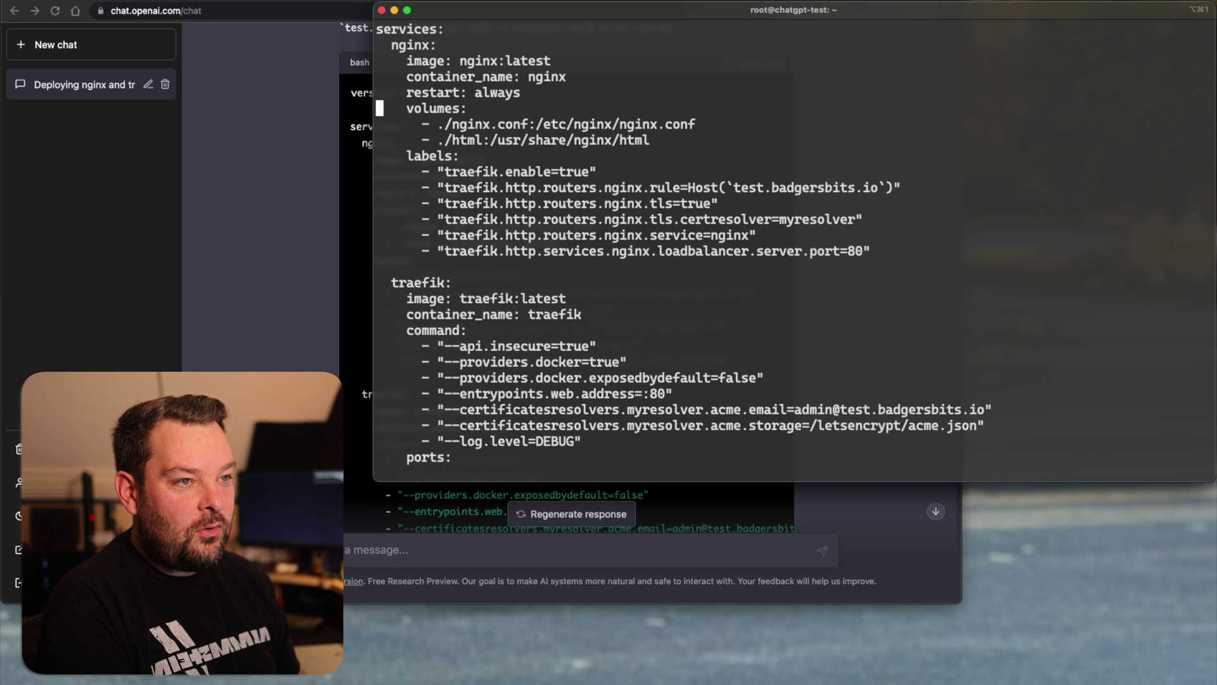
{"action": "key", "text": "Right"}
{"action": "key", "text": "Right"}
{"action": "key", "text": "Right"}
{"action": "key", "text": "Right"}
{"action": "key", "text": "Right"}
{"action": "key", "text": "Right"}
{"action": "key", "text": "Right"}
{"action": "key", "text": "Right"}
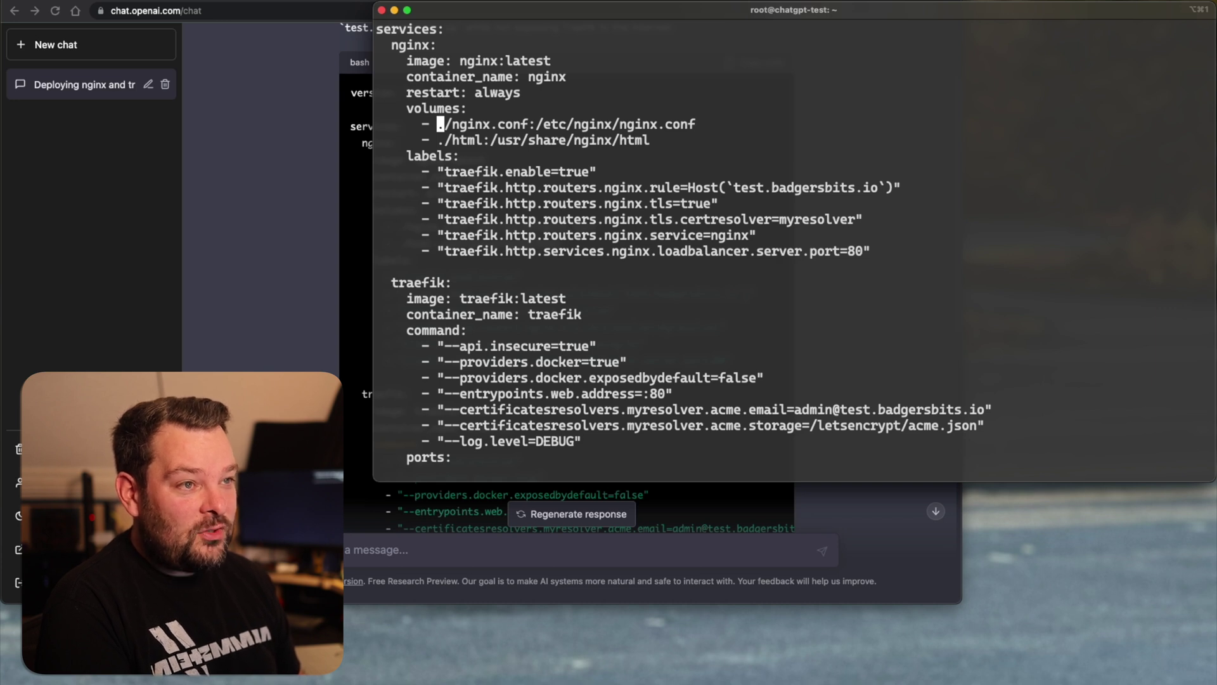
{"action": "key", "text": "d"}
{"action": "key", "text": "d"}
{"action": "key", "text": "d"}
{"action": "key", "text": "d"}
{"action": "key", "text": "k"}
{"action": "key", "text": "d"}
{"action": "key", "text": "d"}
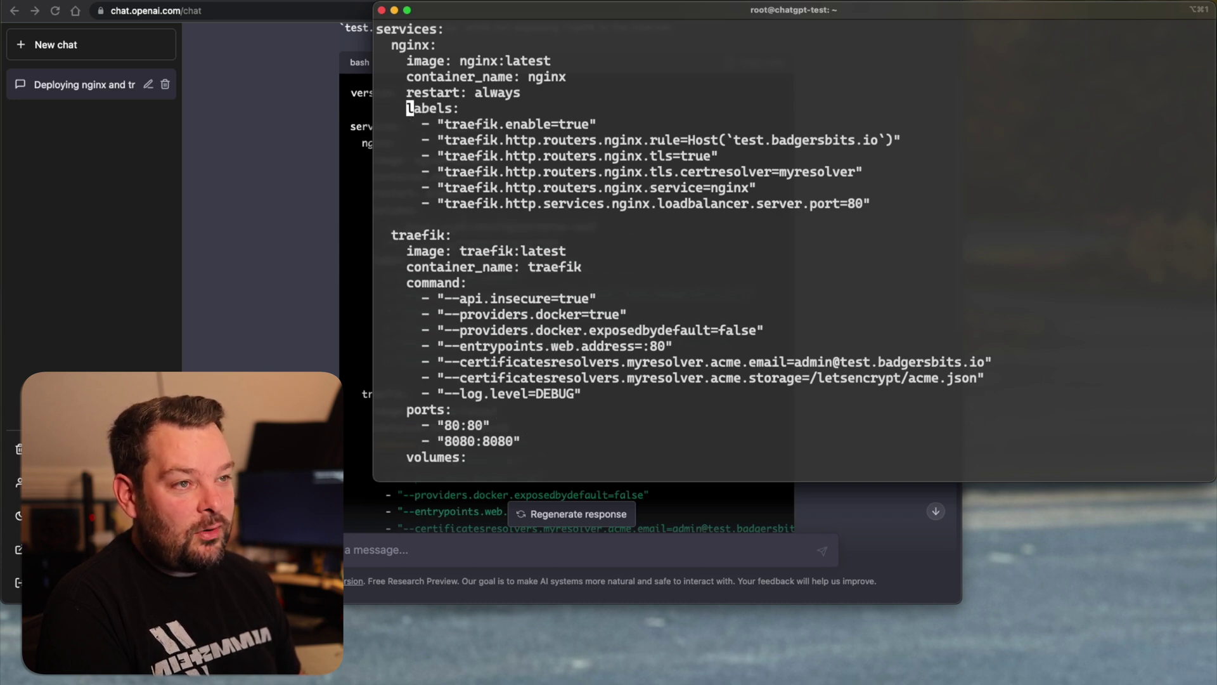
Step: Check the rest of docker-compose.yml down to the traefik volumes, and save the file and quit vi
{"action": "key", "text": ":"}
{"action": "key", "text": "Escape"}
{"action": "key", "text": "j"}
{"action": "key", "text": "j"}
{"action": "key", "text": "j"}
{"action": "key", "text": "j"}
{"action": "key", "text": "j"}
{"action": "key", "text": "j"}
{"action": "key", "text": "j"}
{"action": "key", "text": "j"}
{"action": "key", "text": "j"}
{"action": "key", "text": "j"}
{"action": "key", "text": "j"}
{"action": "key", "text": "j"}
{"action": "key", "text": "j"}
{"action": "key", "text": "j"}
{"action": "key", "text": "j"}
{"action": "key", "text": "j"}
{"action": "key", "text": "j"}
{"action": "key", "text": "j"}
{"action": "key", "text": "j"}
{"action": "key", "text": "j"}
{"action": "key", "text": "j"}
{"action": "key", "text": "j"}
{"action": "key", "text": "j"}
{"action": "key", "text": "j"}
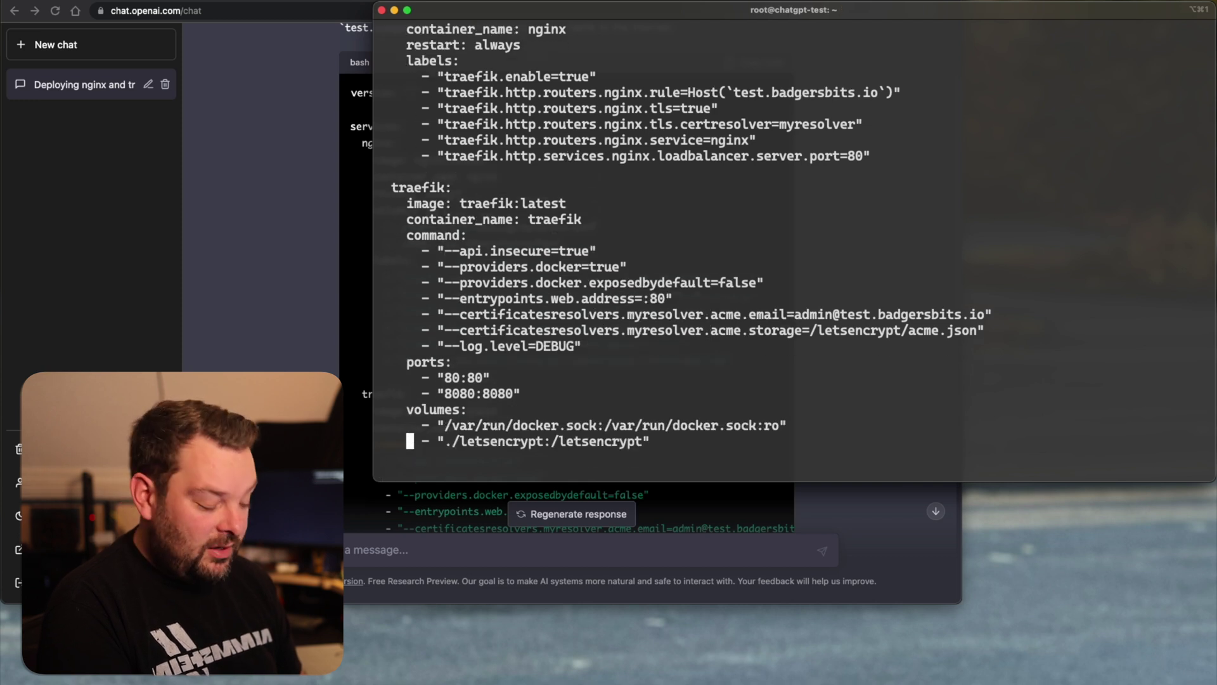
{"action": "type", "text": ":wq"}
{"action": "key", "text": "Return"}
Step: List the files in the current directory and try to print the contents of nginx.conf
{"action": "type", "text": "ls"}
{"action": "key", "text": "Return"}
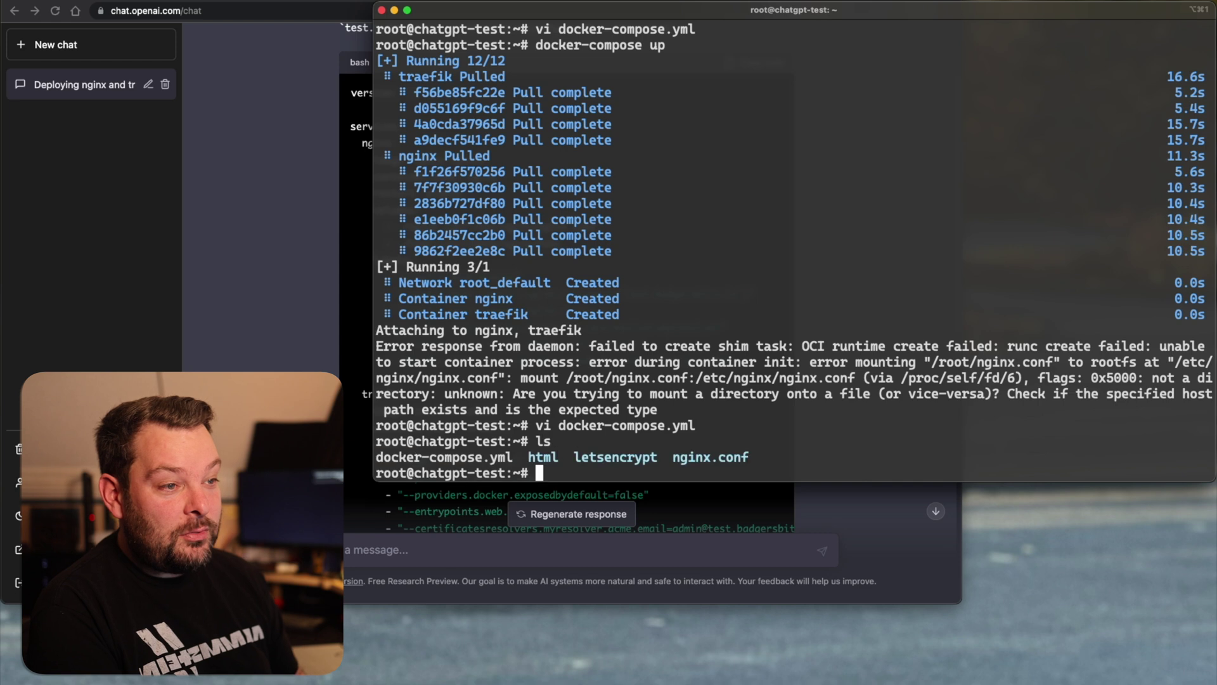
{"action": "type", "text": "cat "}
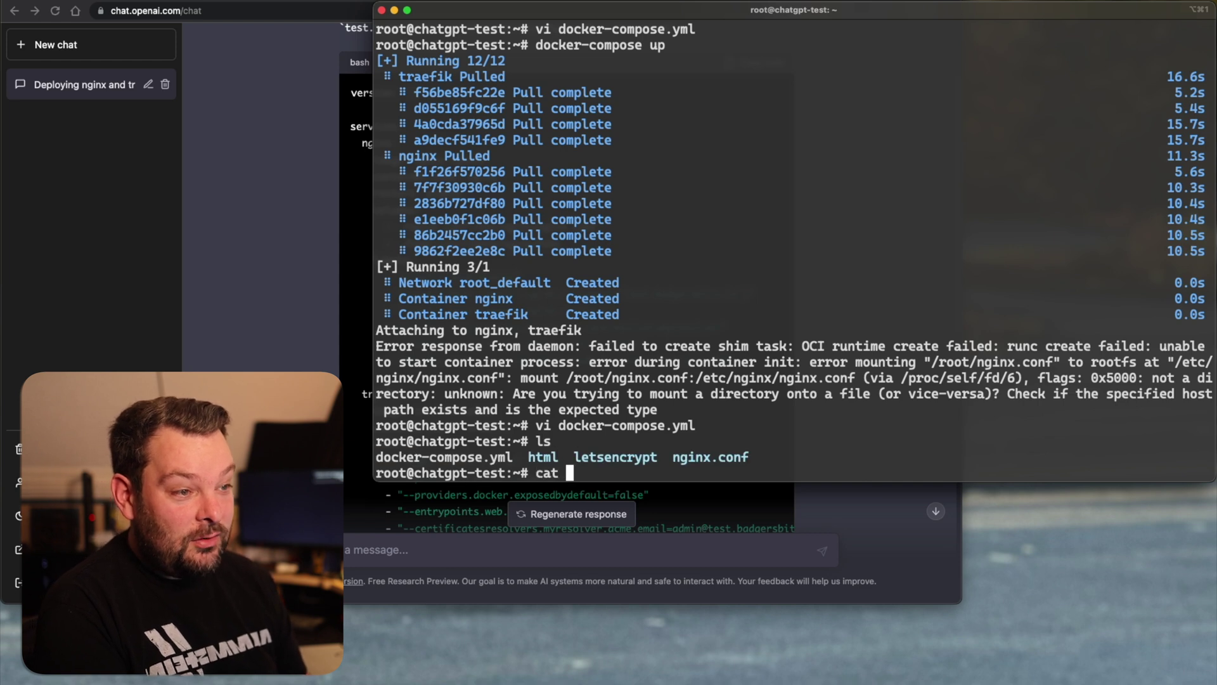
{"action": "type", "text": "nginx.conf/"}
{"action": "key", "text": "Return"}
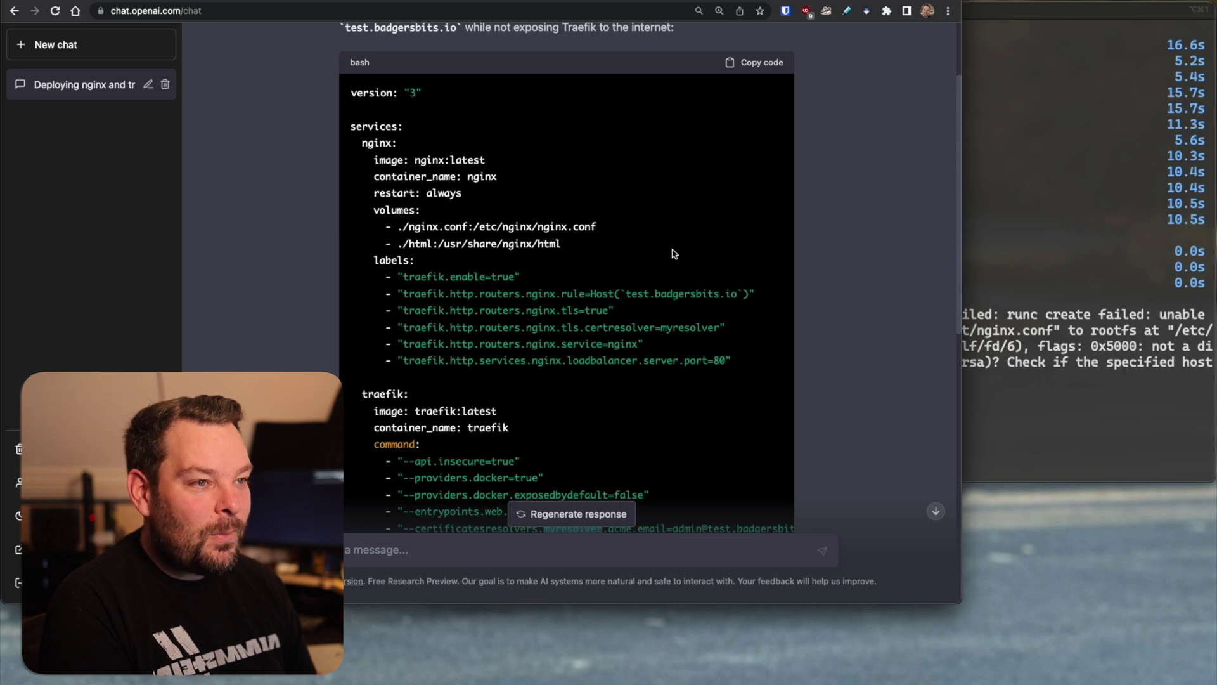
Step: Run docker-compose up again and examine the last error entry in the Traefik log
{"action": "left_click", "coordinate": [983, 261]}
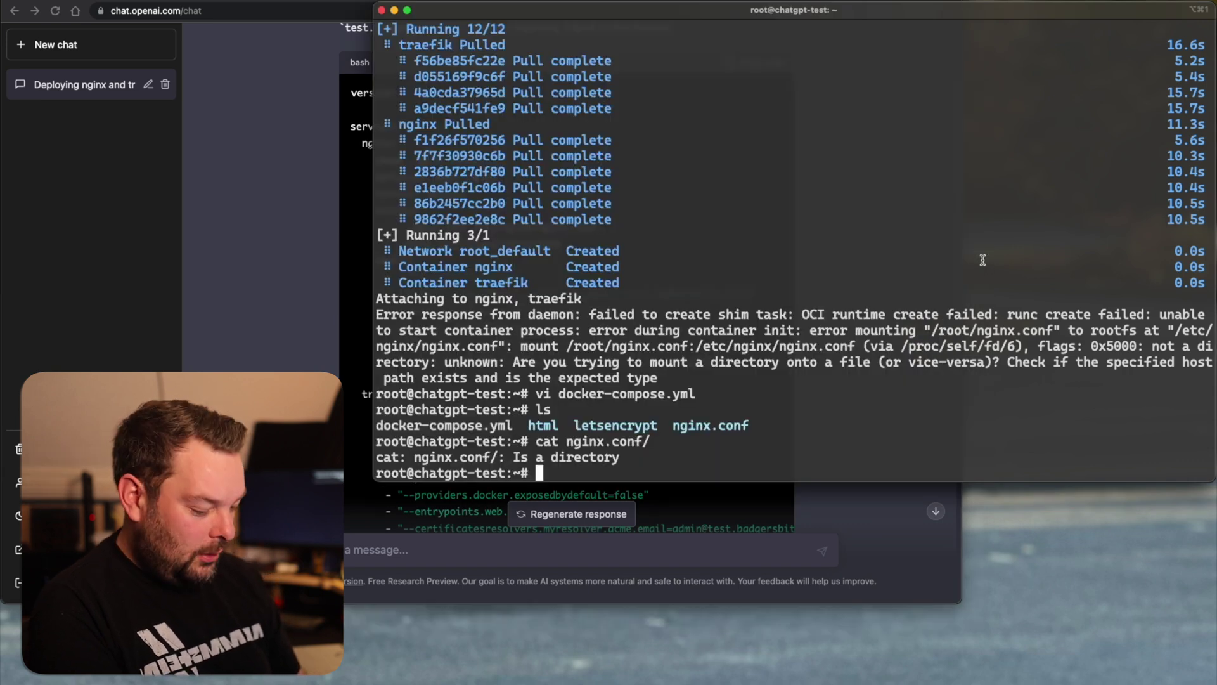
{"action": "key", "text": "Up"}
{"action": "key", "text": "Up"}
{"action": "key", "text": "Up"}
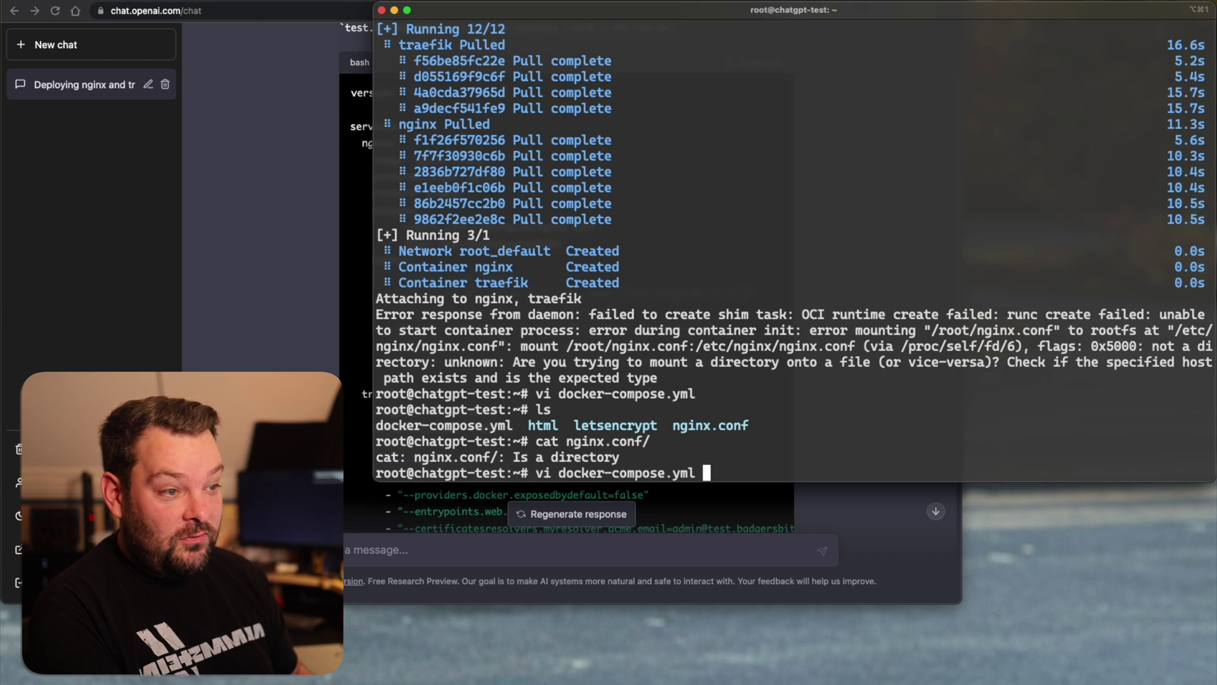
{"action": "key", "text": "Up"}
{"action": "key", "text": "Return"}
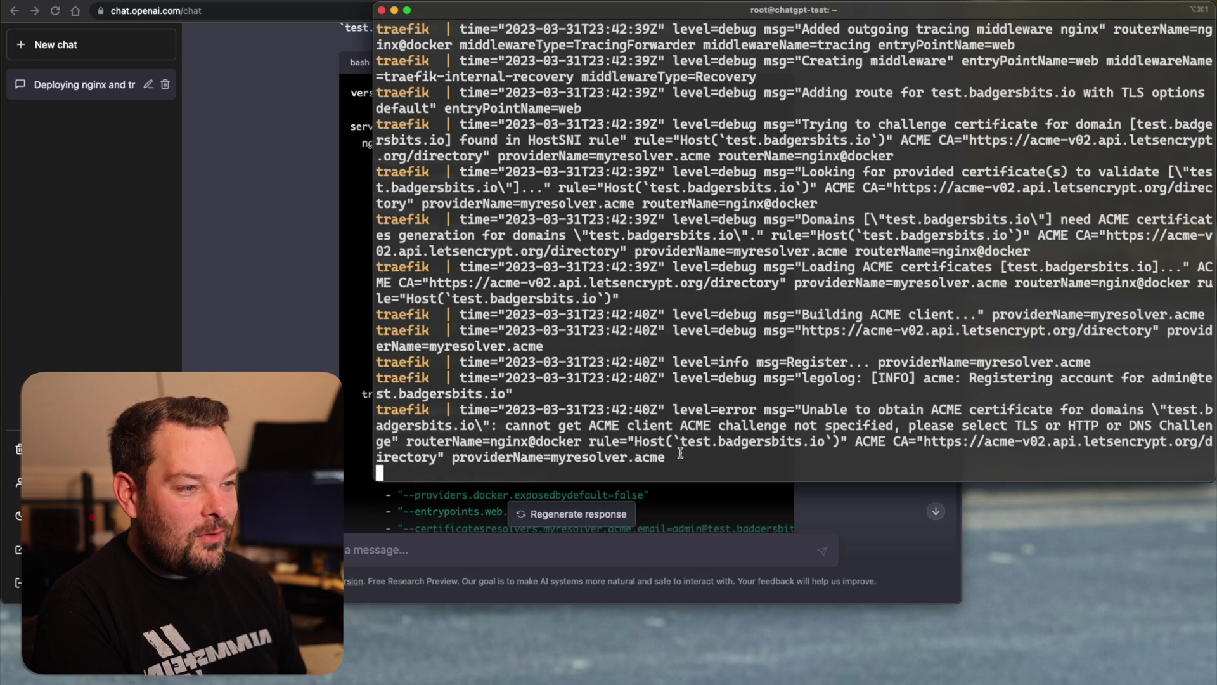
{"action": "left_click_drag", "start_coordinate": [676, 458], "coordinate": [361, 411]}
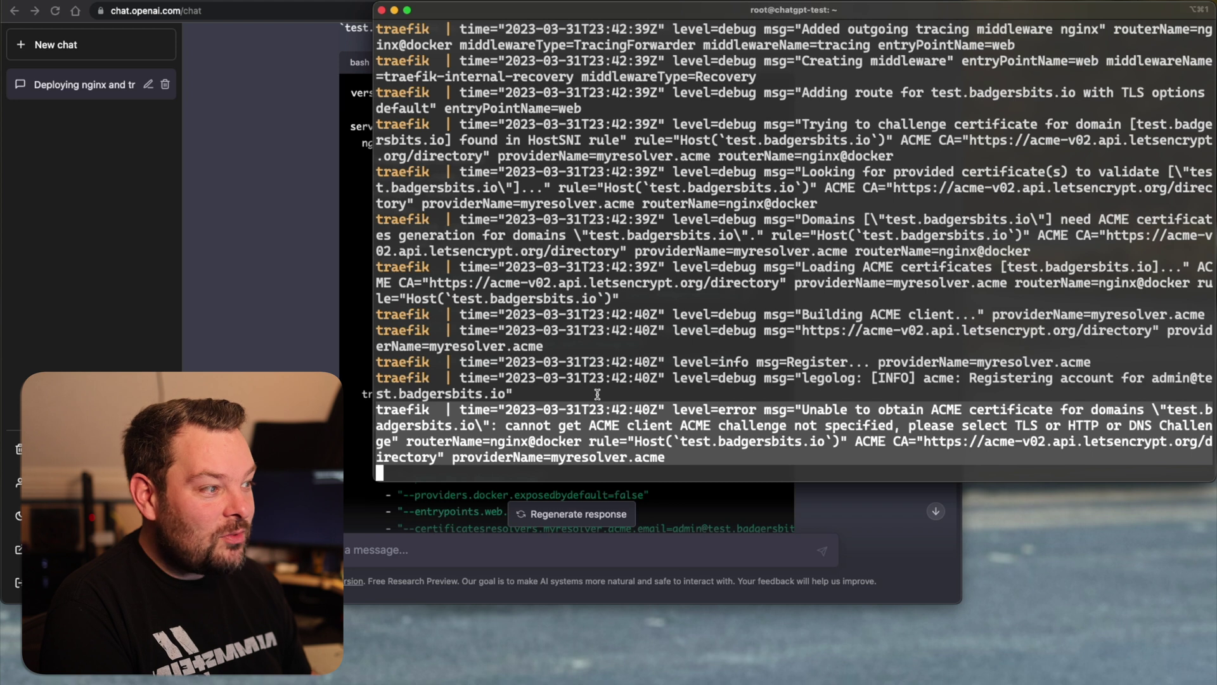
{"action": "left_click", "coordinate": [646, 426]}
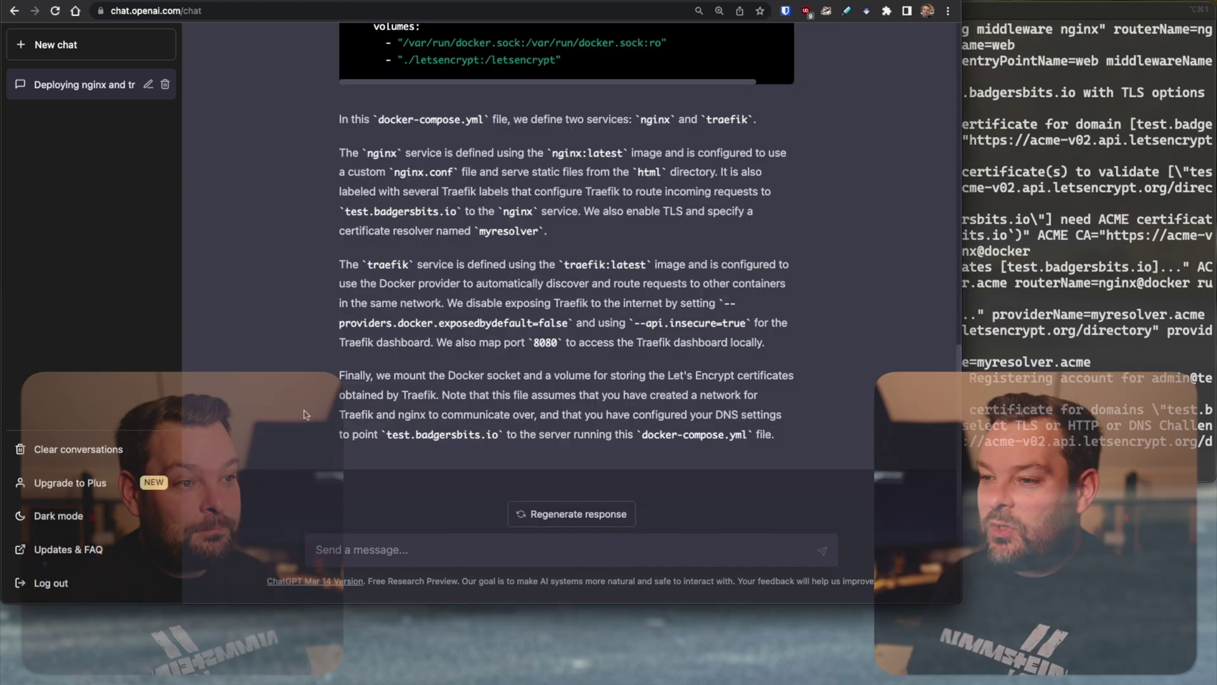
Step: Ask ChatGPT to "add cloudflare dns challenge configuration" and view the full width of the new certificate resolver lines
{"action": "left_click", "coordinate": [936, 511]}
{"action": "left_click", "coordinate": [422, 550]}
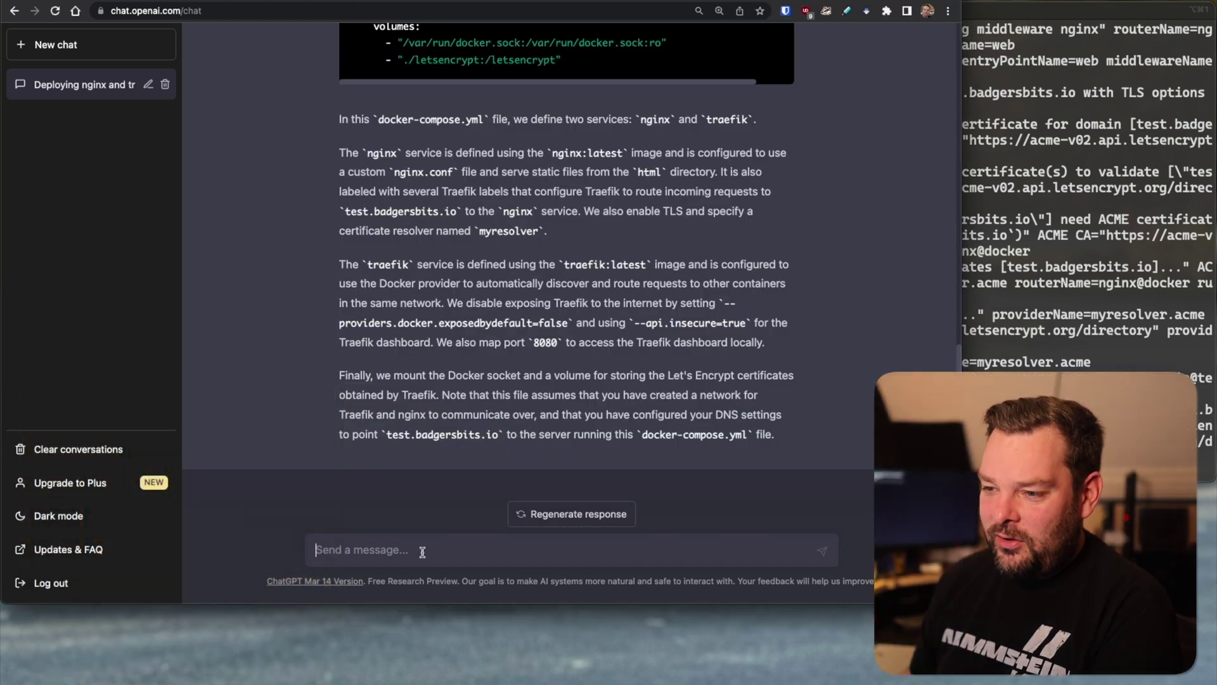
{"action": "type", "text": "add cloudflare dns challenge configuration"}
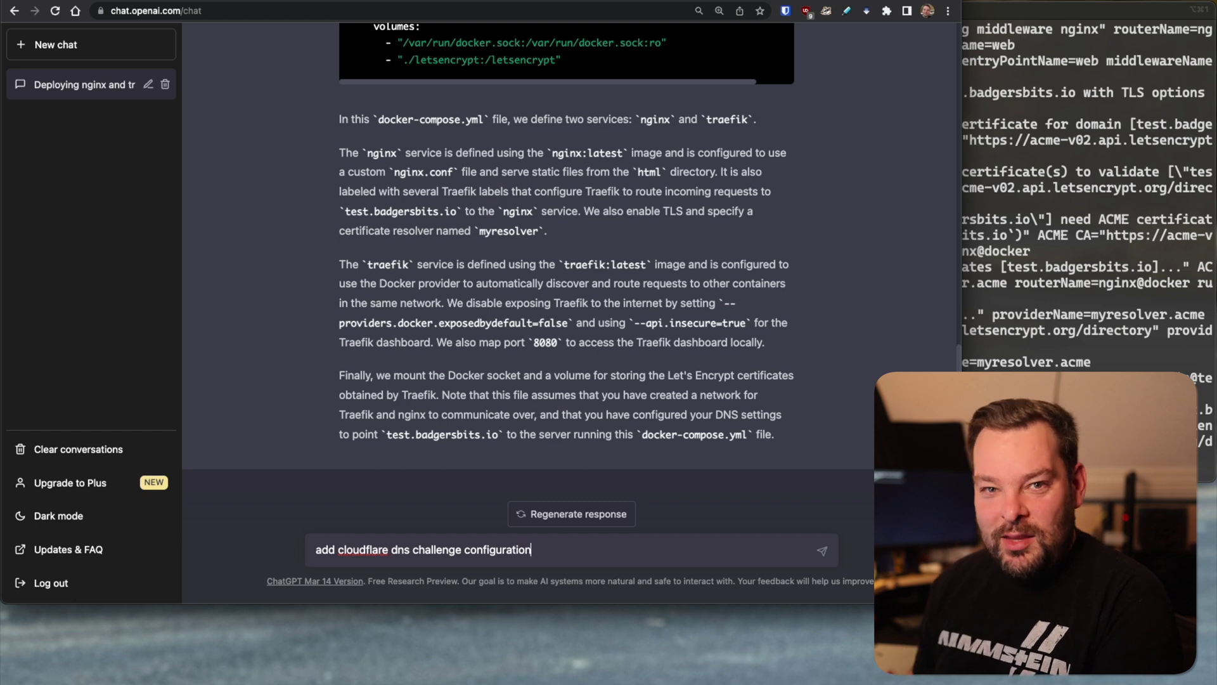
{"action": "key", "text": "Return"}
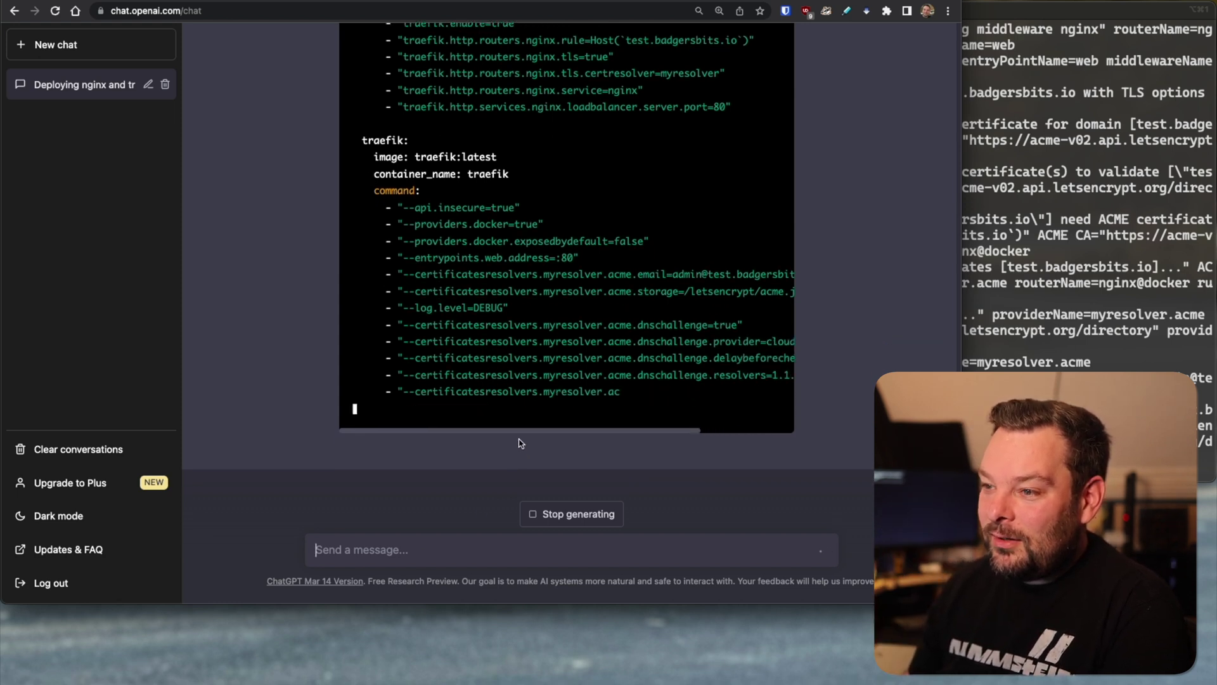
{"action": "left_click_drag", "start_coordinate": [533, 431], "coordinate": [677, 432]}
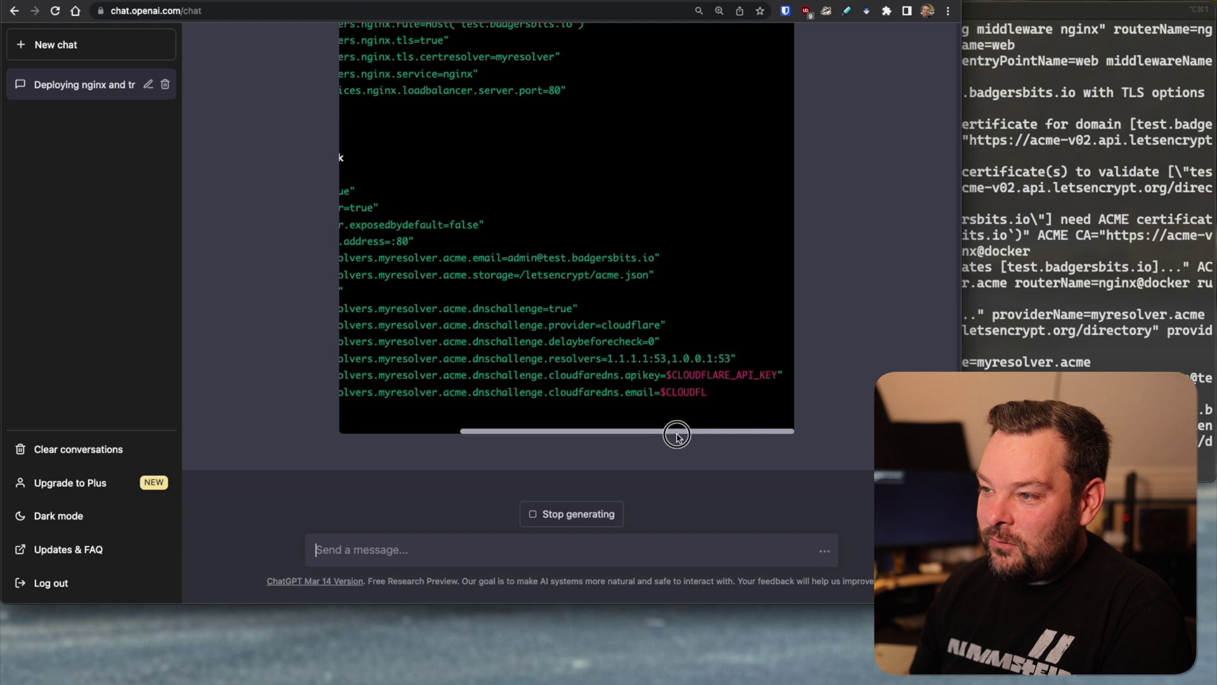
Step: Review ChatGPT's Cloudflare DNS challenge answer and copy its complete docker-compose.yml code
{"action": "scroll", "coordinate": [704, 358], "scroll_direction": "left", "scroll_amount": 1}
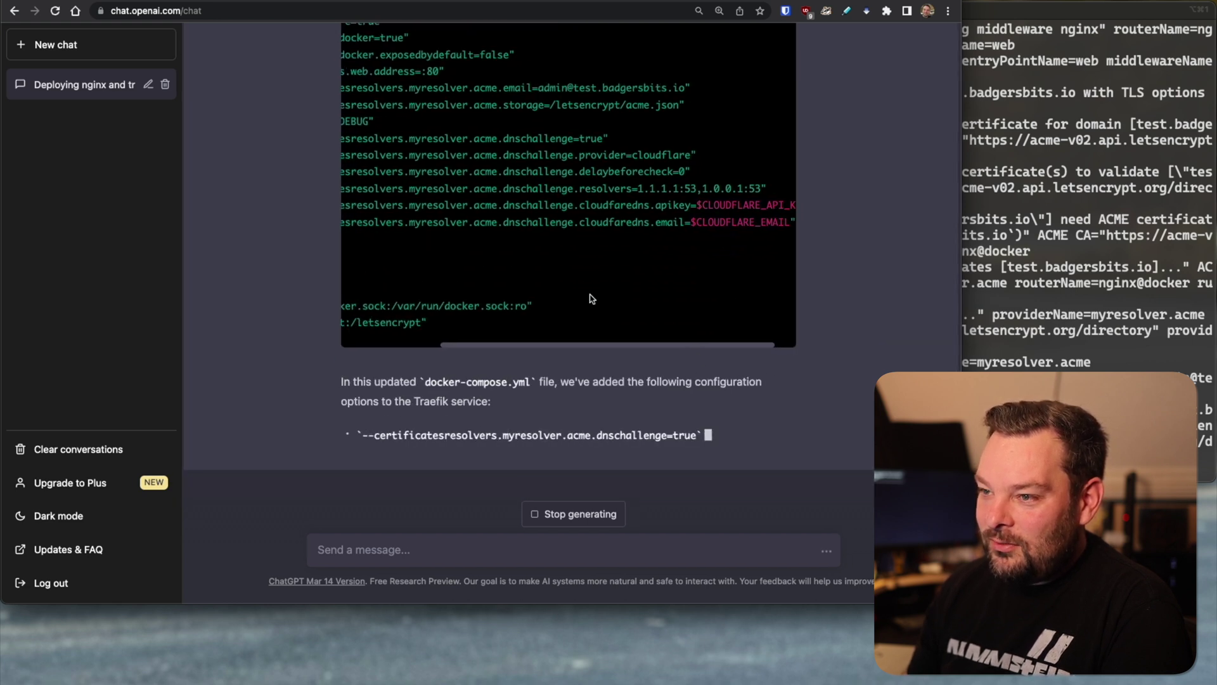
{"action": "scroll", "coordinate": [561, 282], "scroll_direction": "left", "scroll_amount": 5}
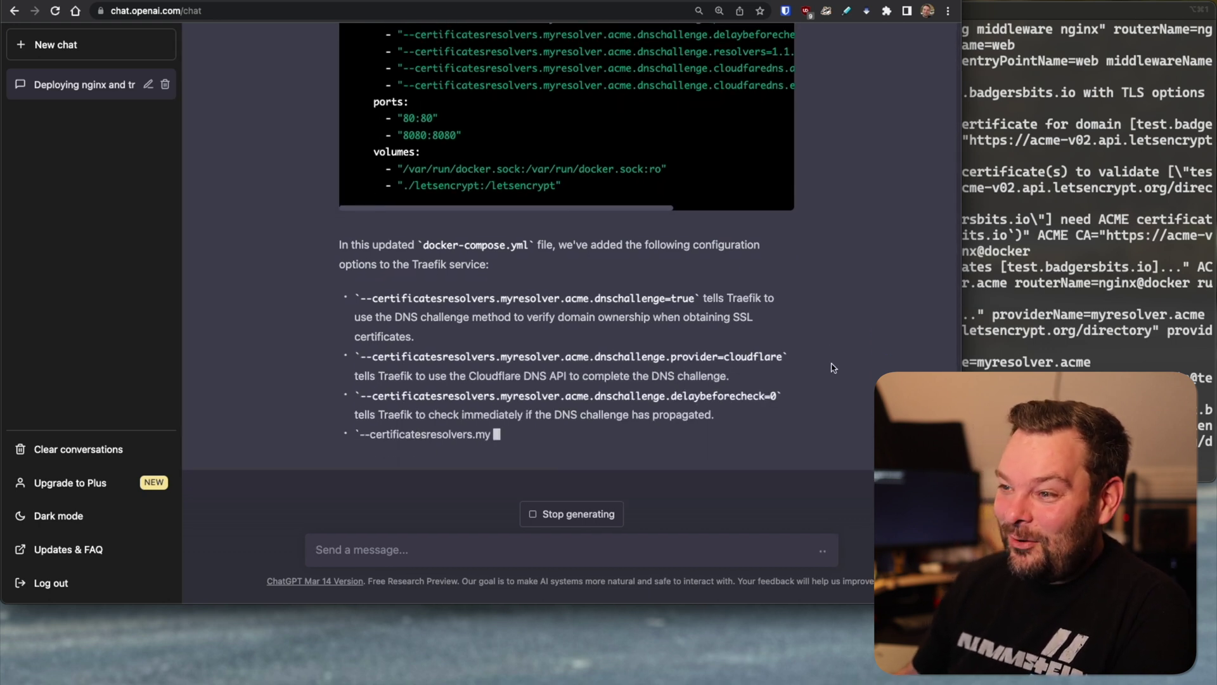
{"action": "scroll", "coordinate": [833, 368], "scroll_direction": "up", "scroll_amount": 15}
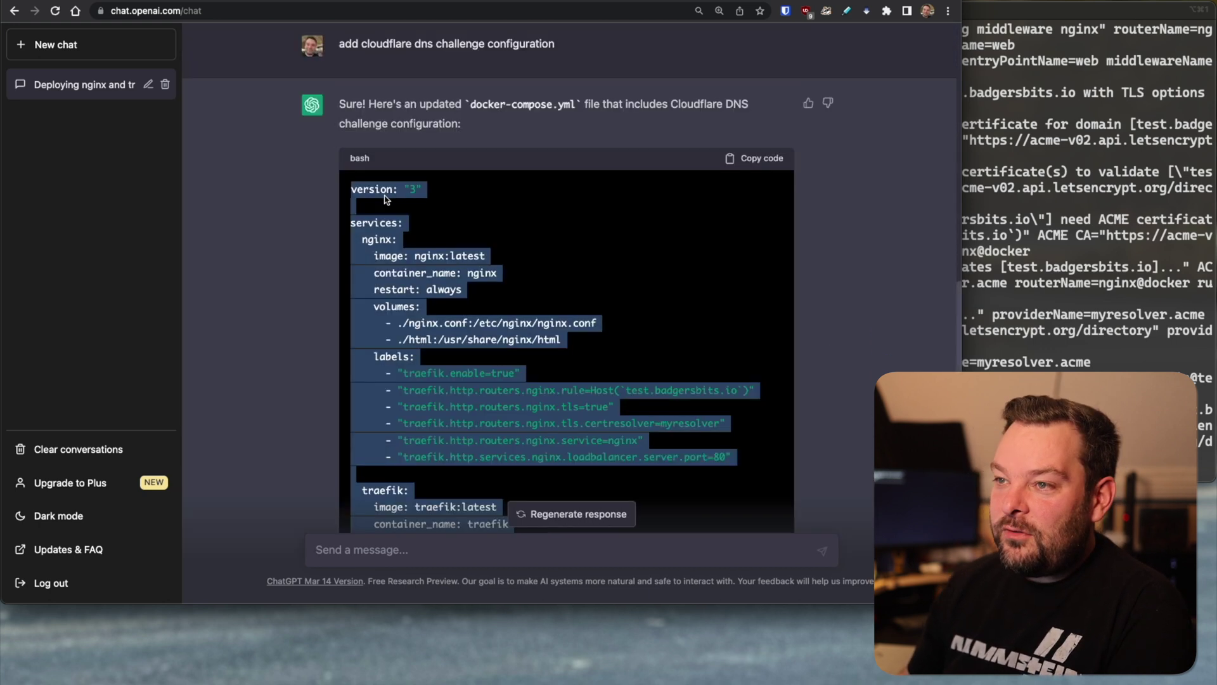
{"action": "left_click", "coordinate": [767, 158]}
Step: Stop the running containers in the terminal, paste the copied configuration into docker-compose.yml in vi, and check the Cloudflare API key and email lines
{"action": "left_click", "coordinate": [1057, 249]}
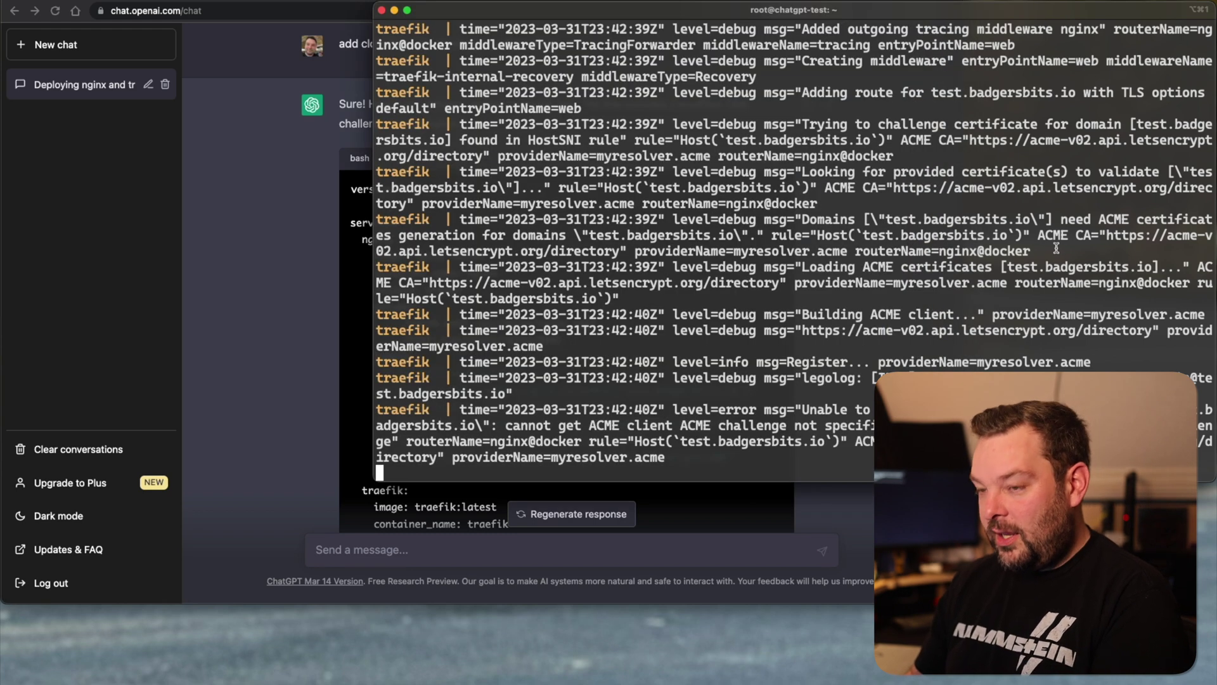
{"action": "key", "text": "ctrl+c"}
{"action": "key", "text": "Up"}
{"action": "key", "text": "Up"}
{"action": "key", "text": "Return"}
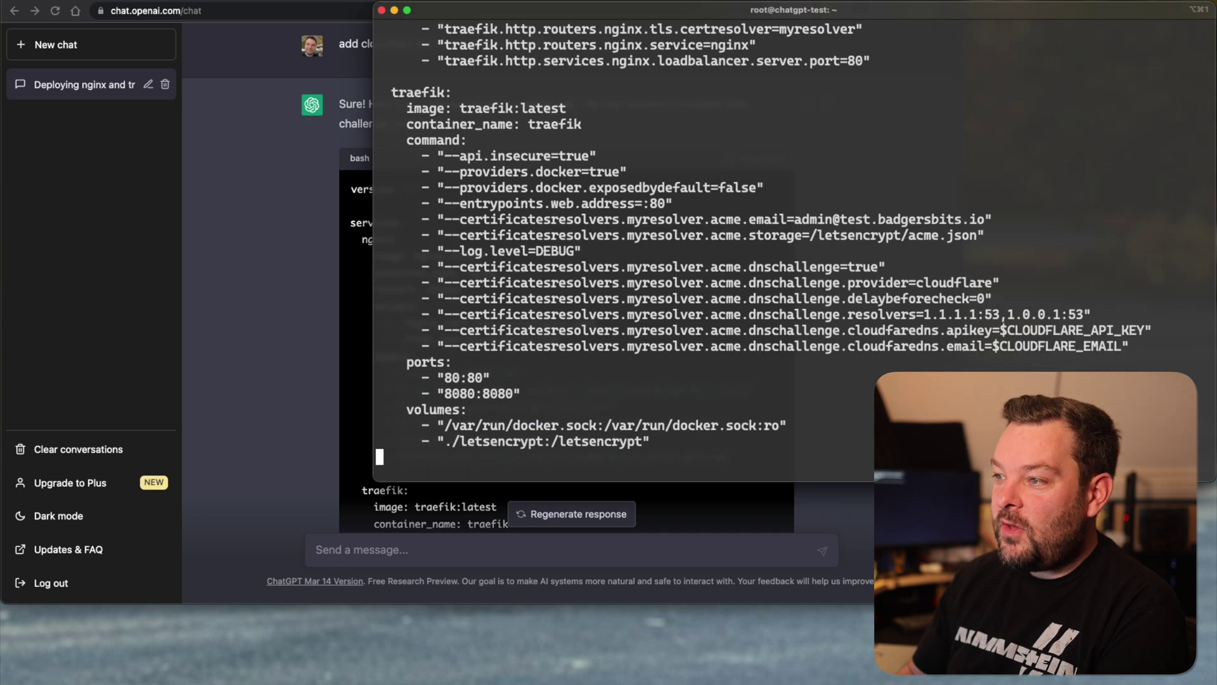
{"action": "left_click_drag", "start_coordinate": [1129, 345], "coordinate": [377, 327]}
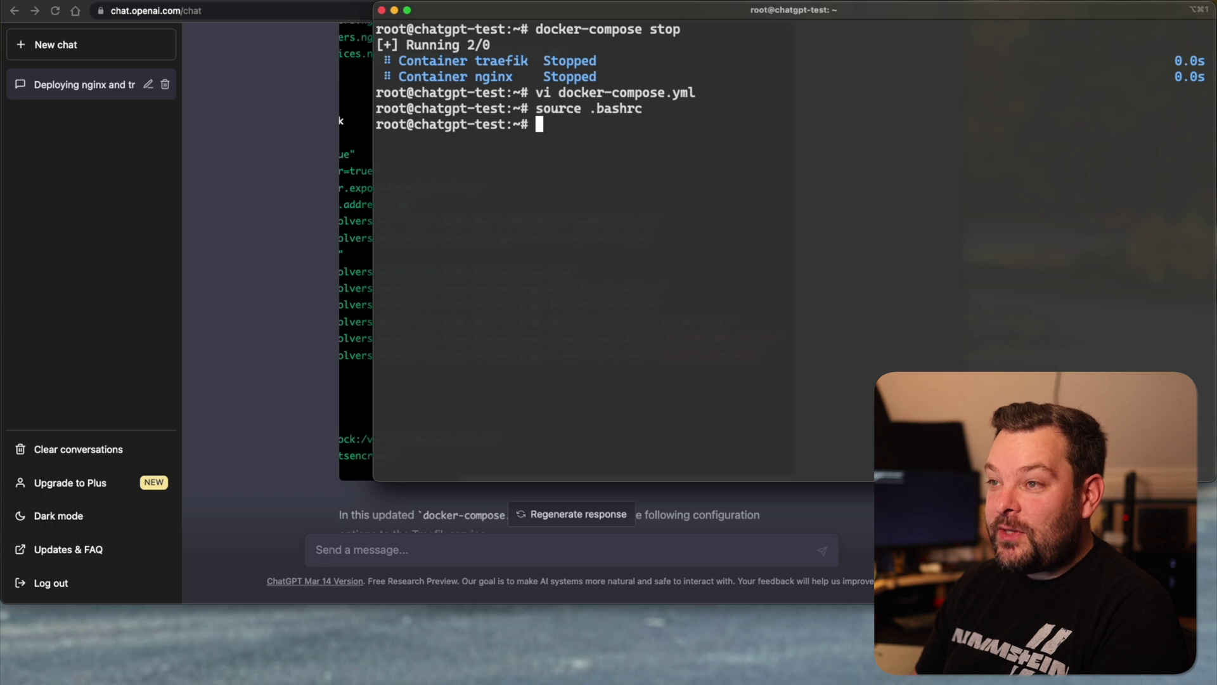
Step: Run docker-compose up with the new configuration and examine the error reported by Traefik
{"action": "type", "text": "docker-compose up"}
{"action": "key", "text": "Return"}
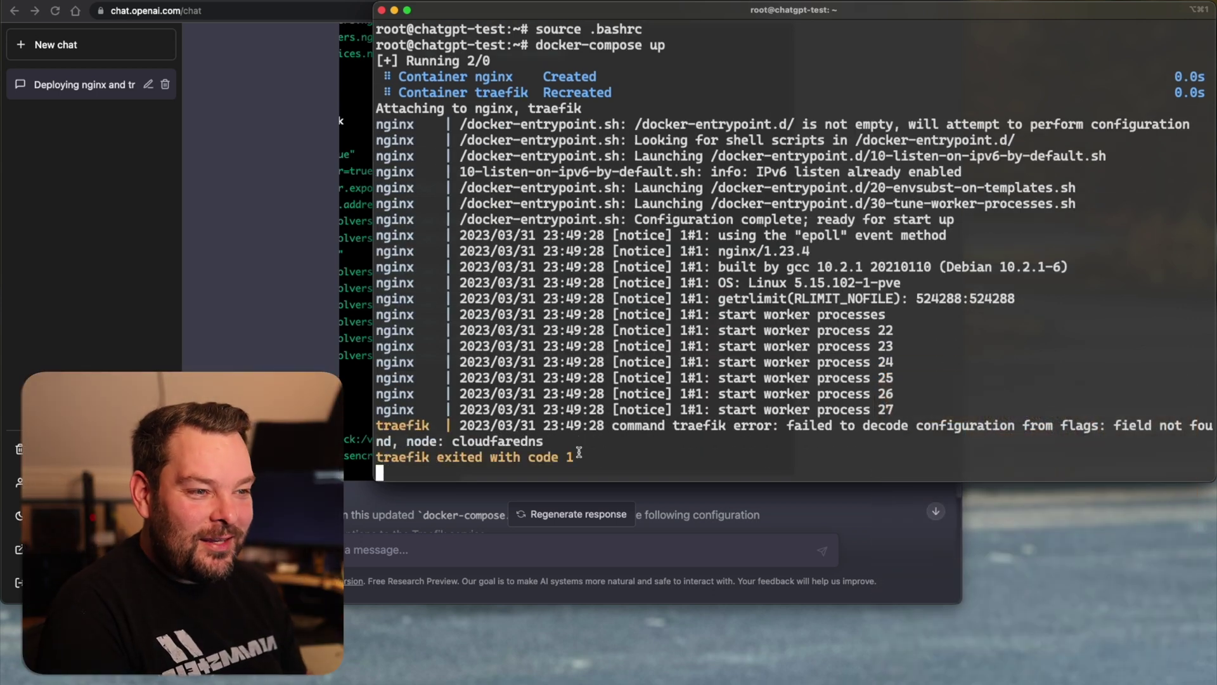
{"action": "left_click_drag", "start_coordinate": [545, 442], "coordinate": [457, 428]}
Step: Search the ChatGPT conversation for the misspelling "cloudfare"
{"action": "left_click", "coordinate": [346, 348]}
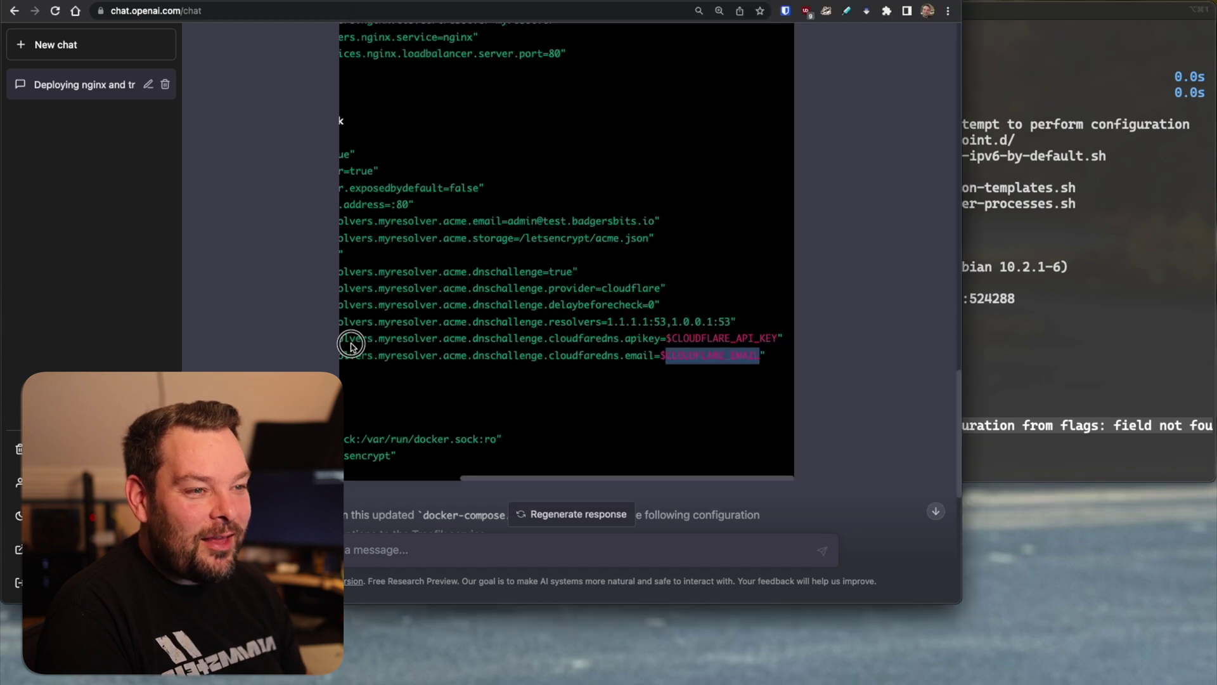
{"action": "key", "text": "super+f"}
{"action": "type", "text": "cloudfare"}
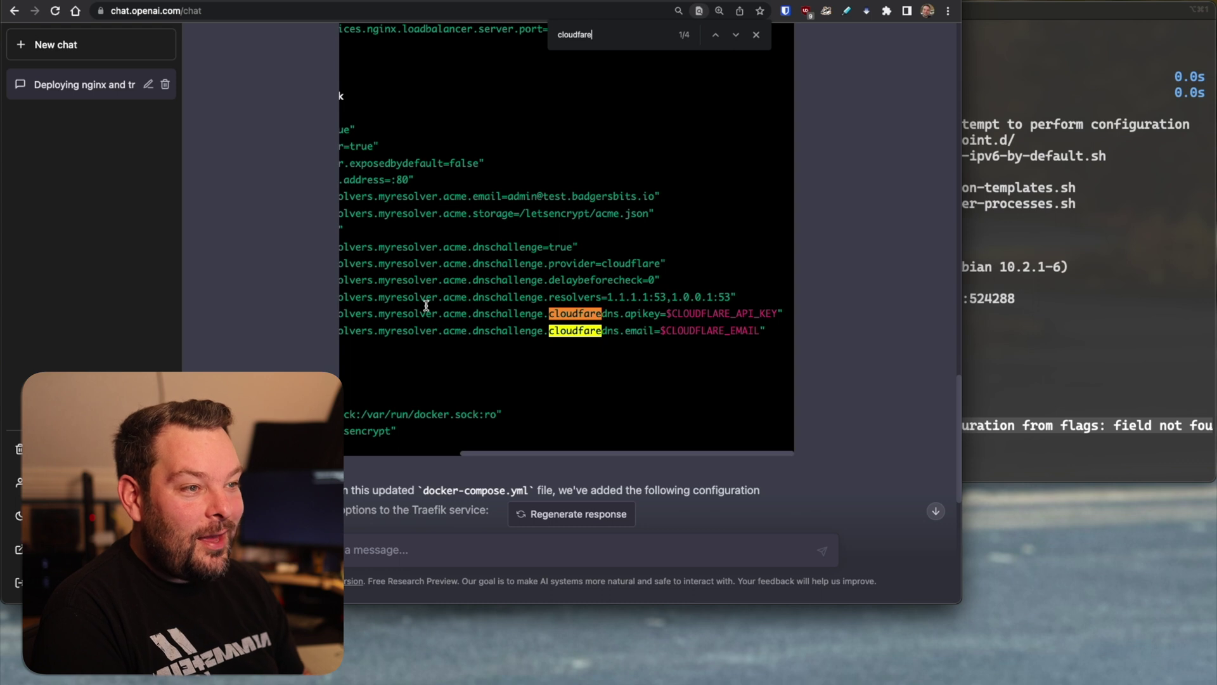
Step: Return to the terminal, stop the running containers, and clear the screen
{"action": "left_click", "coordinate": [1030, 334]}
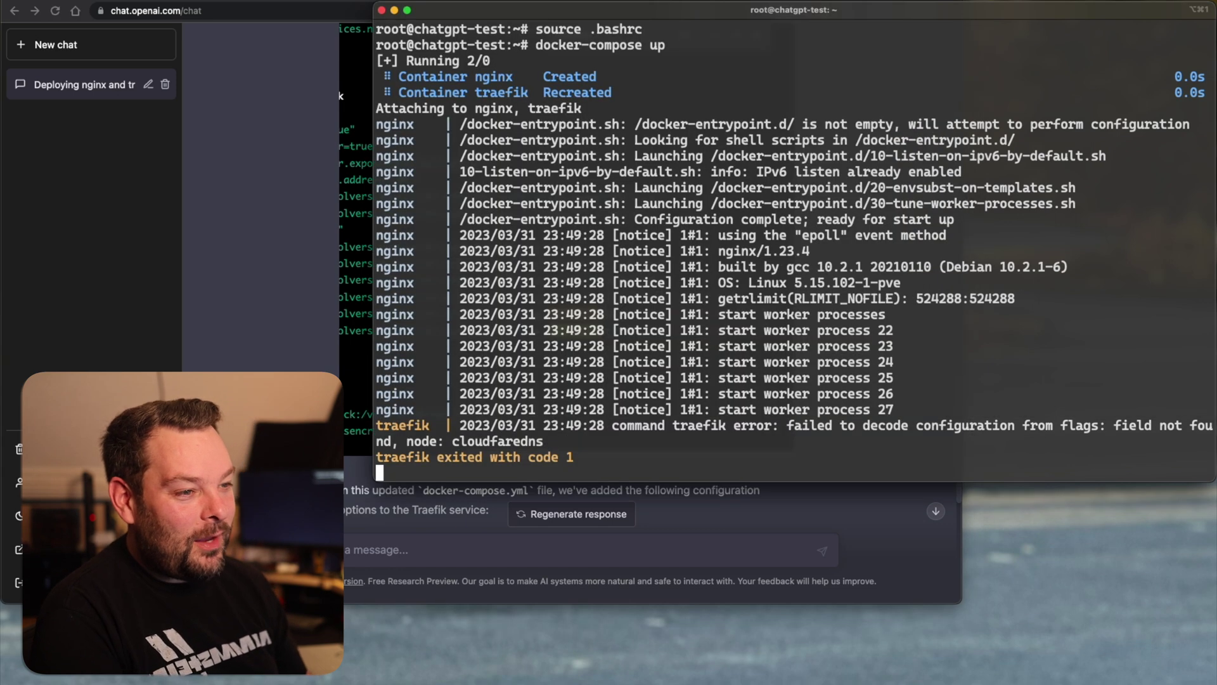
{"action": "key", "text": "ctrl+c"}
{"action": "type", "text": "clear"}
{"action": "key", "text": "Return"}
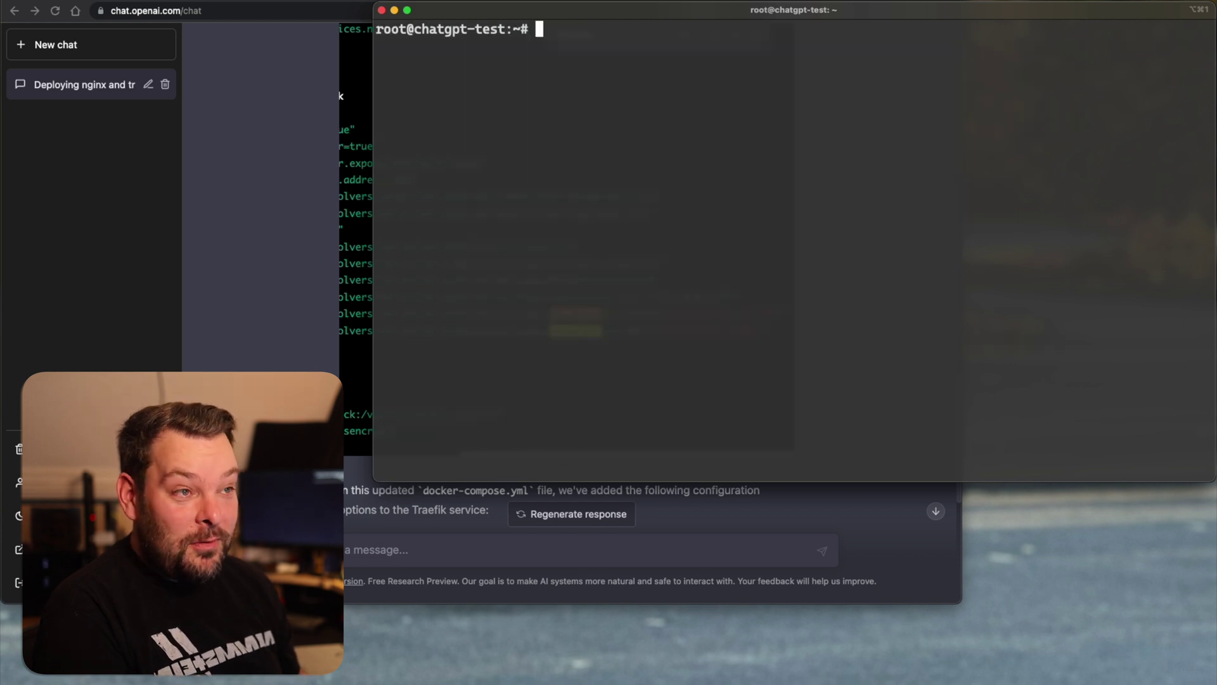
Step: Run docker-compose up again, check Traefik's startup output, and stop the containers
{"action": "type", "text": "vi docker-compose.yml"}
{"action": "key", "text": "Up"}
{"action": "key", "text": "Up"}
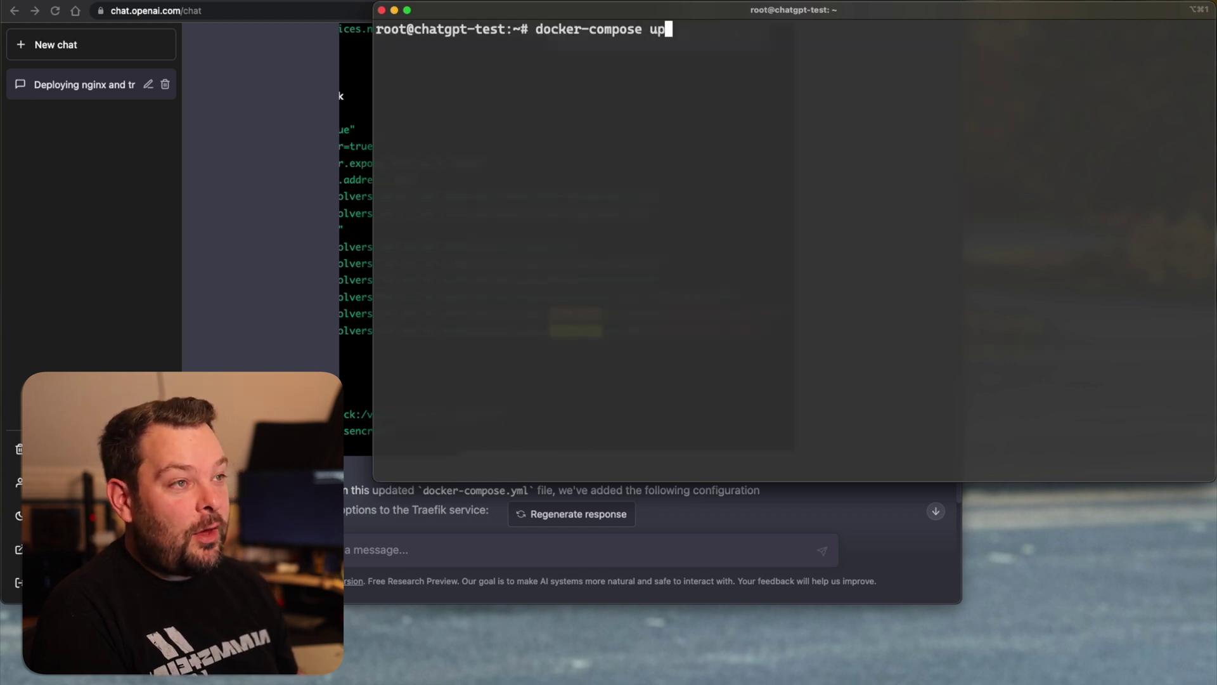
{"action": "key", "text": "Return"}
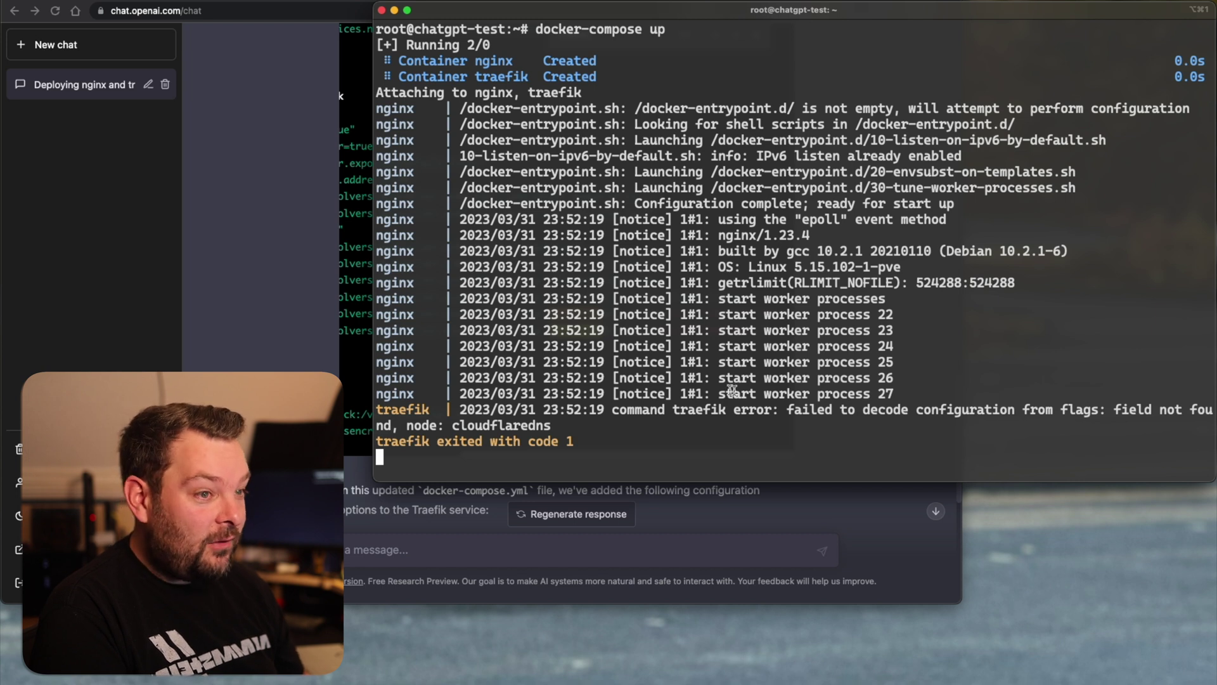
{"action": "key", "text": "ctrl+c"}
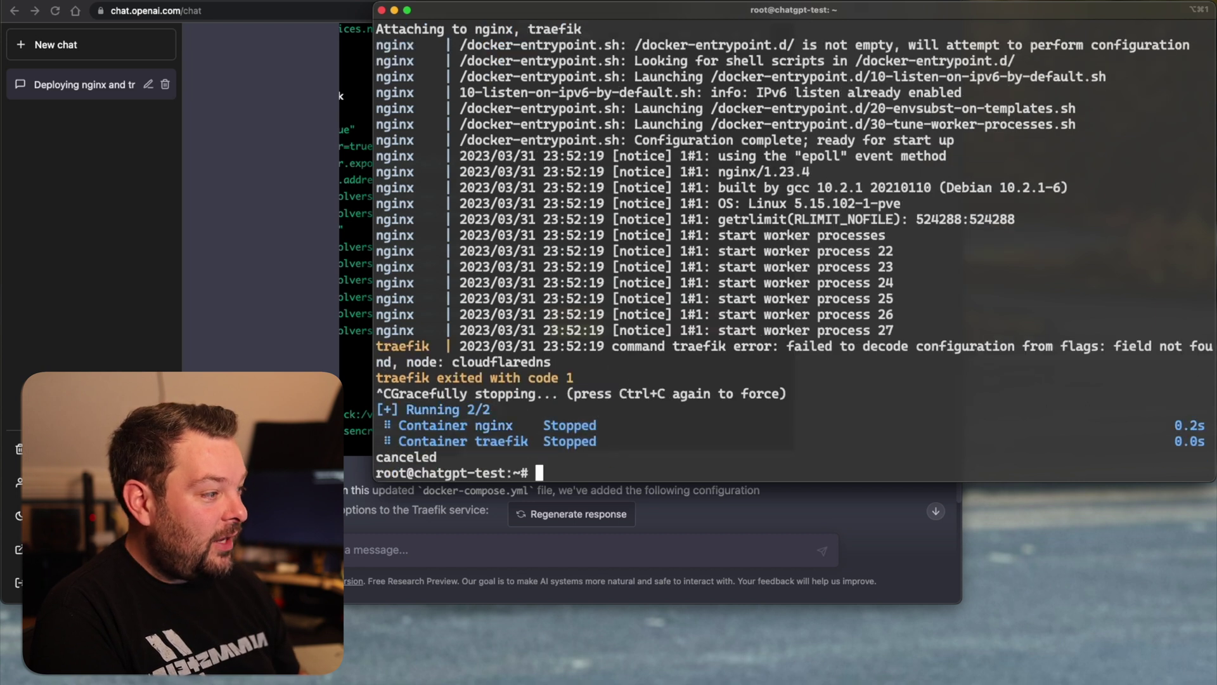
Step: Print docker-compose.yml and highlight the six DNS challenge lines in the traefik command section
{"action": "type", "text": "cat docker-compose.yml"}
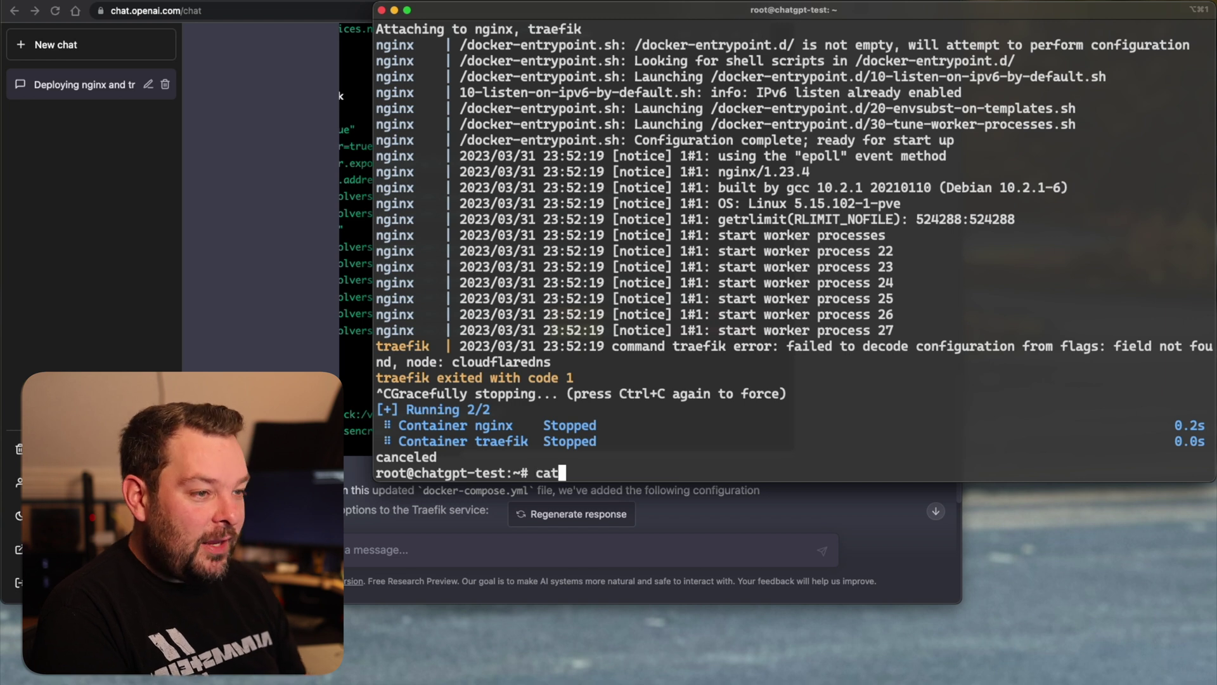
{"action": "key", "text": "Return"}
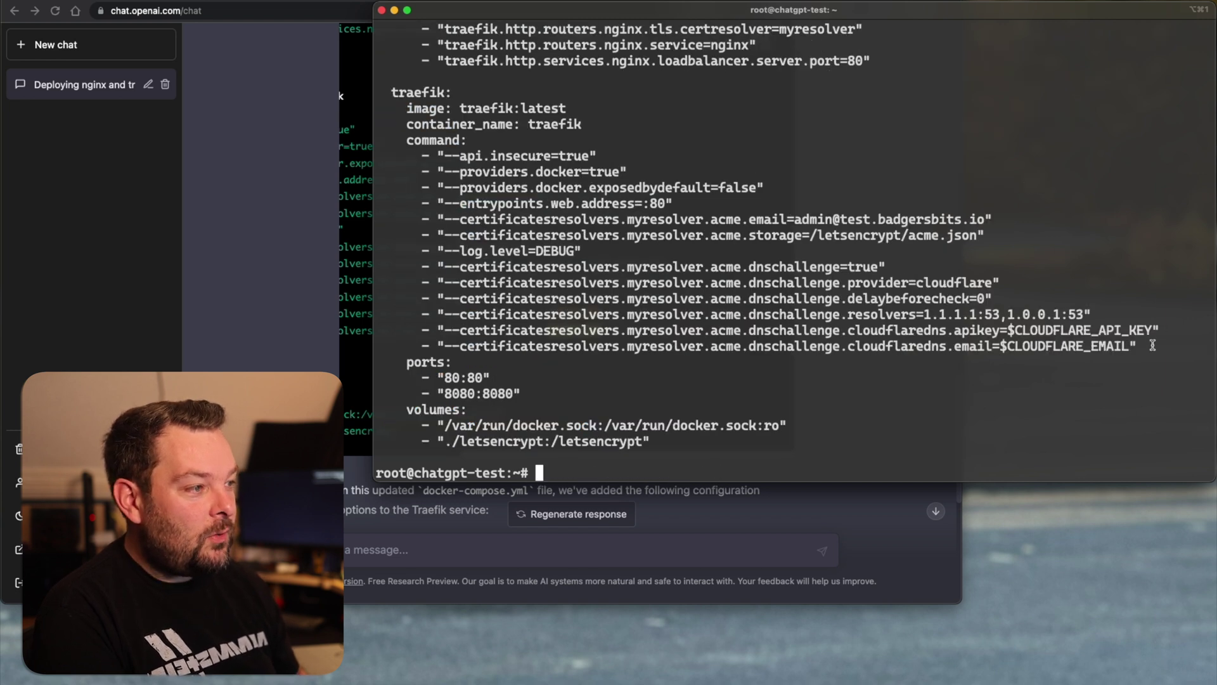
{"action": "left_click_drag", "start_coordinate": [1151, 348], "coordinate": [392, 273]}
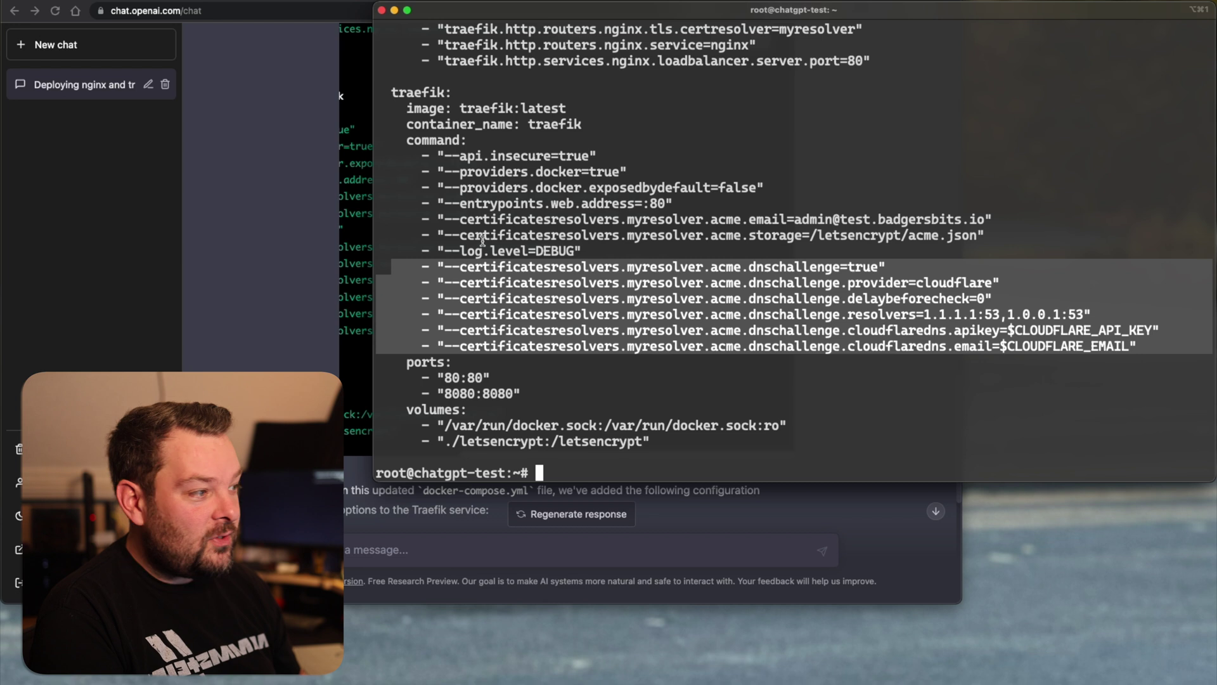
Step: Arrange the vidsecret terminal beside the generated file and compare its Traefik environment and command settings
{"action": "key", "text": "super+Tab"}
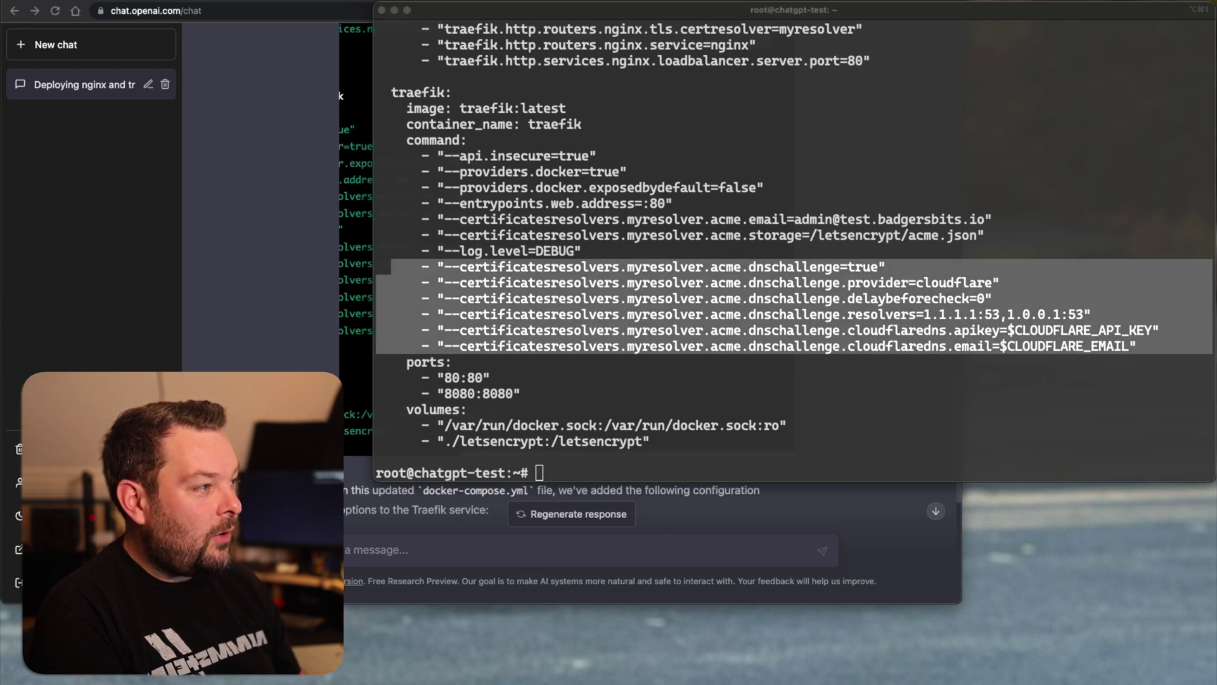
{"action": "left_click_drag", "start_coordinate": [1216, 178], "coordinate": [341, 188]}
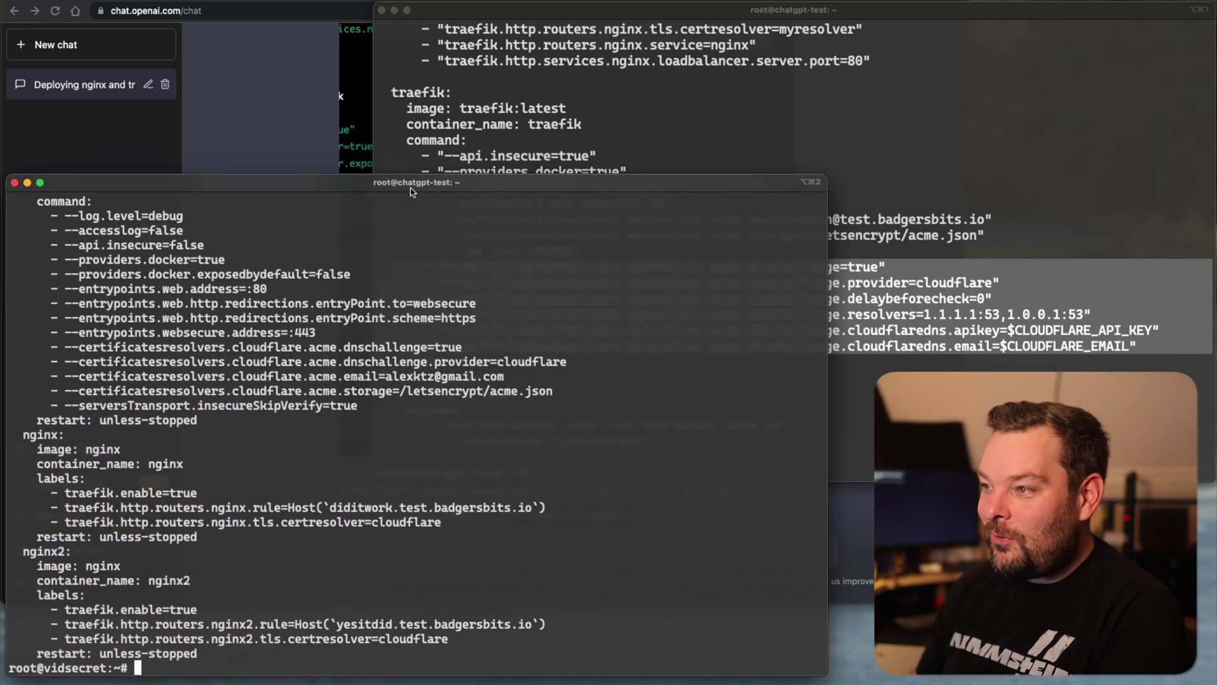
{"action": "left_click", "coordinate": [833, 163]}
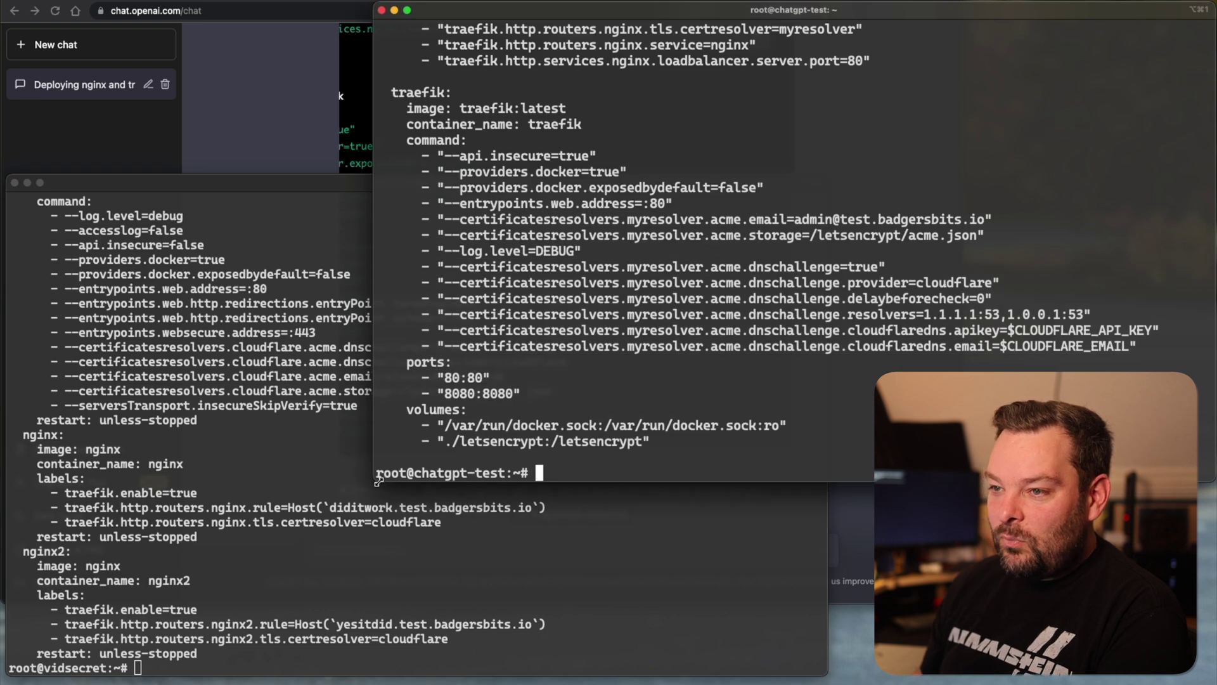
{"action": "left_click_drag", "start_coordinate": [378, 481], "coordinate": [393, 403]}
{"action": "scroll", "coordinate": [254, 422], "scroll_direction": "up", "scroll_amount": 3}
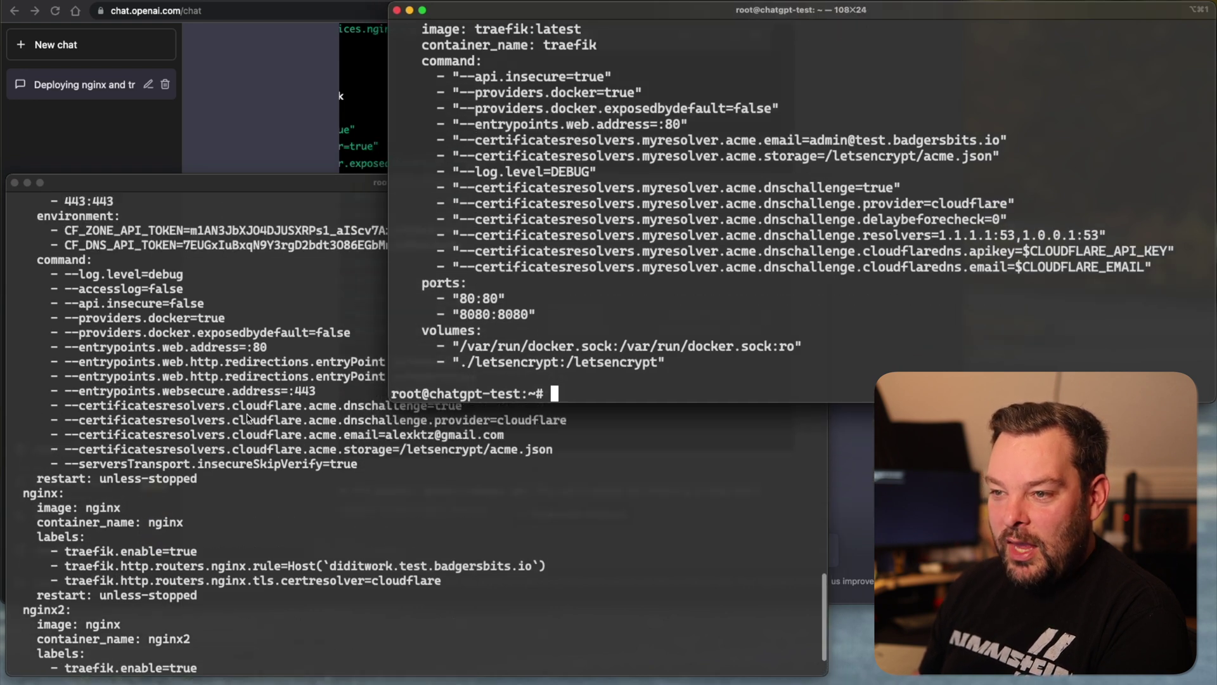
{"action": "scroll", "coordinate": [249, 420], "scroll_direction": "up", "scroll_amount": 5}
{"action": "scroll", "coordinate": [251, 417], "scroll_direction": "down", "scroll_amount": 1}
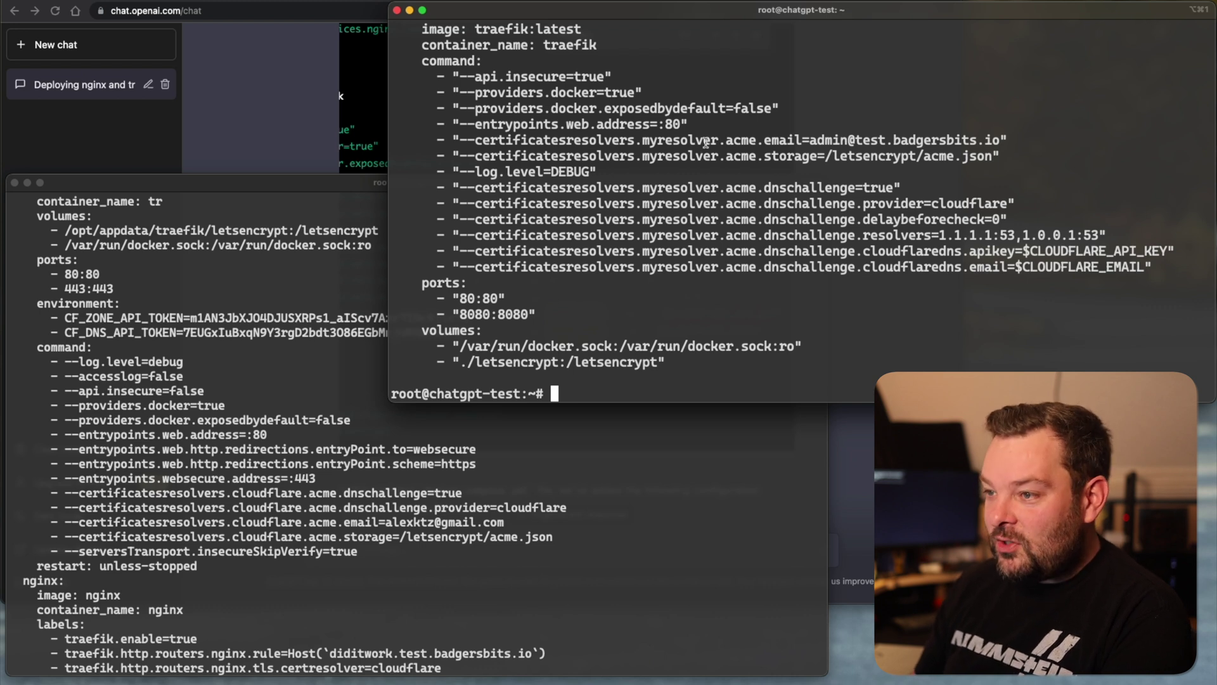
Step: Switch to Traefik's Let's Encrypt documentation in Firefox and examine the httpChallenge entrypoint option
{"action": "key", "text": "super+Tab"}
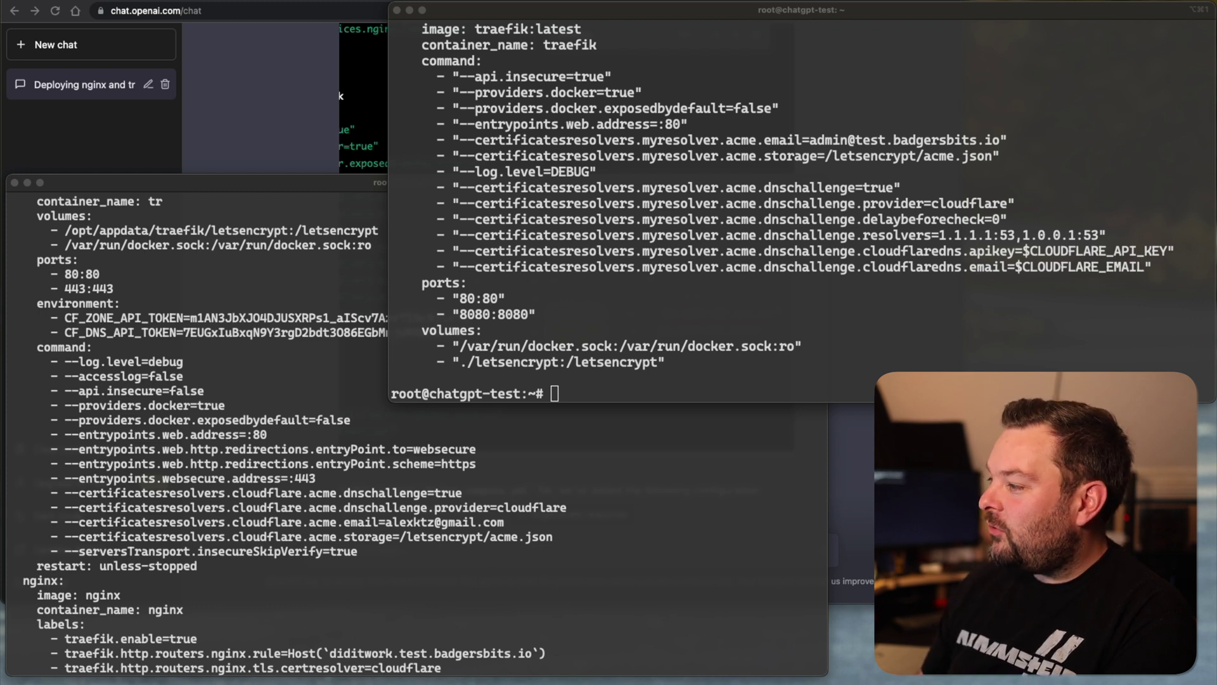
{"action": "key", "text": "super+Tab"}
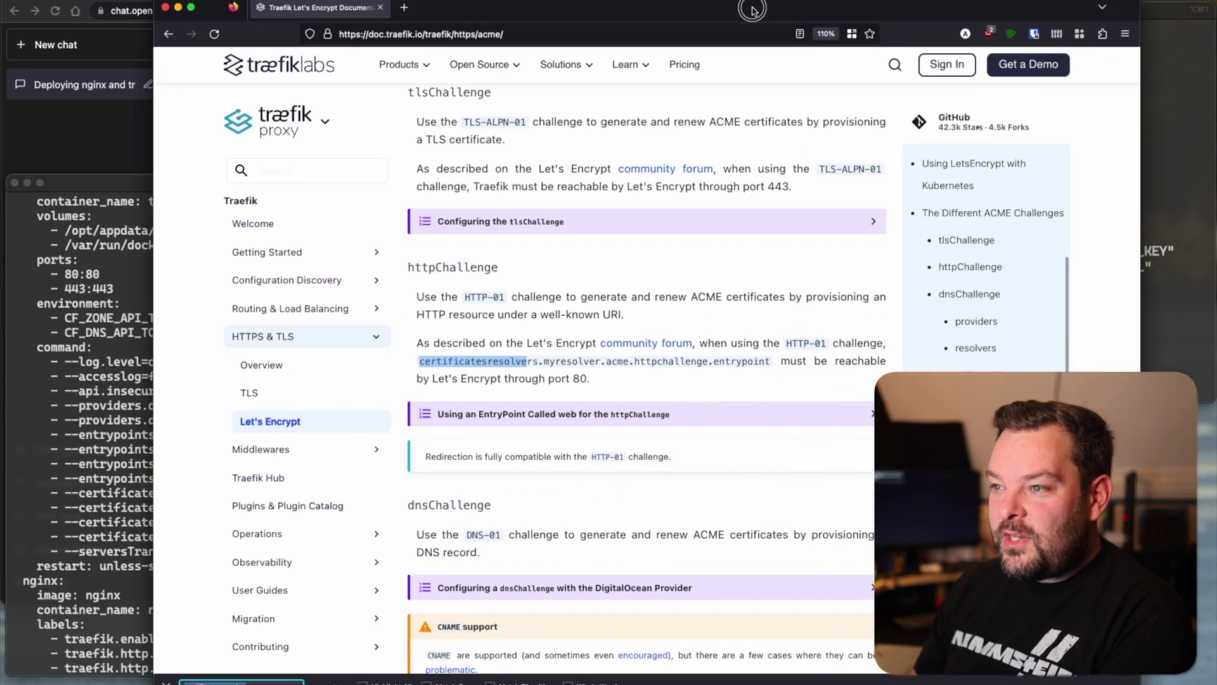
{"action": "left_click_drag", "start_coordinate": [434, 365], "coordinate": [660, 382]}
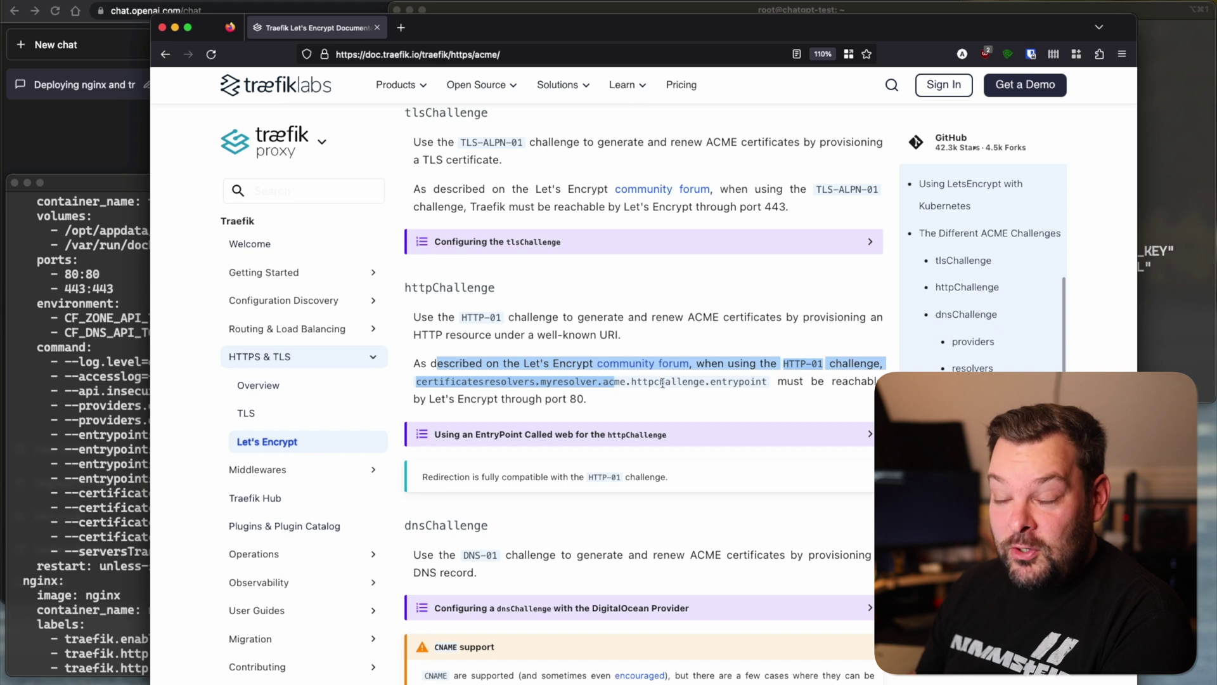
{"action": "left_click", "coordinate": [743, 363]}
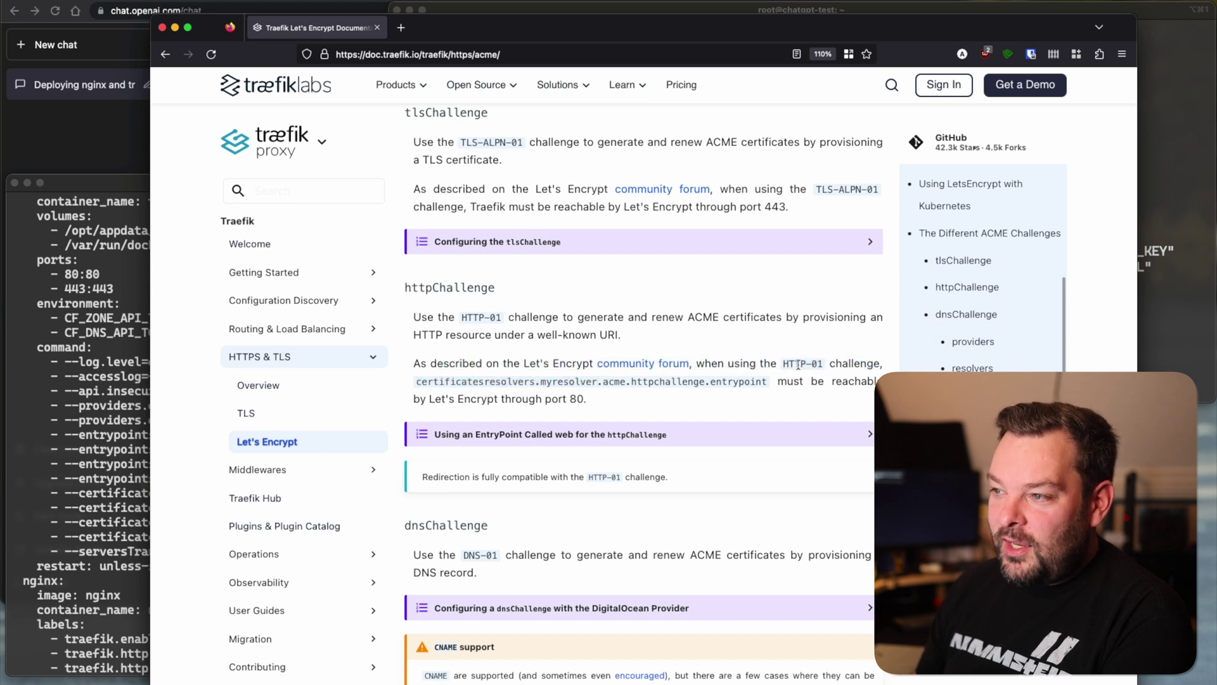
{"action": "left_click_drag", "start_coordinate": [447, 381], "coordinate": [733, 383]}
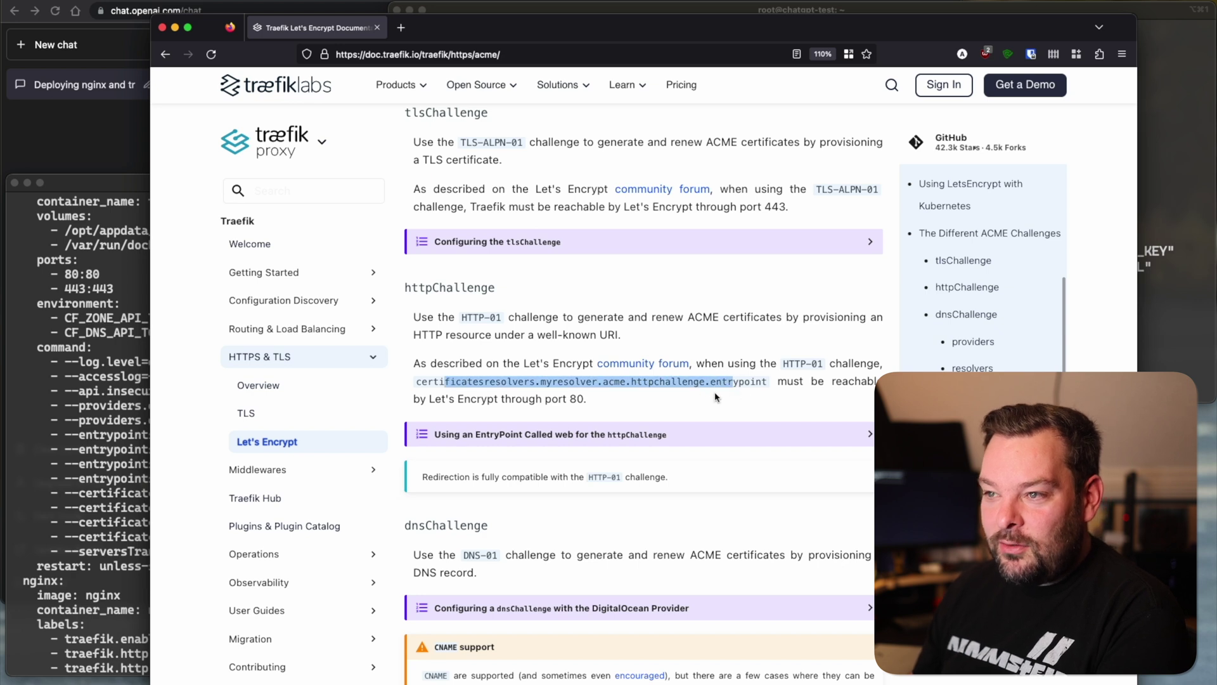
Step: Compare the httpChallenge port requirement with the dnsChallenge section and its provider notes in the Traefik documentation
{"action": "left_click", "coordinate": [458, 289]}
{"action": "scroll", "coordinate": [457, 290], "scroll_direction": "down", "scroll_amount": 5}
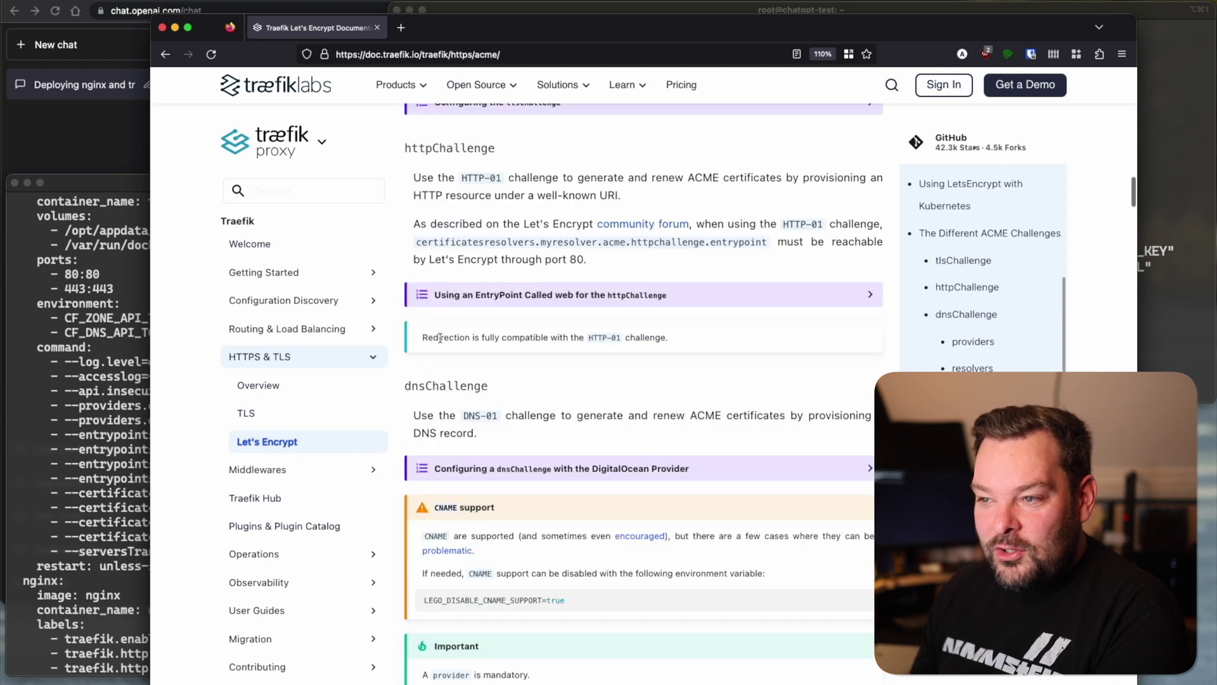
{"action": "scroll", "coordinate": [422, 384], "scroll_direction": "down", "scroll_amount": 1}
{"action": "left_click_drag", "start_coordinate": [406, 370], "coordinate": [473, 371]}
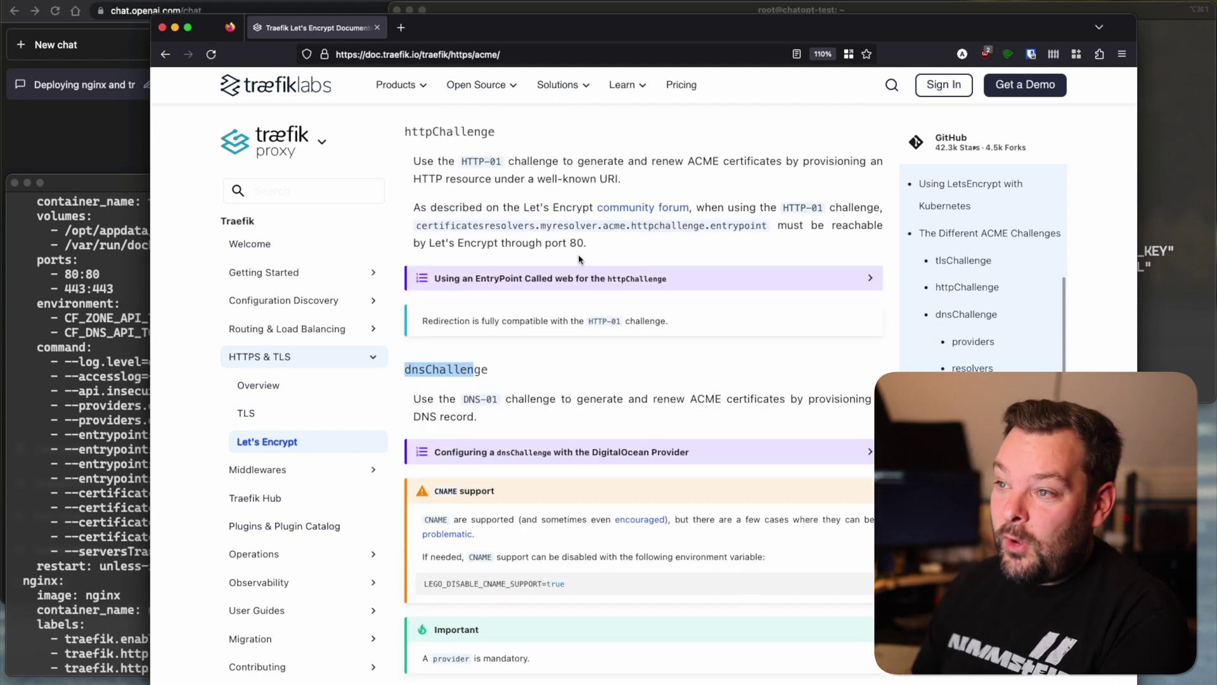
{"action": "left_click", "coordinate": [606, 246]}
{"action": "left_click_drag", "start_coordinate": [606, 246], "coordinate": [782, 241]}
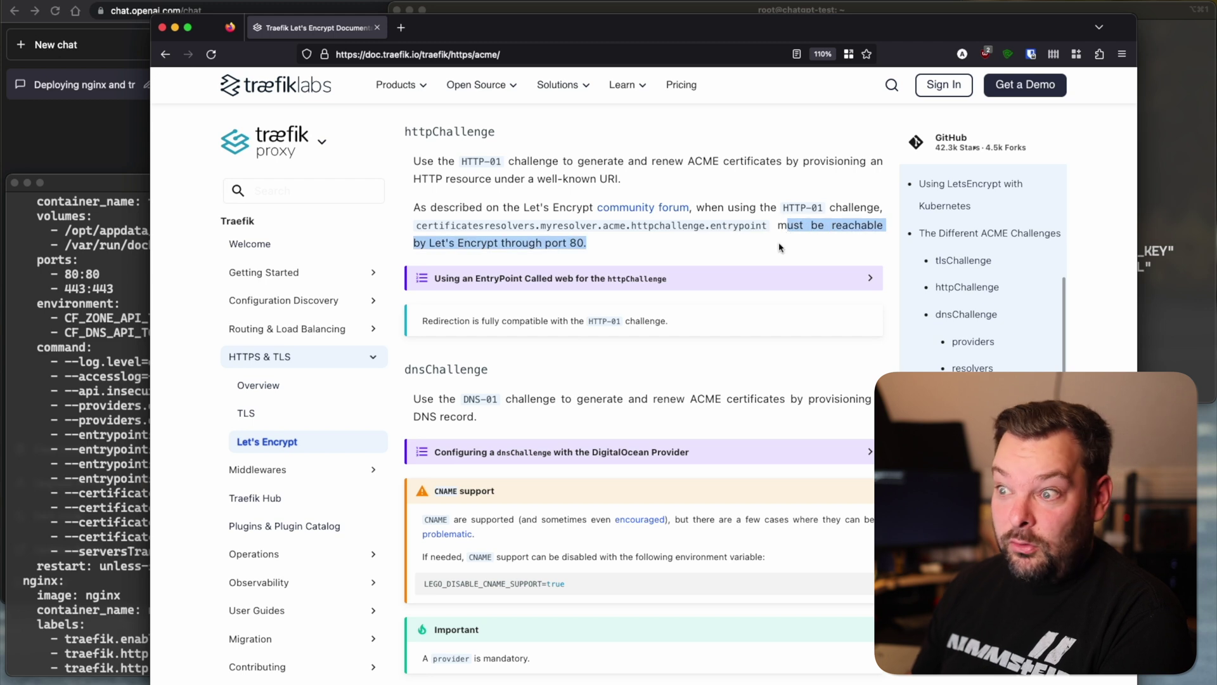
{"action": "left_click", "coordinate": [685, 377]}
{"action": "scroll", "coordinate": [685, 379], "scroll_direction": "down", "scroll_amount": 2}
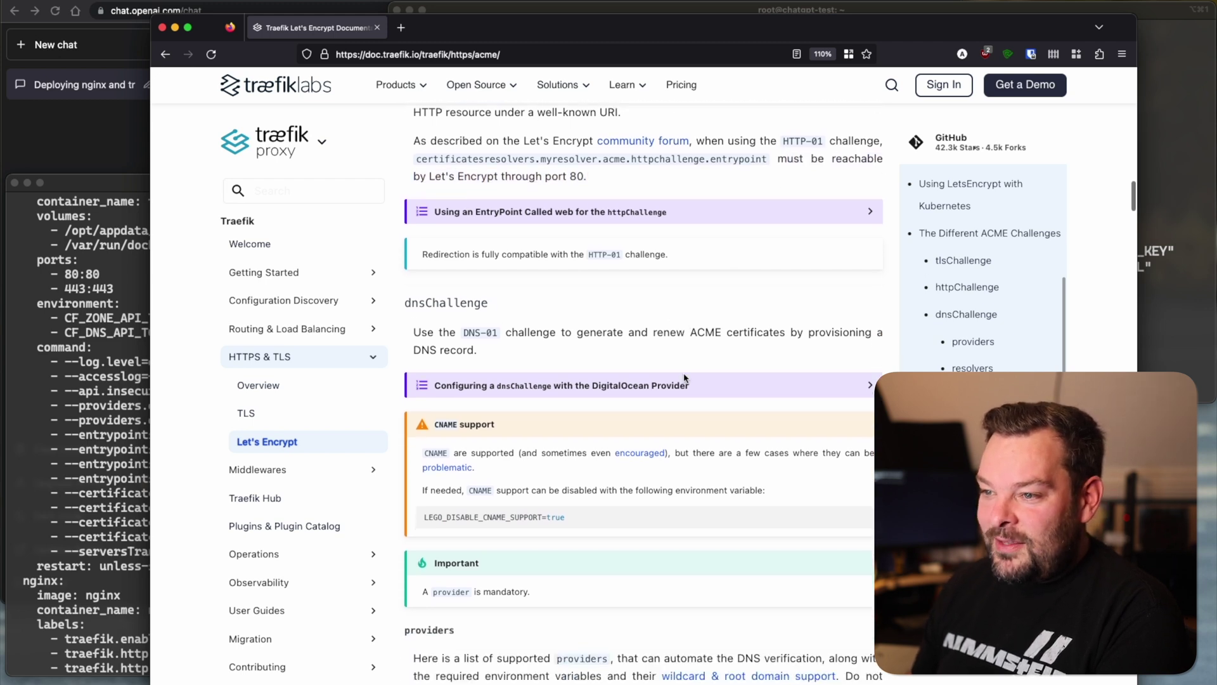
{"action": "scroll", "coordinate": [685, 379], "scroll_direction": "down", "scroll_amount": 2}
{"action": "scroll", "coordinate": [684, 378], "scroll_direction": "up", "scroll_amount": 4}
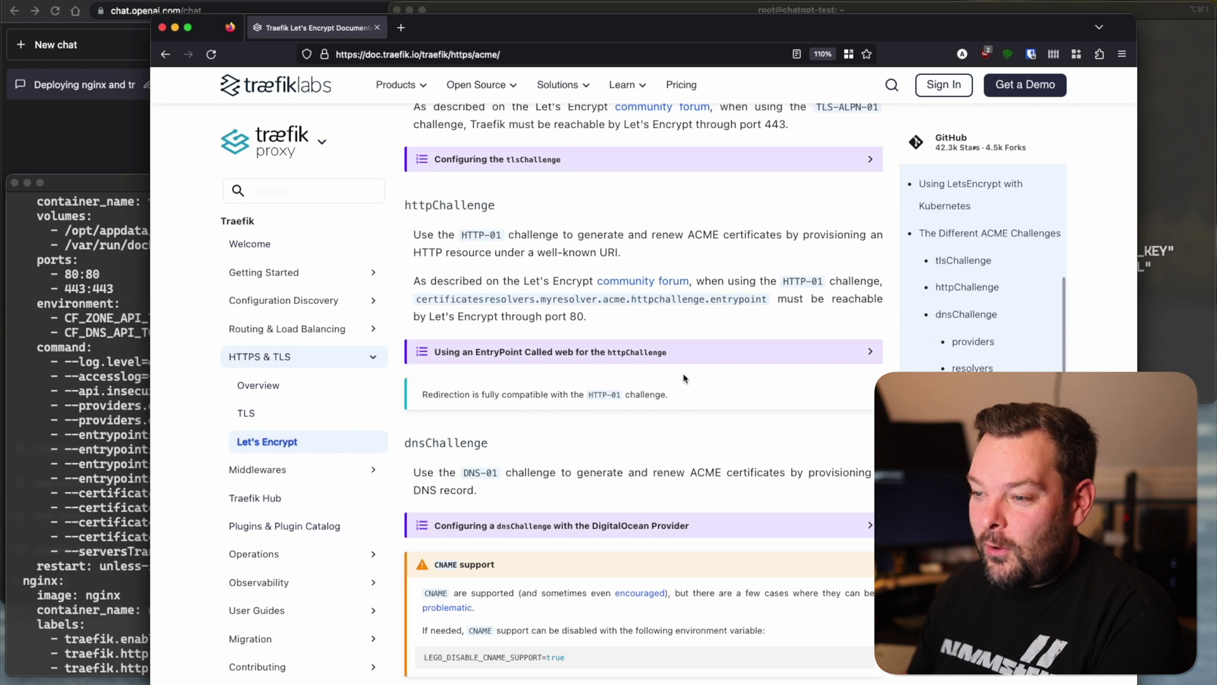
{"action": "scroll", "coordinate": [683, 378], "scroll_direction": "down", "scroll_amount": 5}
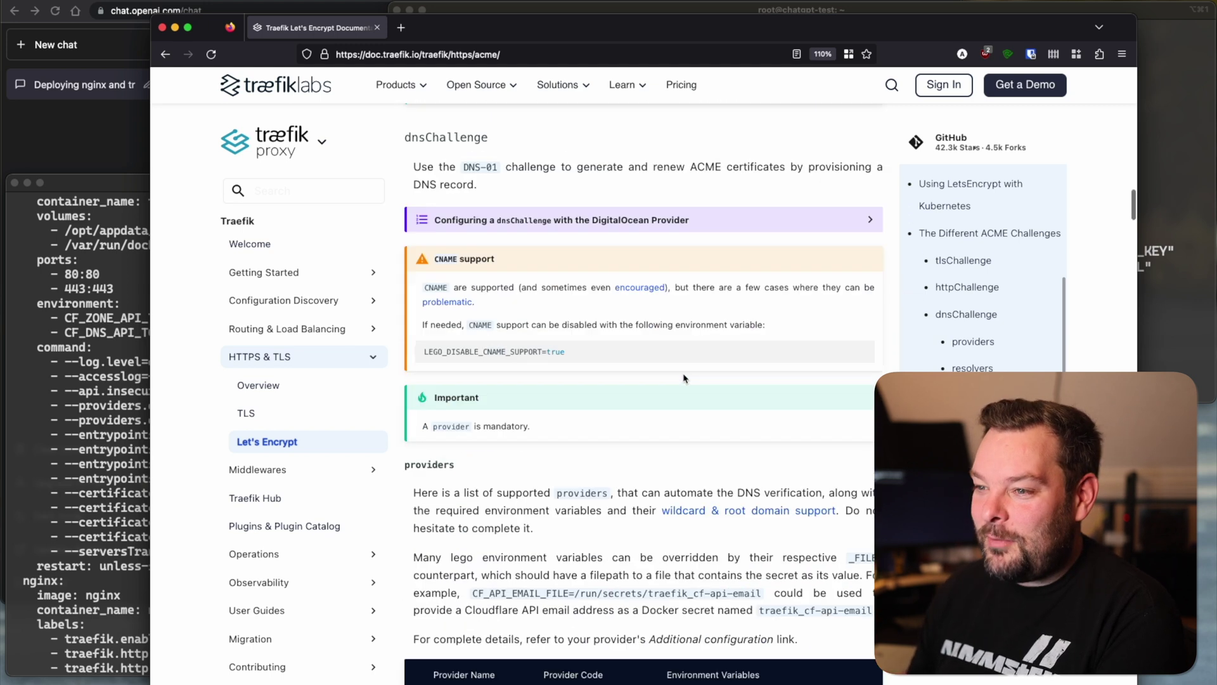
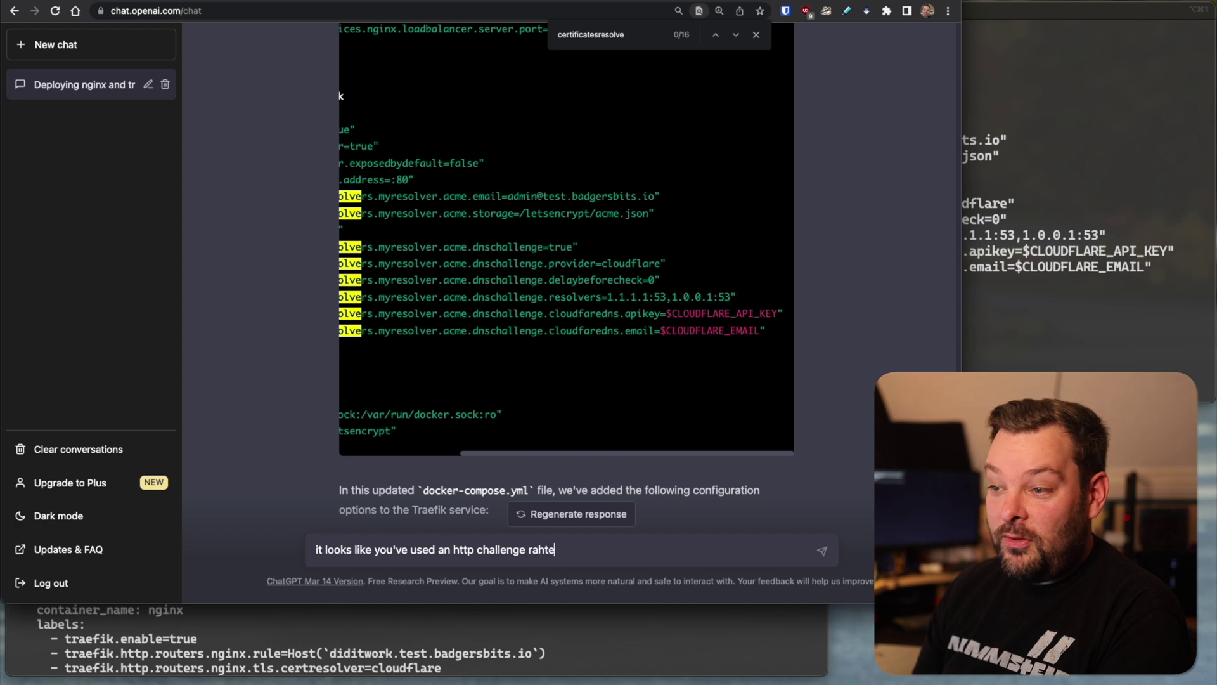
Step: Ask ChatGPT to replace the http challenge with a dnschallenge and correct the misspelled "cloudfaredns" to "cloudflaredns"
{"action": "type", "text": "er than a dn"}
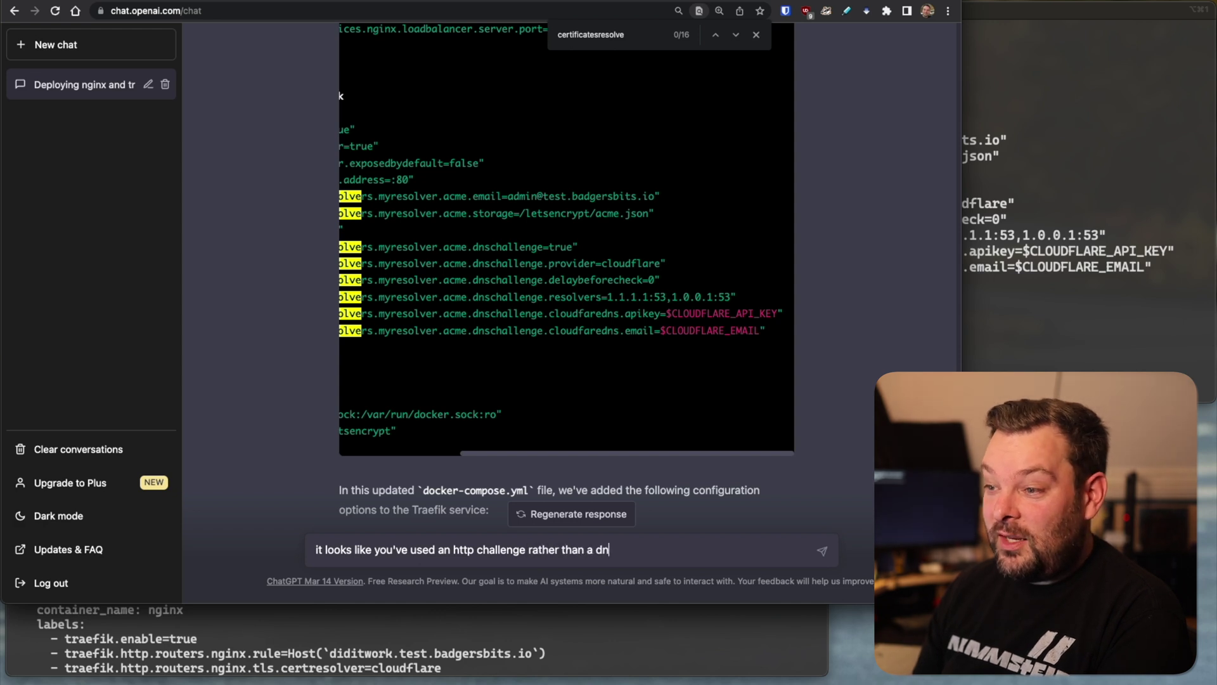
{"action": "type", "text": "schallenge. cou"}
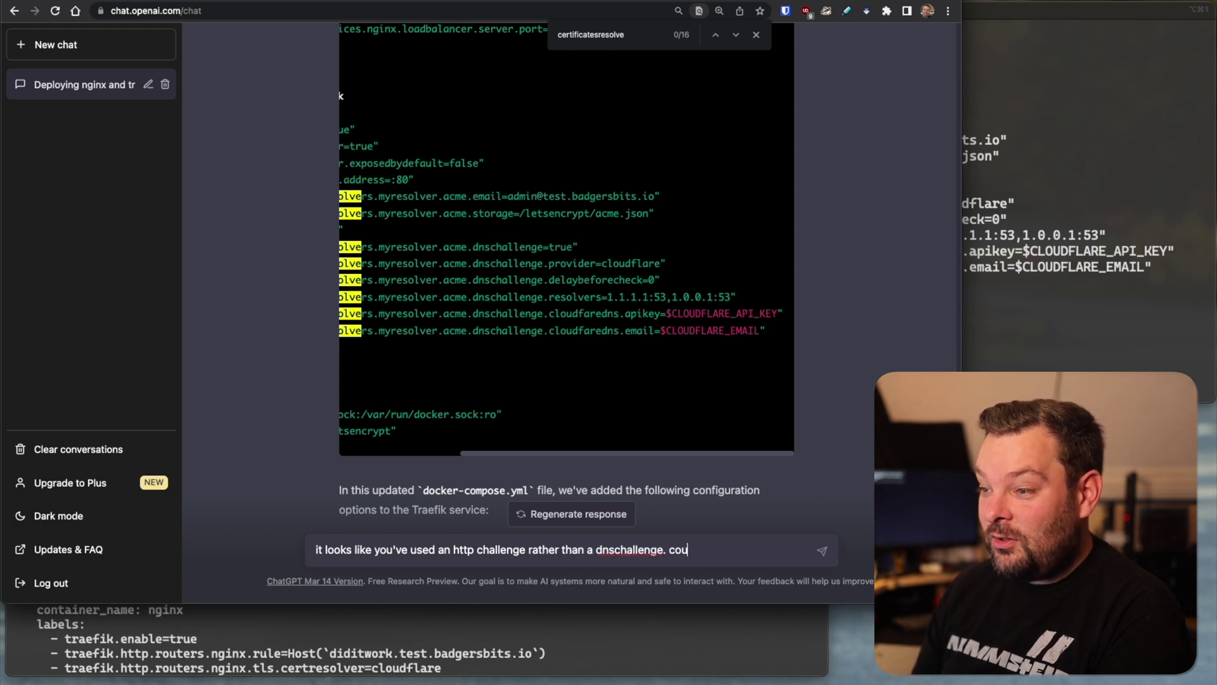
{"action": "type", "text": "ld you fix that plea"}
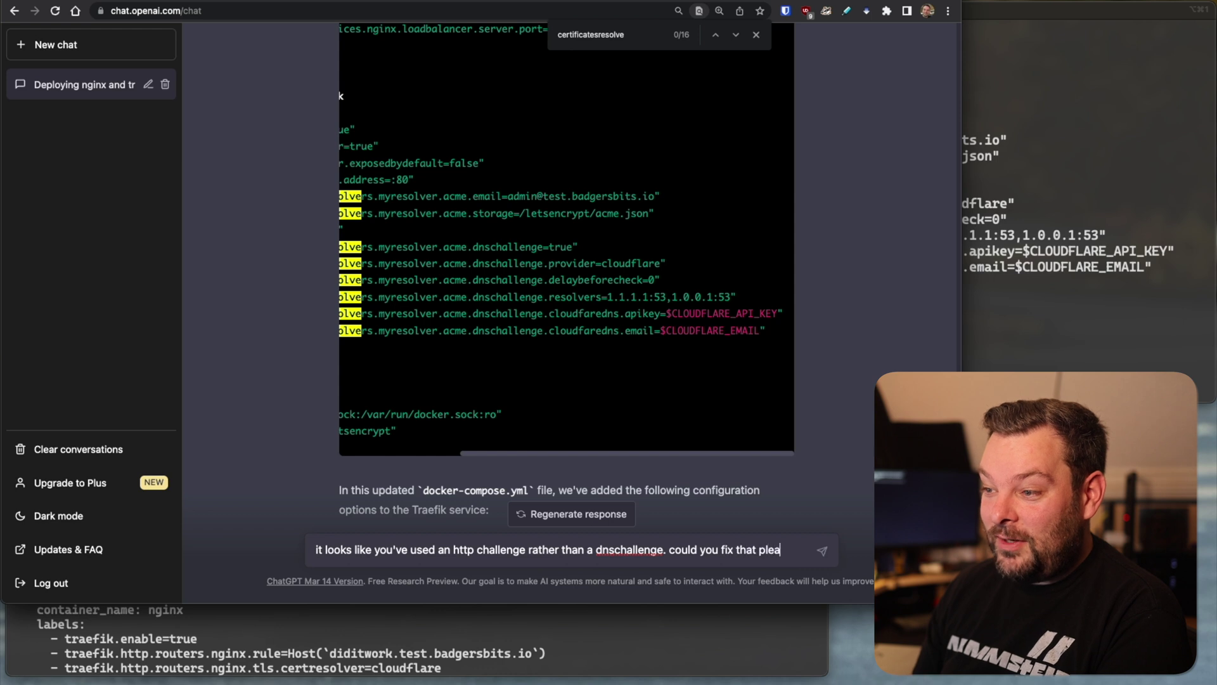
{"action": "type", "text": "se? also, "}
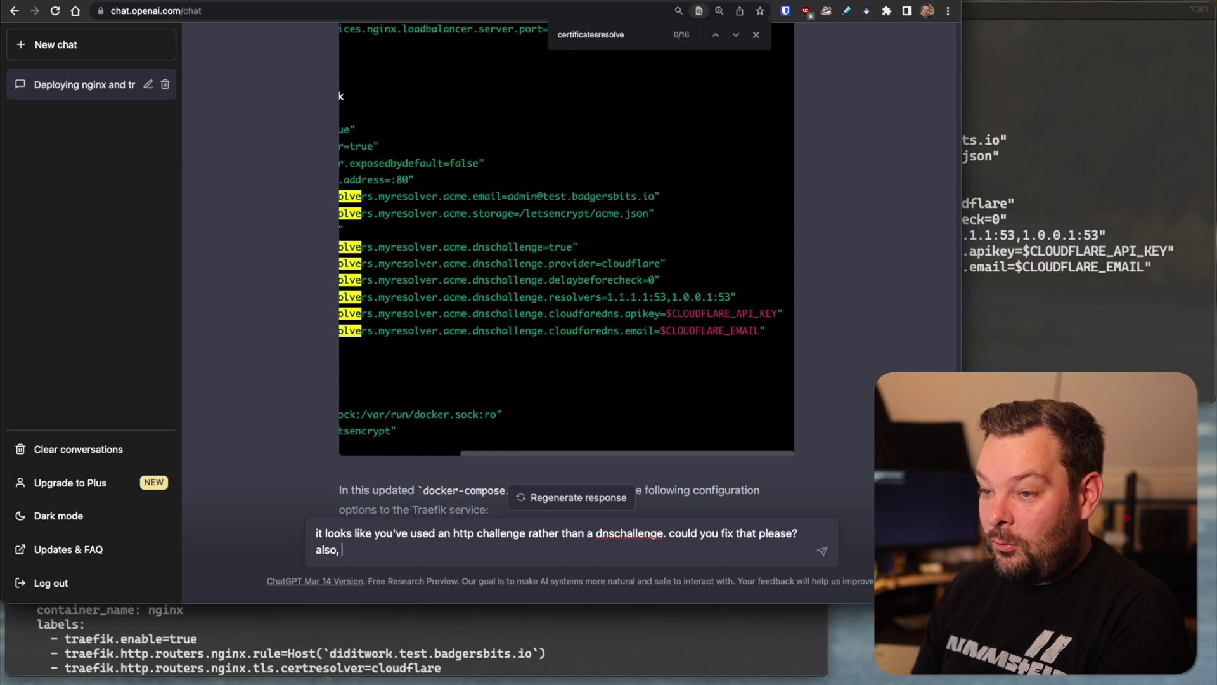
{"action": "type", "text": "you had a sp"}
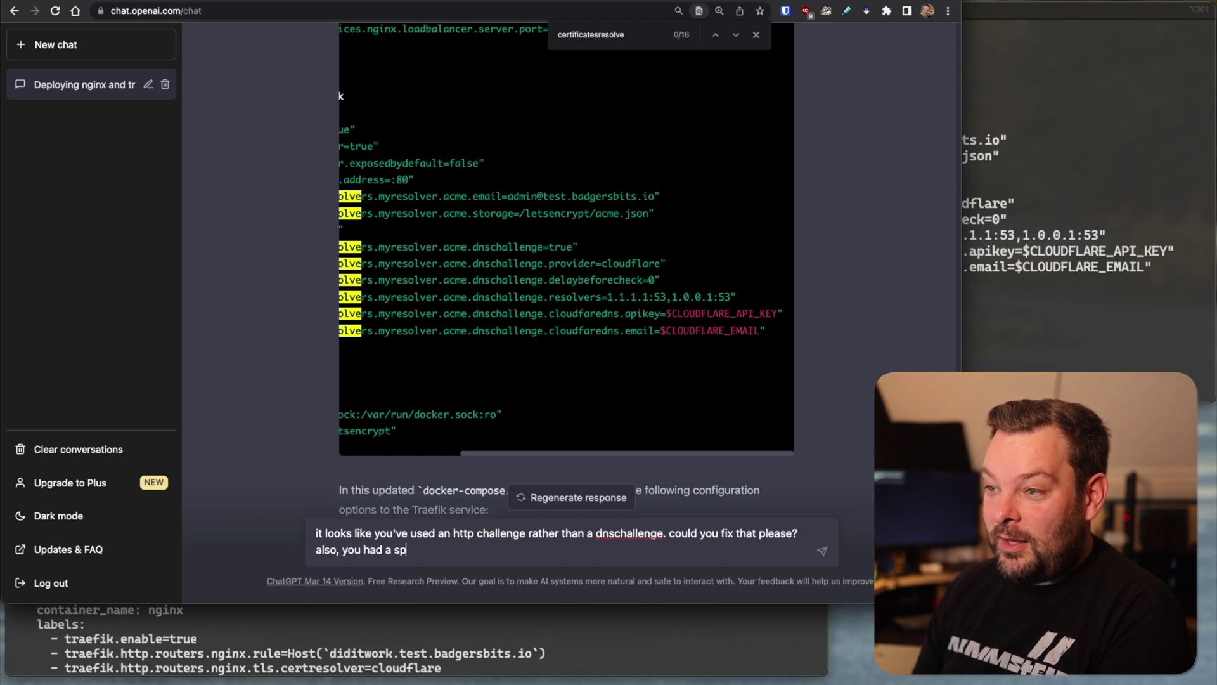
{"action": "type", "text": "elling mistake"}
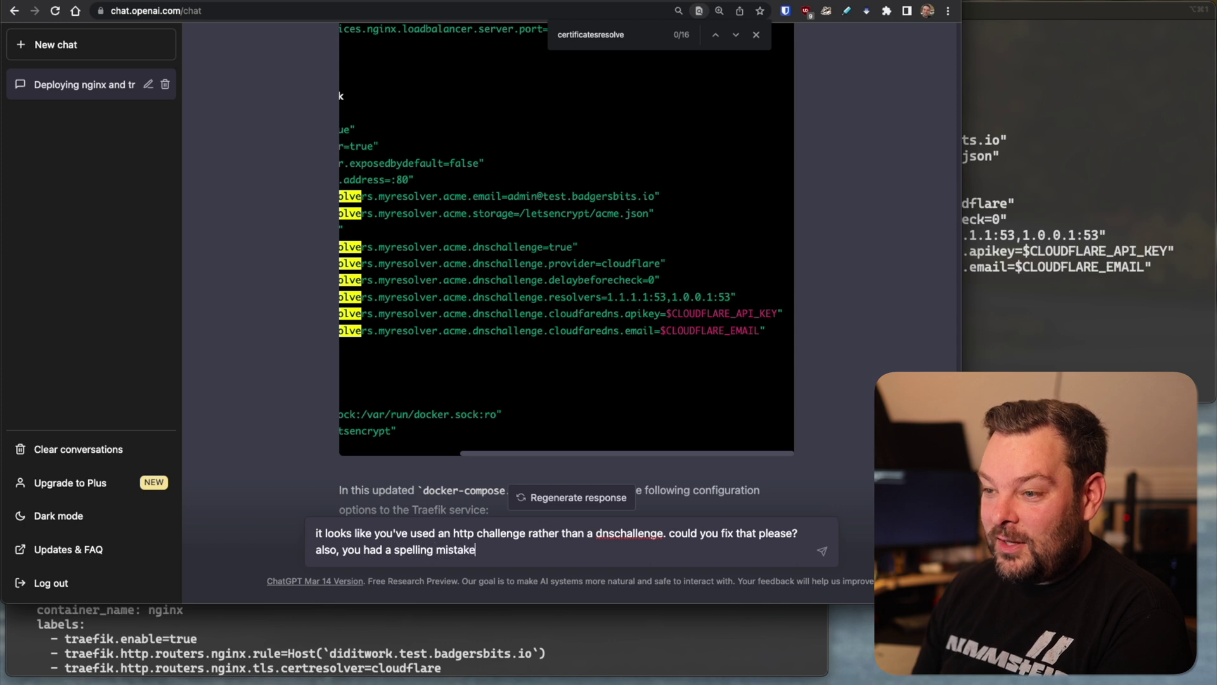
{"action": "type", "text": " in \"cloudfaredns\", it sho"}
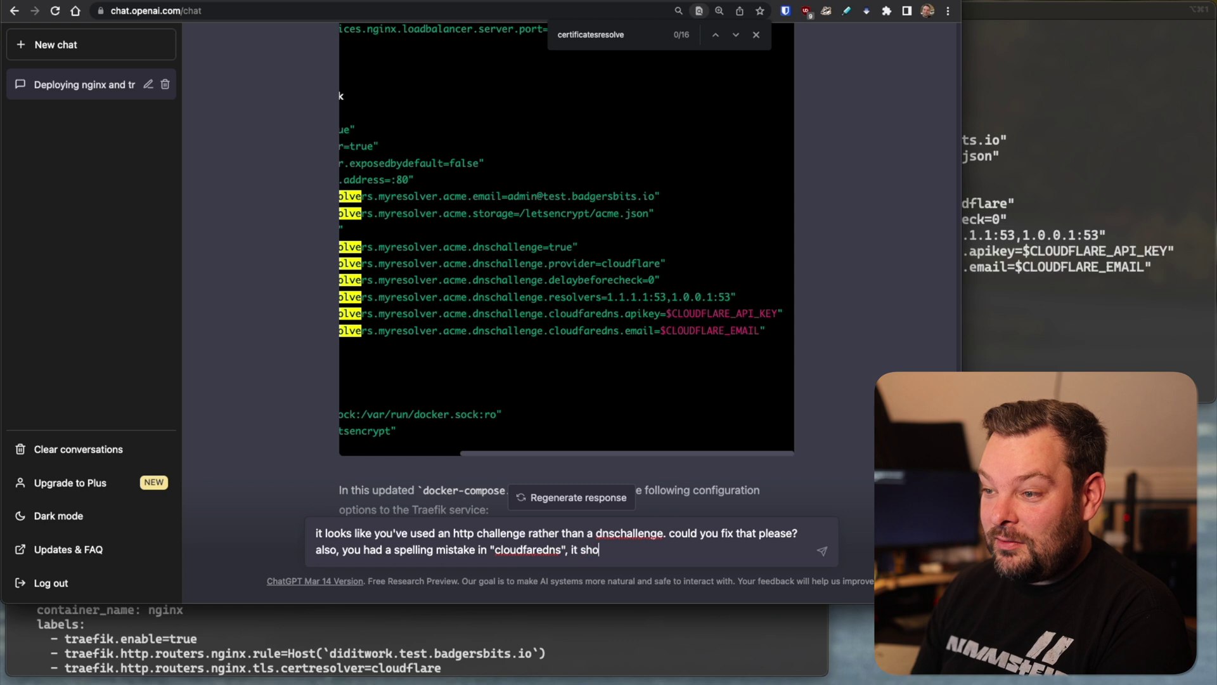
{"action": "type", "text": "uld have been \"cloue"}
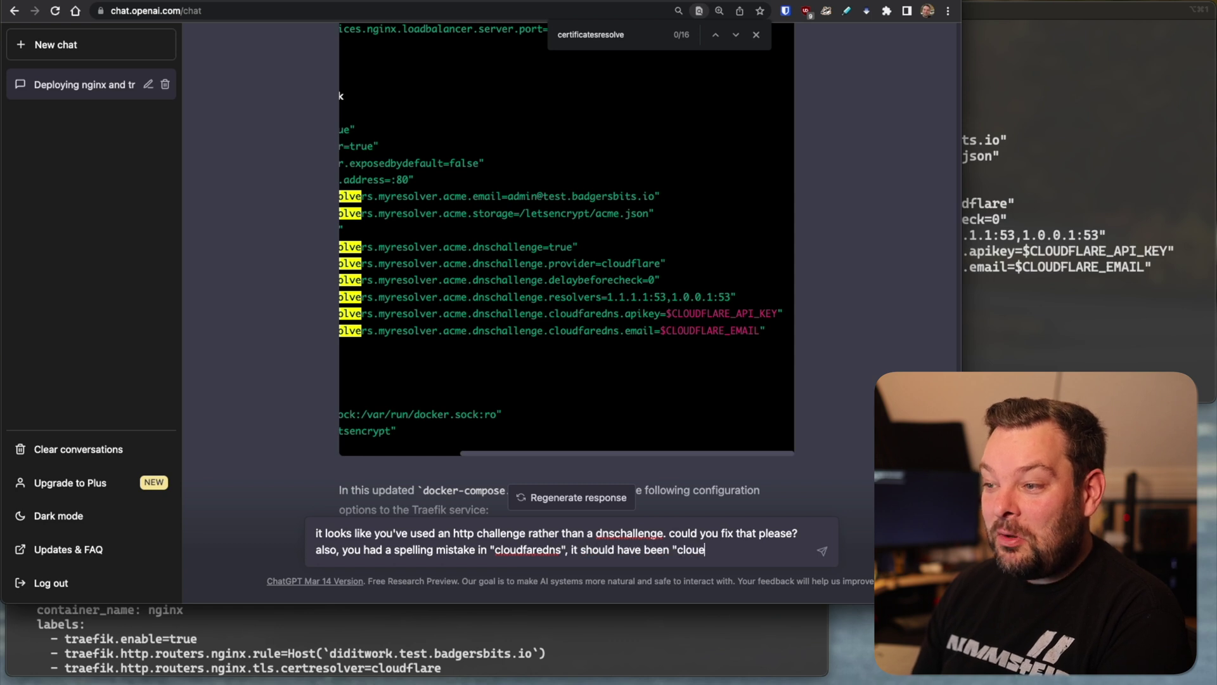
{"action": "type", "text": "flare\"."}
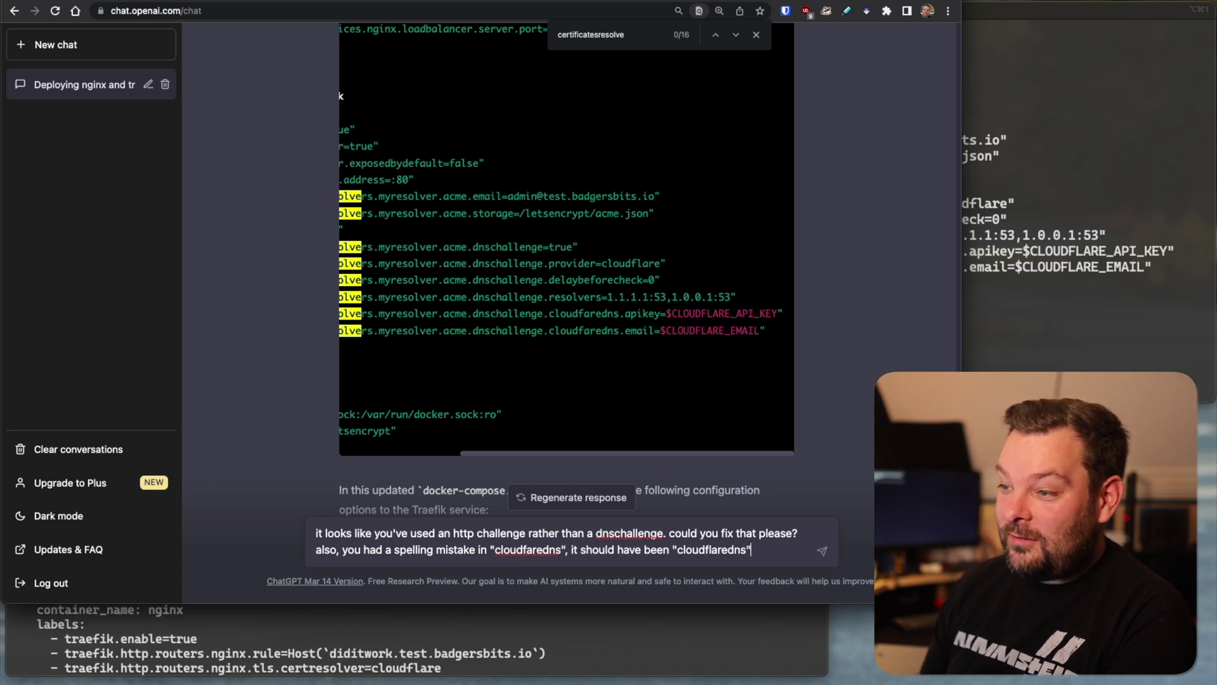
{"action": "key", "text": "Return"}
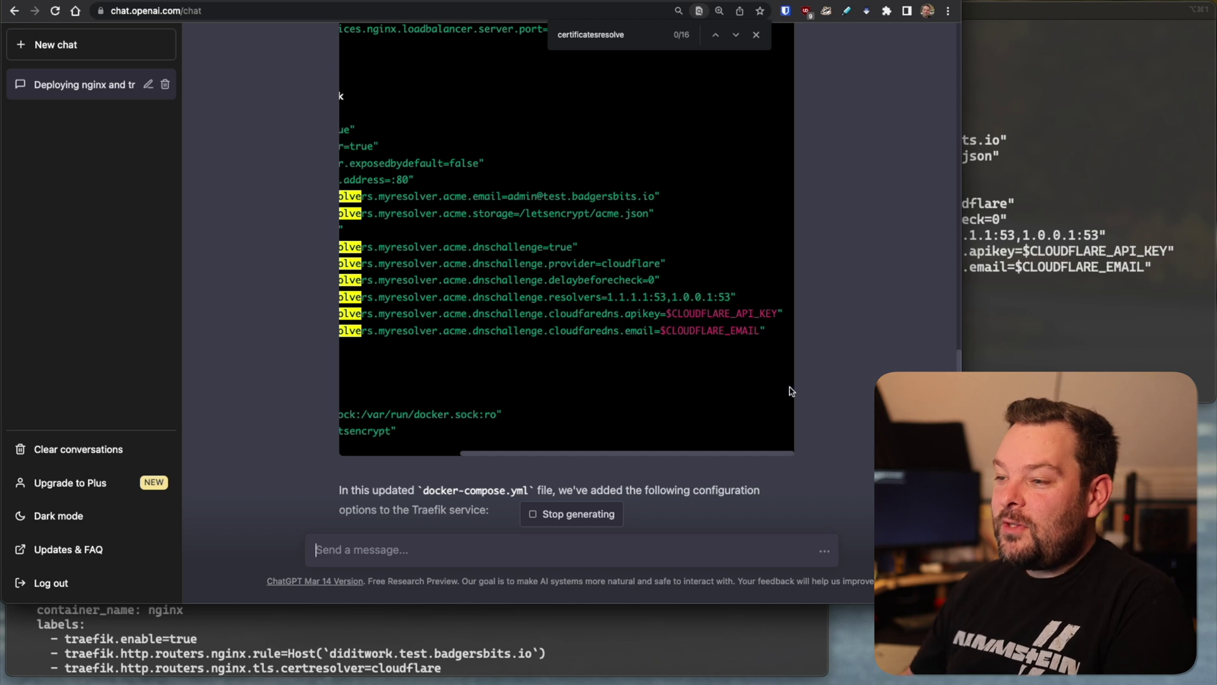
Step: Review the updated docker-compose.yml in ChatGPT's reply and copy its entire traefik service block
{"action": "scroll", "coordinate": [786, 380], "scroll_direction": "down", "scroll_amount": 12}
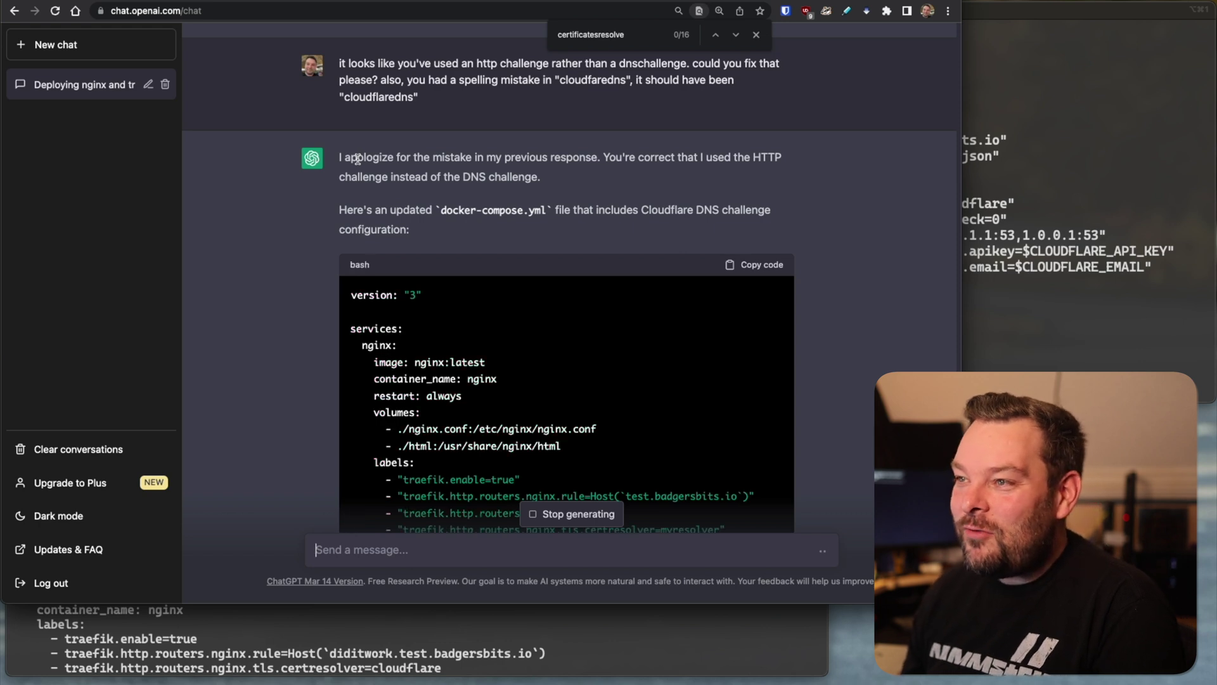
{"action": "scroll", "coordinate": [357, 158], "scroll_direction": "down", "scroll_amount": 7}
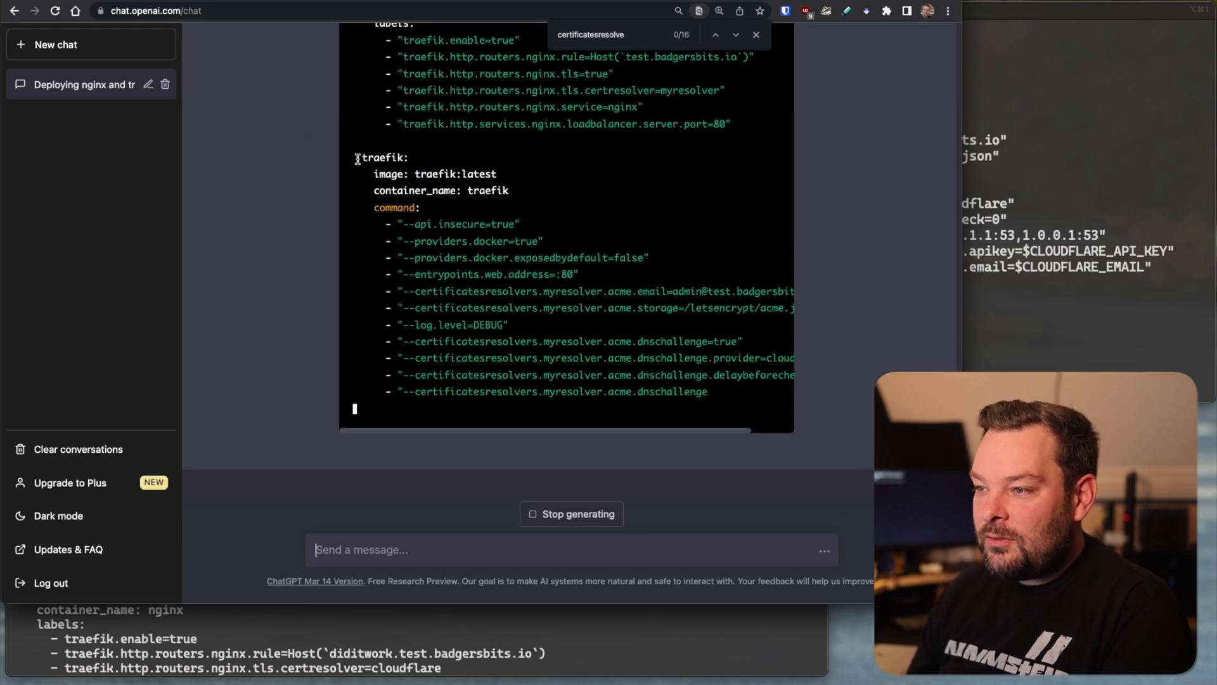
{"action": "scroll", "coordinate": [739, 435], "scroll_direction": "right", "scroll_amount": 3}
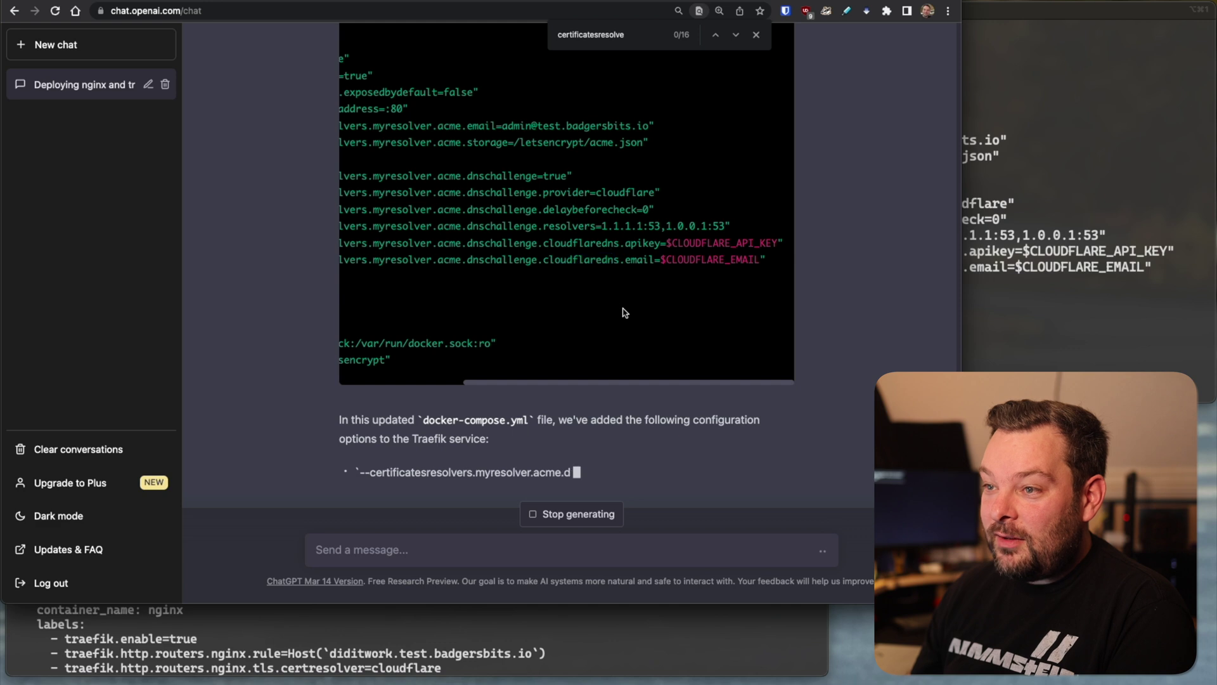
{"action": "left_click", "coordinate": [437, 383]}
{"action": "left_click_drag", "start_coordinate": [507, 347], "coordinate": [377, 319]}
{"action": "scroll", "coordinate": [462, 321], "scroll_direction": "up", "scroll_amount": 5}
{"action": "right_click", "coordinate": [409, 312]}
{"action": "scroll", "coordinate": [521, 372], "scroll_direction": "down", "scroll_amount": 3}
{"action": "left_click_drag", "start_coordinate": [568, 466], "coordinate": [352, 93]}
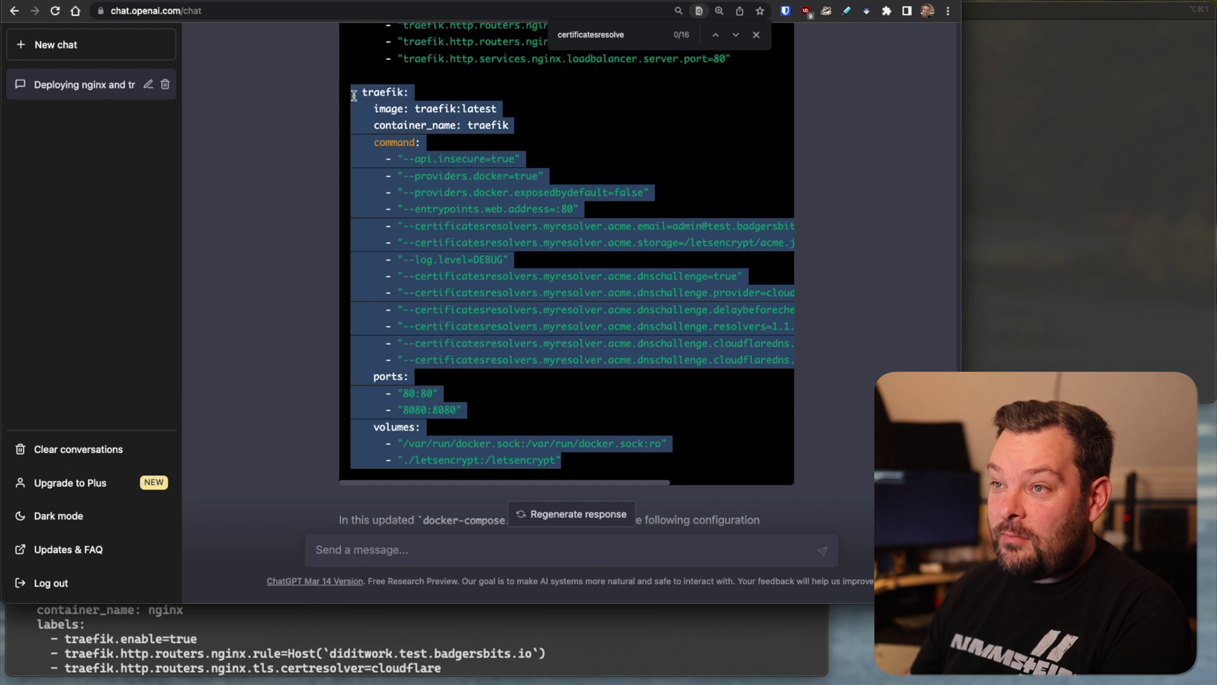
{"action": "right_click", "coordinate": [375, 94]}
{"action": "left_click", "coordinate": [393, 122]}
Step: Replace the traefik service in the terminal's docker-compose.yml with the copied block, then save and quit vi
{"action": "left_click", "coordinate": [1031, 177]}
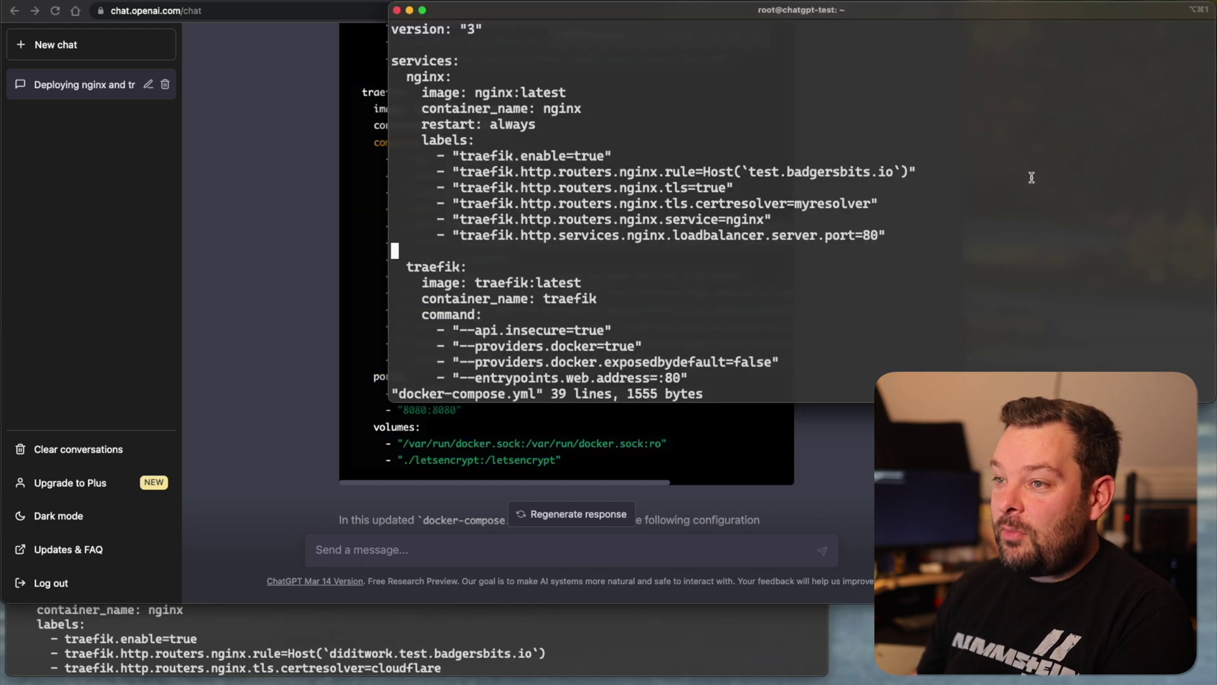
{"action": "key", "text": "d"}
{"action": "key", "text": "shift+g"}
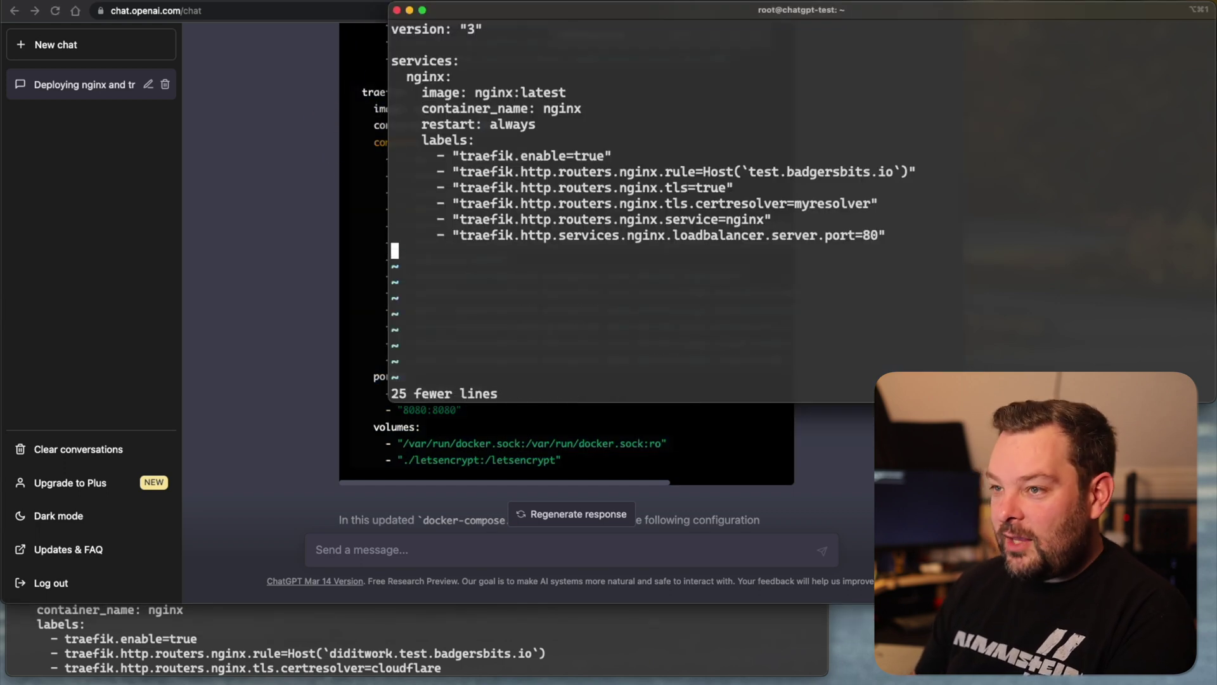
{"action": "key", "text": "super+v"}
{"action": "key", "text": "Escape"}
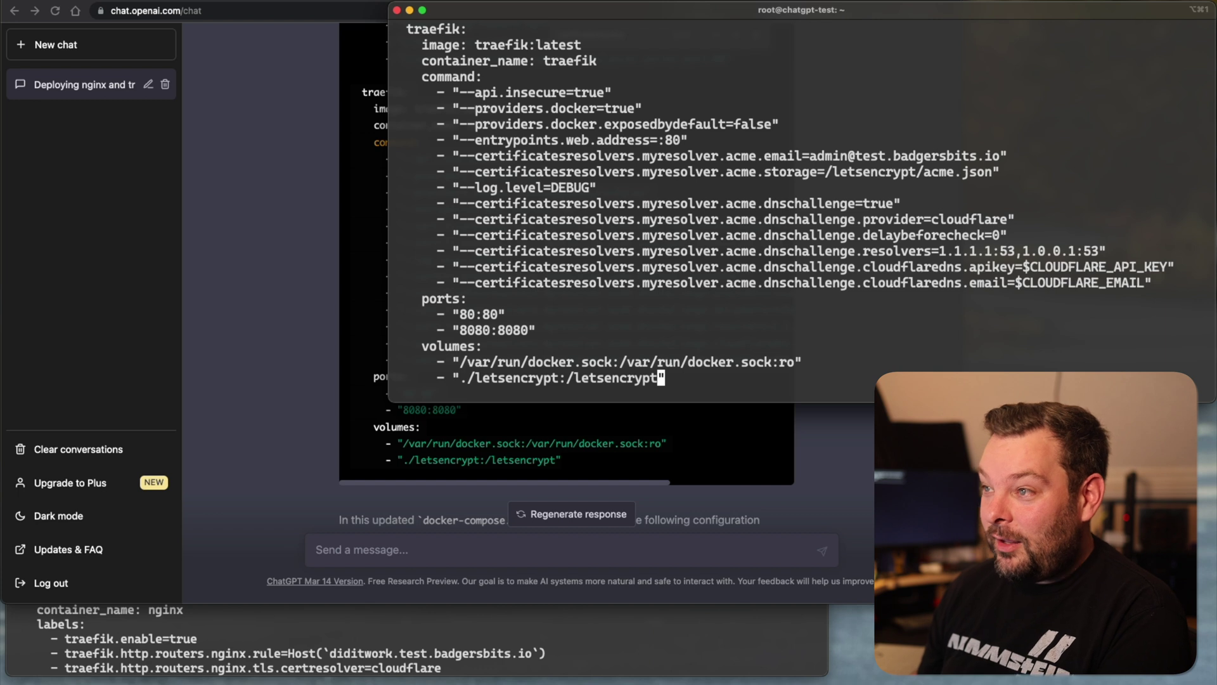
{"action": "type", "text": ":wq"}
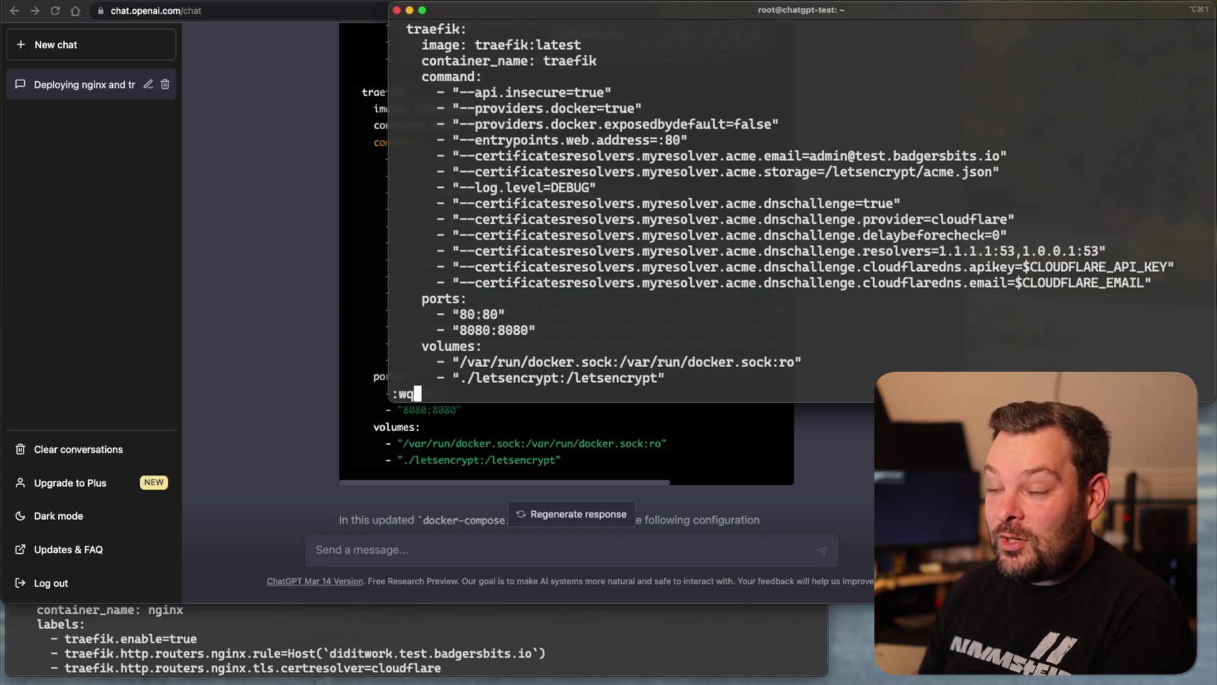
{"action": "key", "text": "Return"}
Step: Bring the stack up with docker-compose up, check the nginx and traefik startup logs, and stop it
{"action": "type", "text": "docker-compose up"}
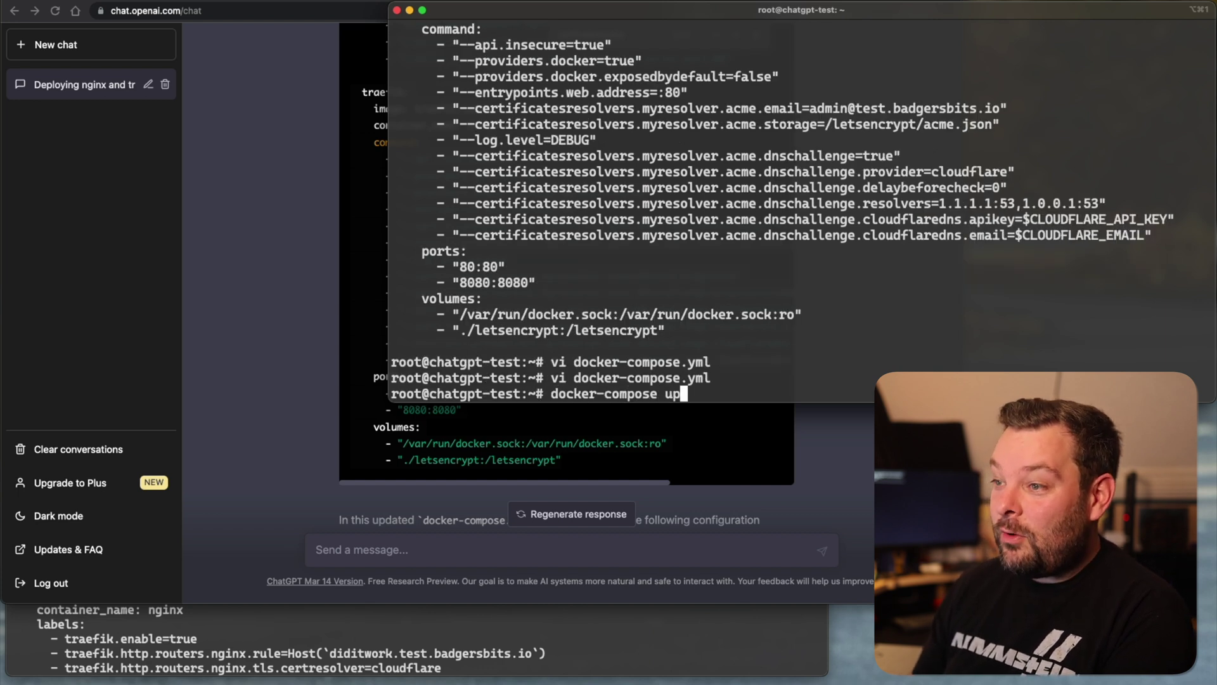
{"action": "key", "text": "Return"}
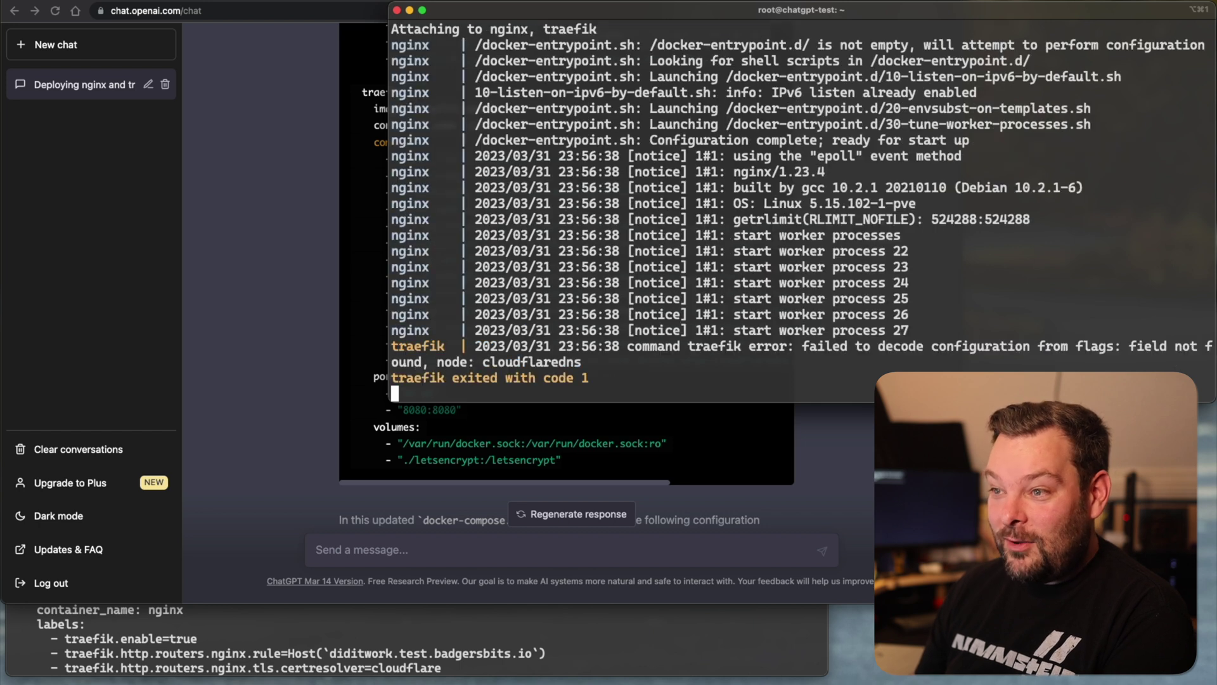
{"action": "key", "text": "ctrl+c"}
Step: Reopen docker-compose.yml in vi and highlight the reference file's entrypoint and resolver flags and Cloudflare token variables for comparison
{"action": "key", "text": "Up"}
{"action": "key", "text": "Up"}
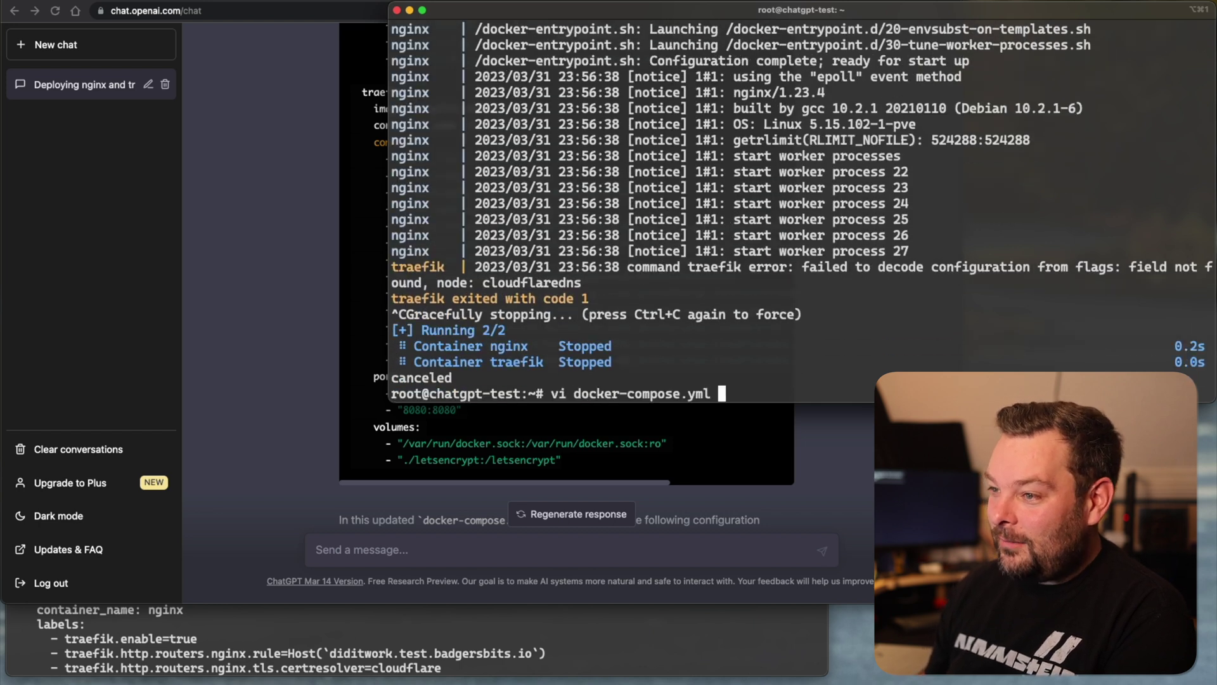
{"action": "key", "text": "Return"}
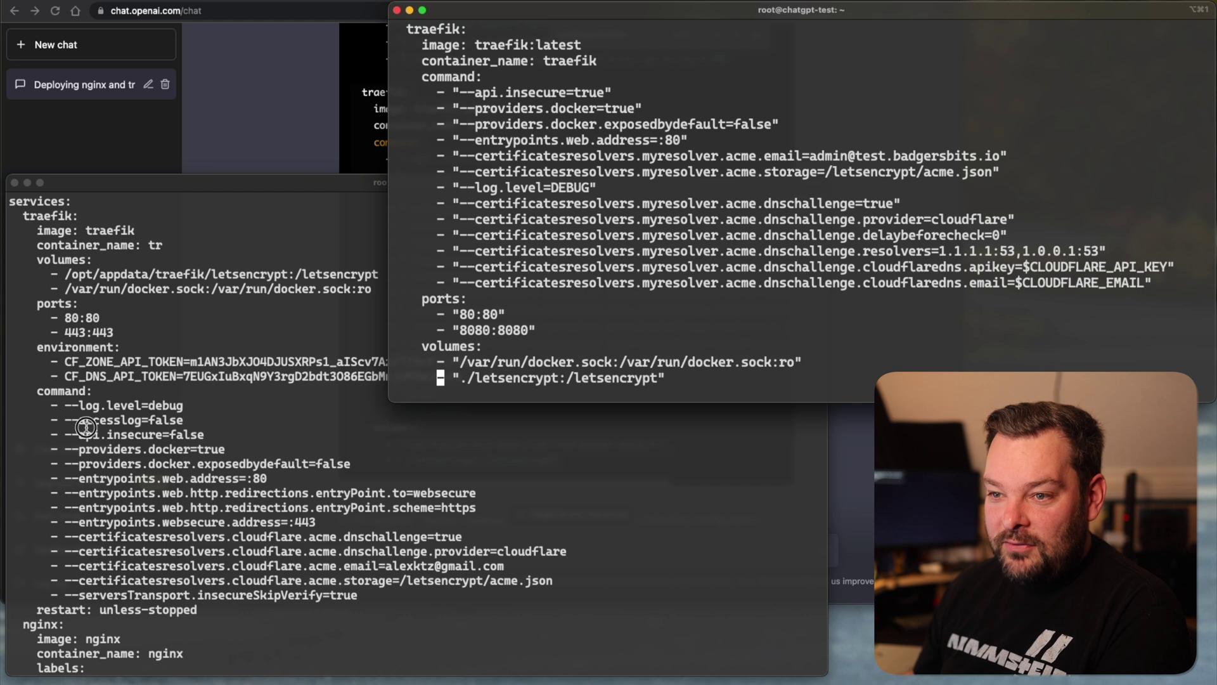
{"action": "left_click", "coordinate": [234, 520]}
{"action": "left_click_drag", "start_coordinate": [365, 595], "coordinate": [13, 478]}
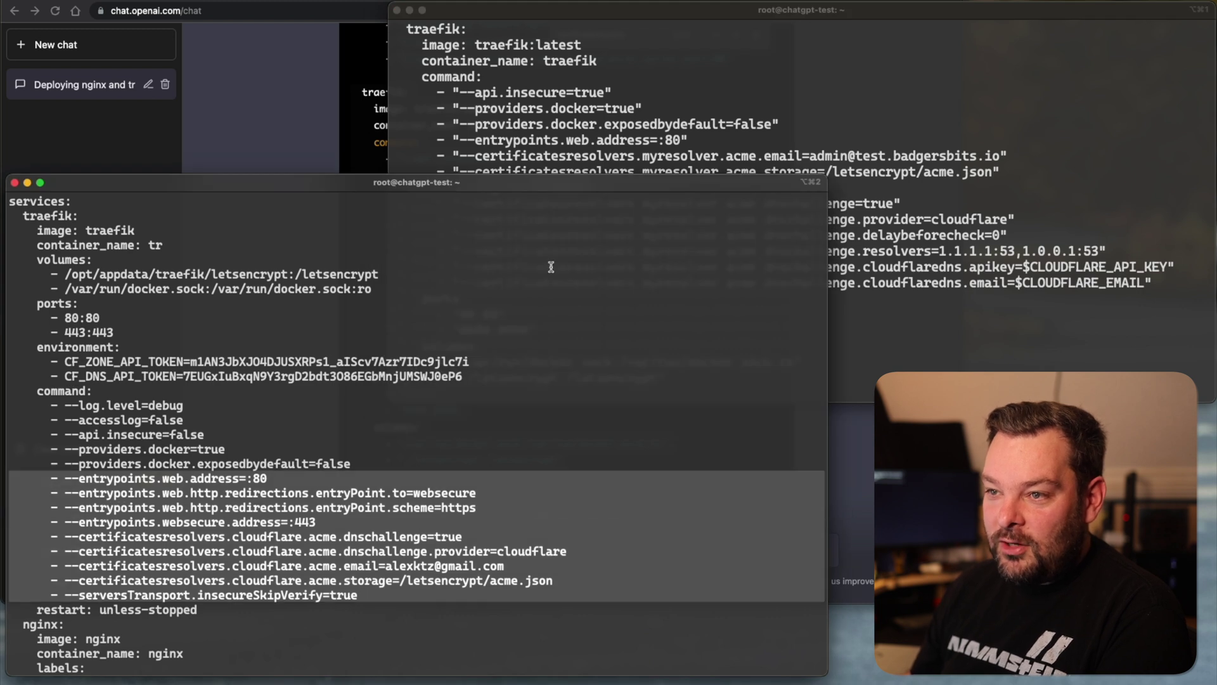
{"action": "left_click_drag", "start_coordinate": [470, 379], "coordinate": [19, 362]}
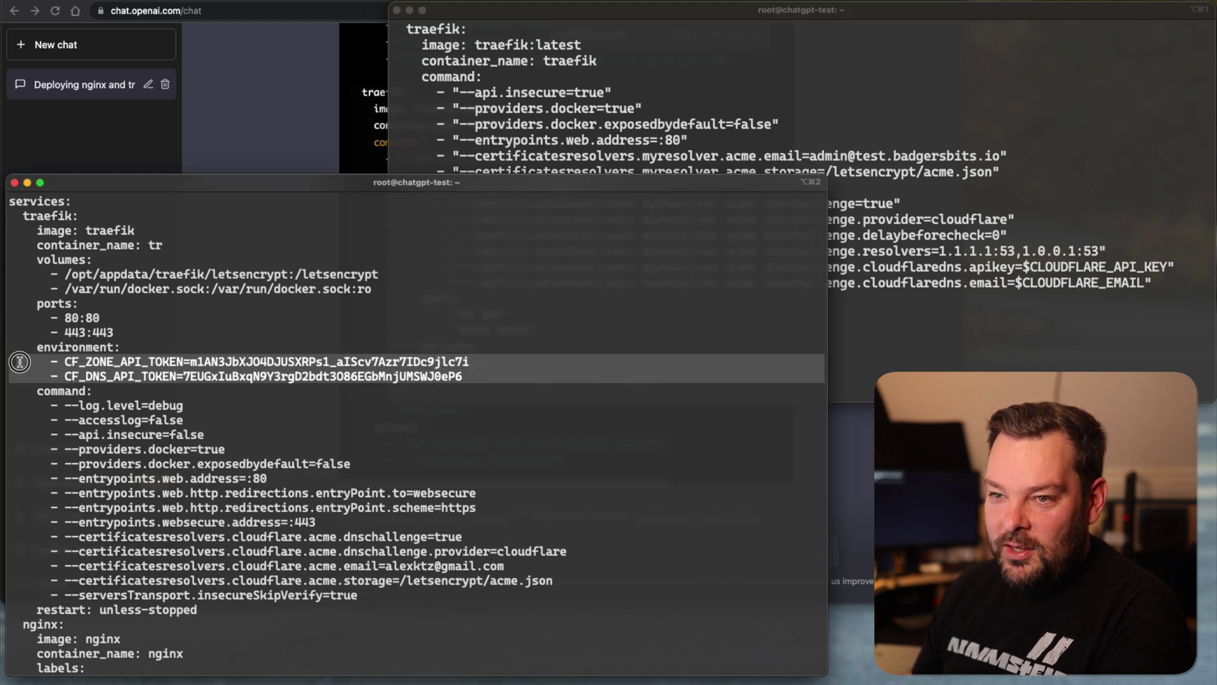
{"action": "left_click", "coordinate": [224, 336]}
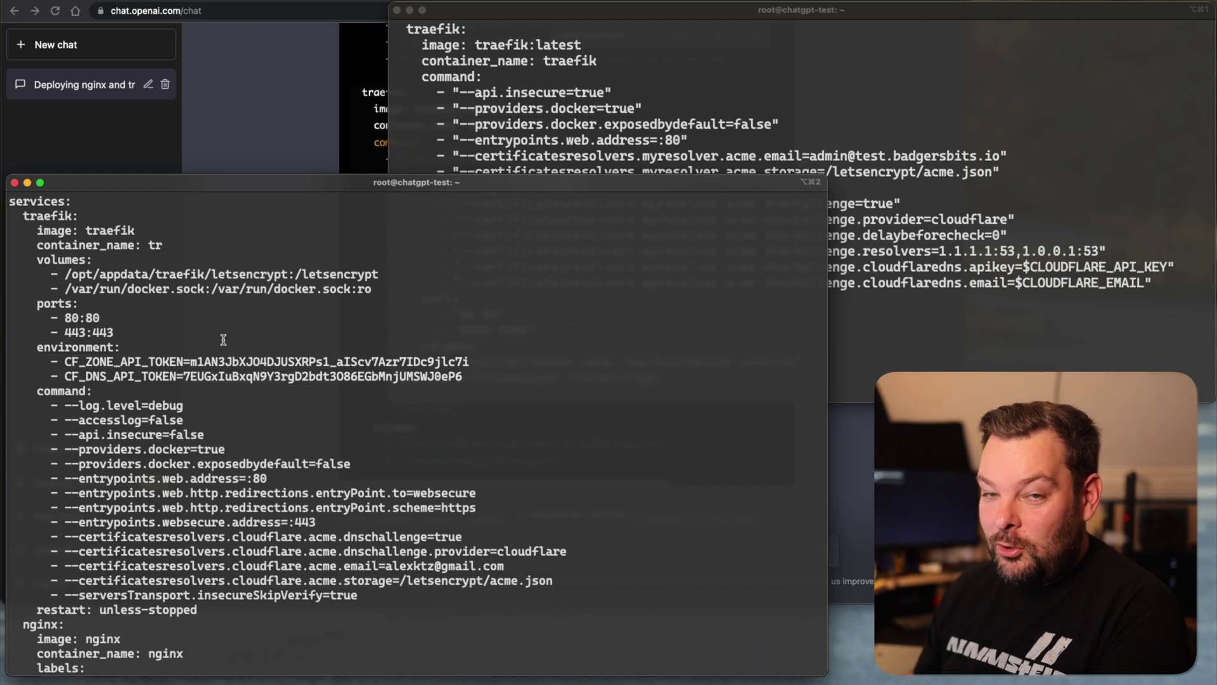
Step: Examine the dnschallenge, provider and delaybeforecheck lines in the generated docker-compose.yml by highlighting each in turn
{"action": "left_click", "coordinate": [590, 122]}
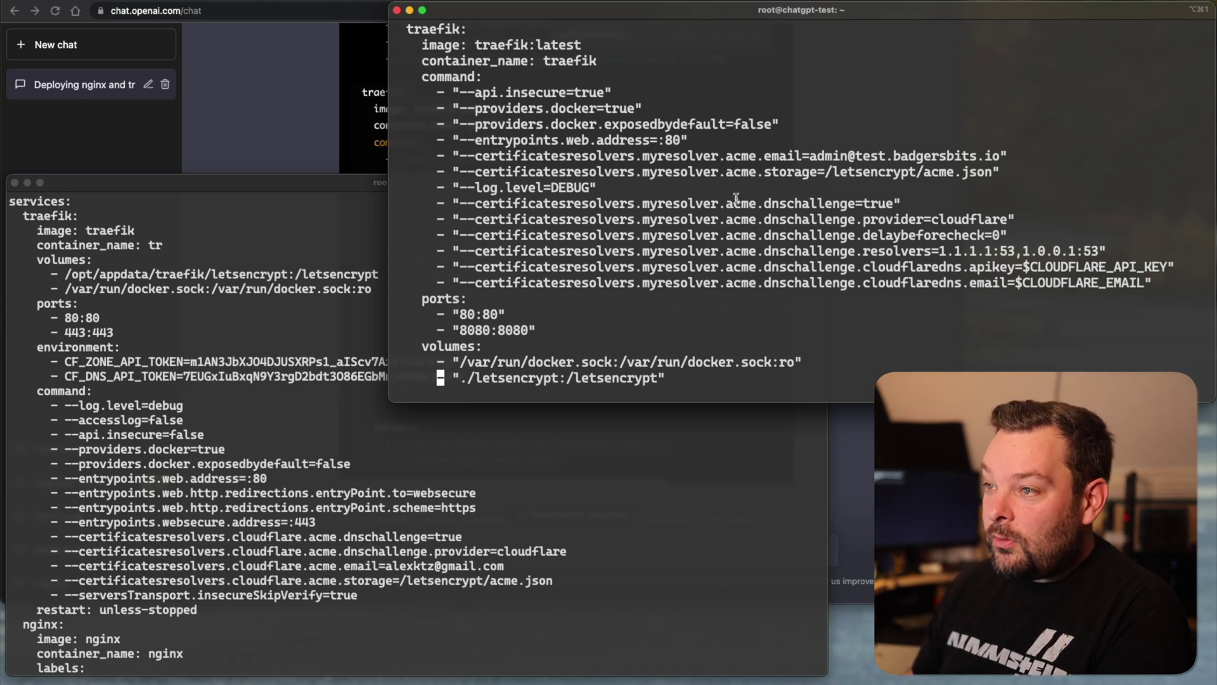
{"action": "left_click_drag", "start_coordinate": [491, 203], "coordinate": [865, 208]}
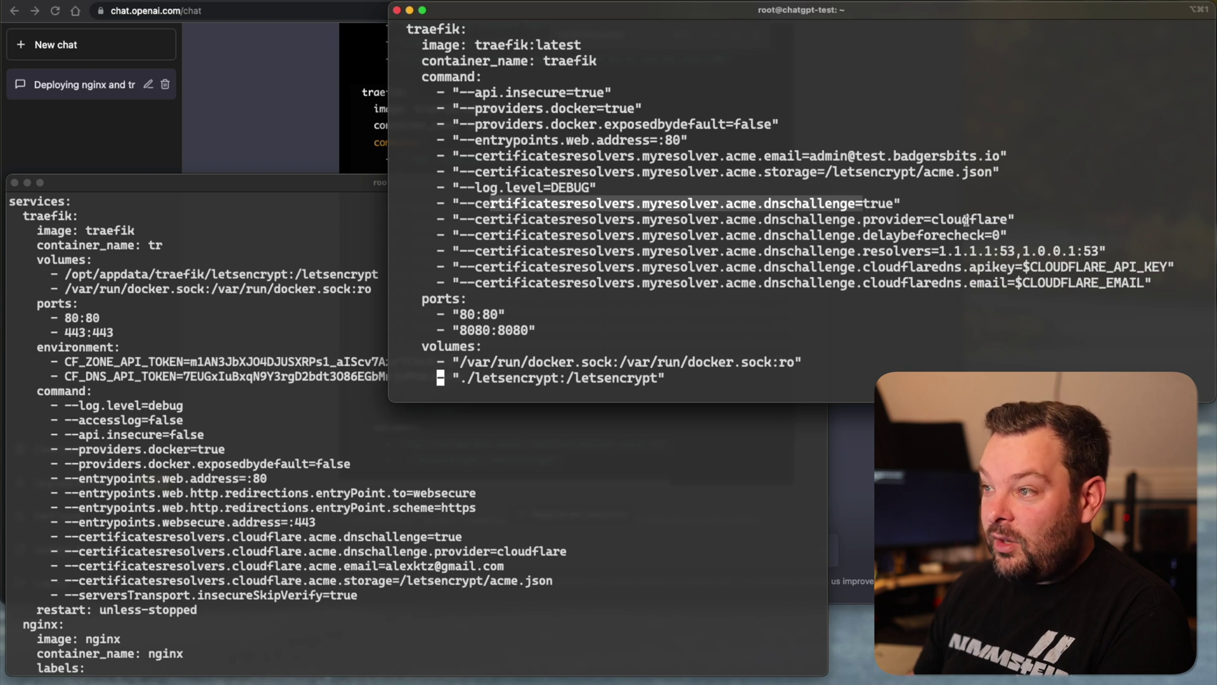
{"action": "left_click_drag", "start_coordinate": [964, 219], "coordinate": [614, 222]}
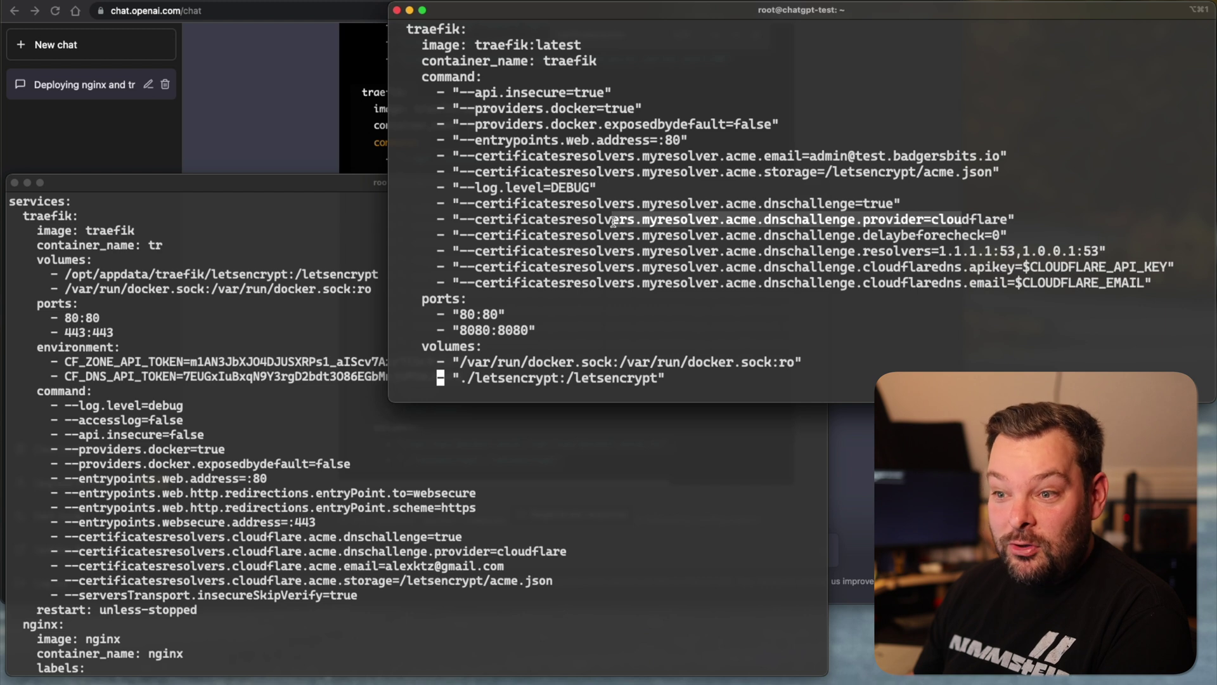
{"action": "triple_click", "coordinate": [893, 238]}
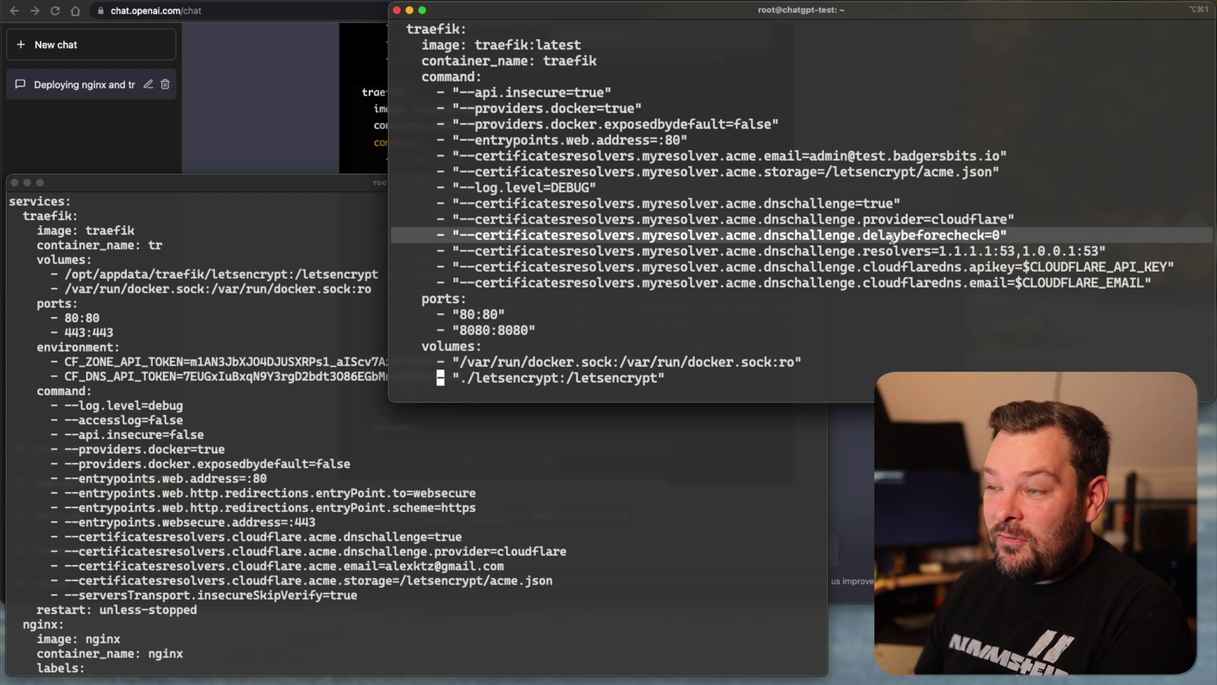
{"action": "left_click", "coordinate": [893, 238]}
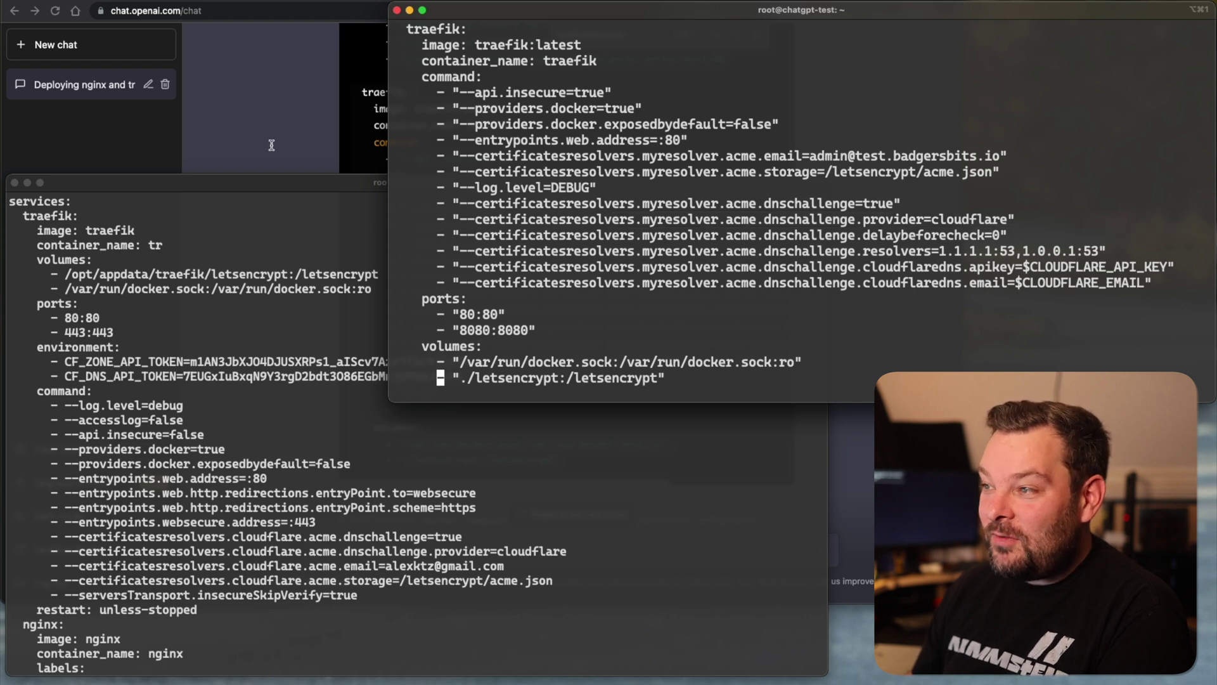
Step: Return to the ChatGPT conversation and ask "why did you include delaybeforecheck ?"
{"action": "left_click", "coordinate": [271, 145]}
{"action": "left_click", "coordinate": [291, 203]}
{"action": "scroll", "coordinate": [466, 199], "scroll_direction": "down", "scroll_amount": 8}
{"action": "scroll", "coordinate": [465, 199], "scroll_direction": "down", "scroll_amount": 4}
{"action": "type", "text": "why "}
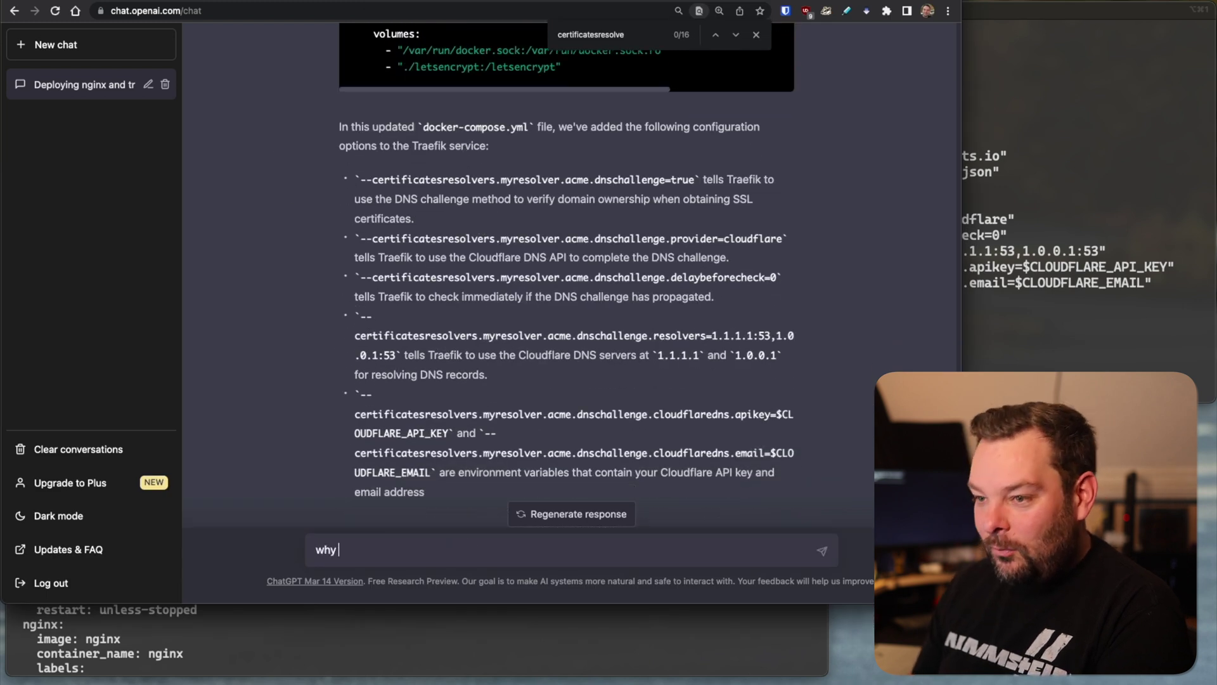
{"action": "type", "text": "did you include de"}
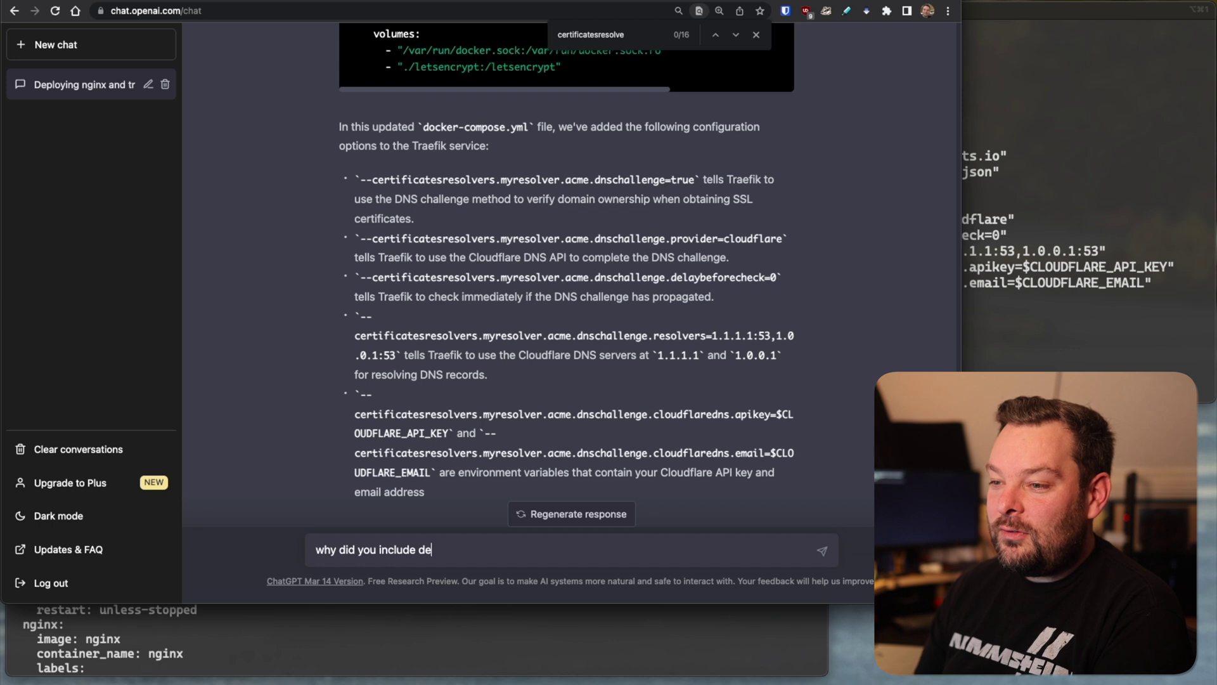
{"action": "type", "text": "laybeforecheck ?"}
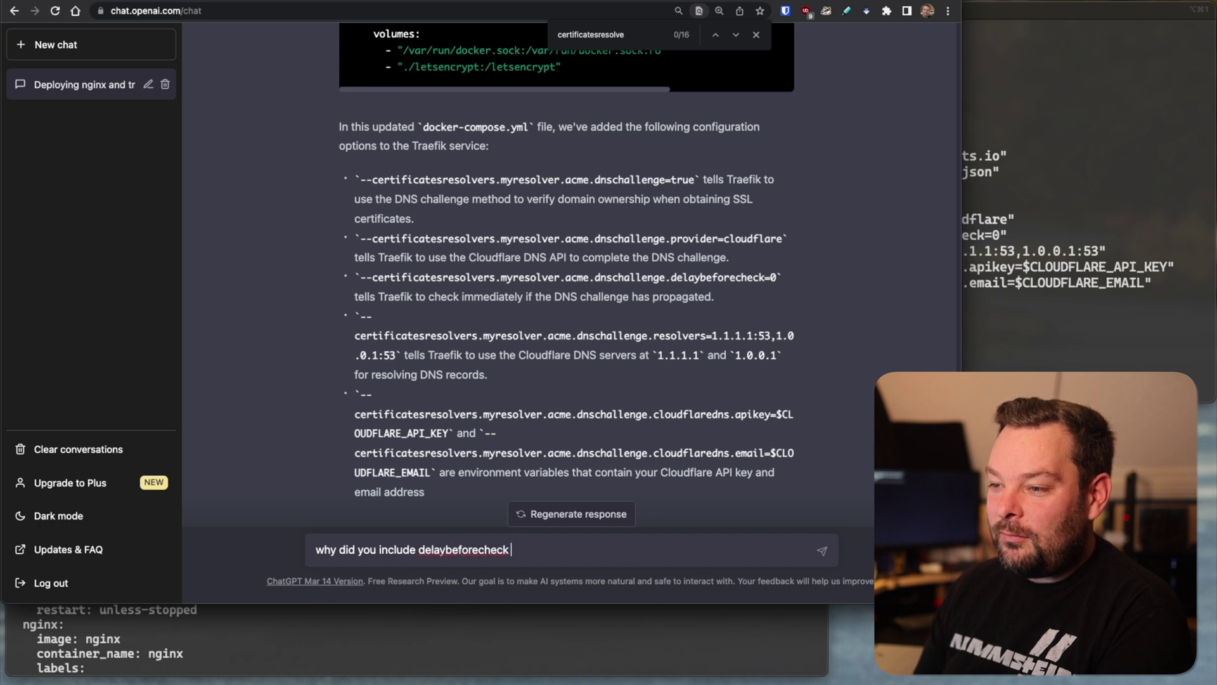
{"action": "key", "text": "Return"}
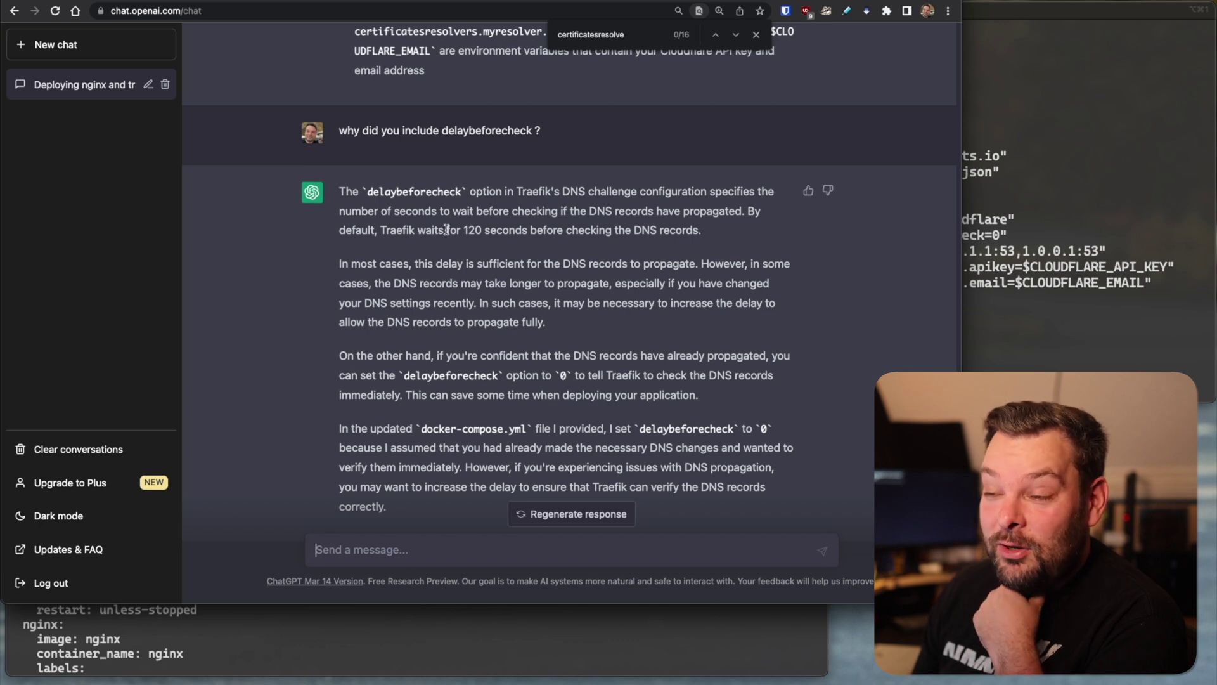
Step: Ask ChatGPT to "regenerate the configuration with delaybeforecheck removed"
{"action": "type", "text": "regen"}
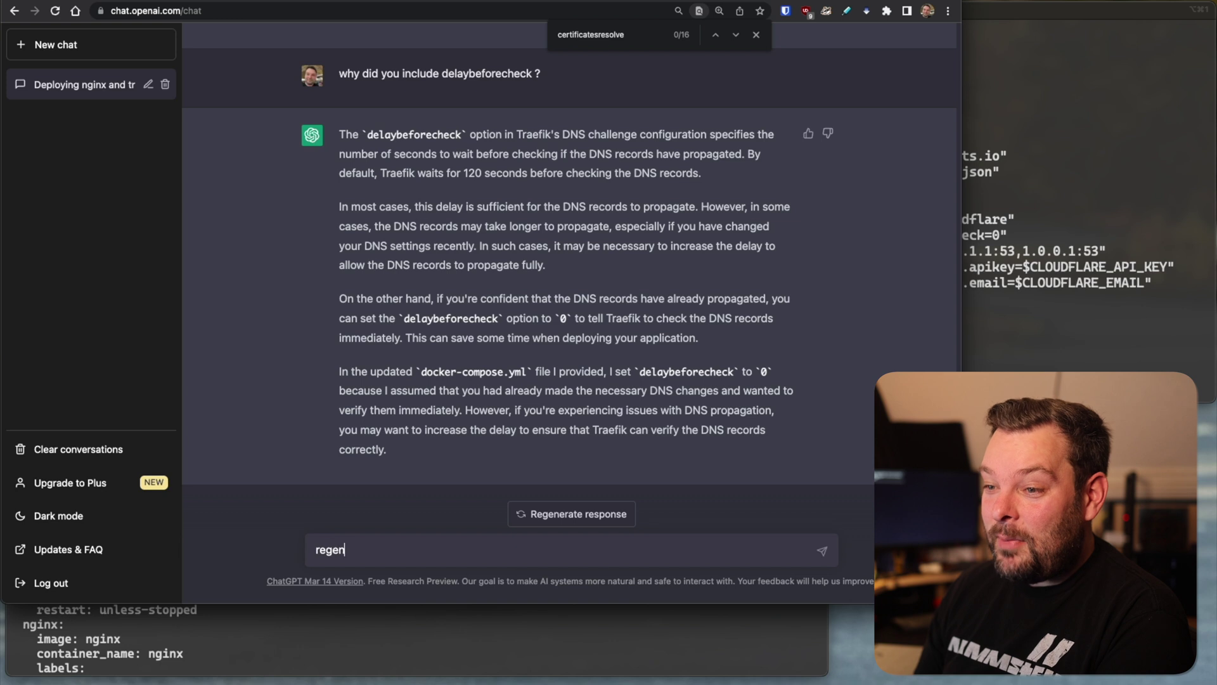
{"action": "type", "text": "eraat"}
{"action": "key", "text": "BackSpace"}
{"action": "key", "text": "BackSpace"}
{"action": "type", "text": "te"}
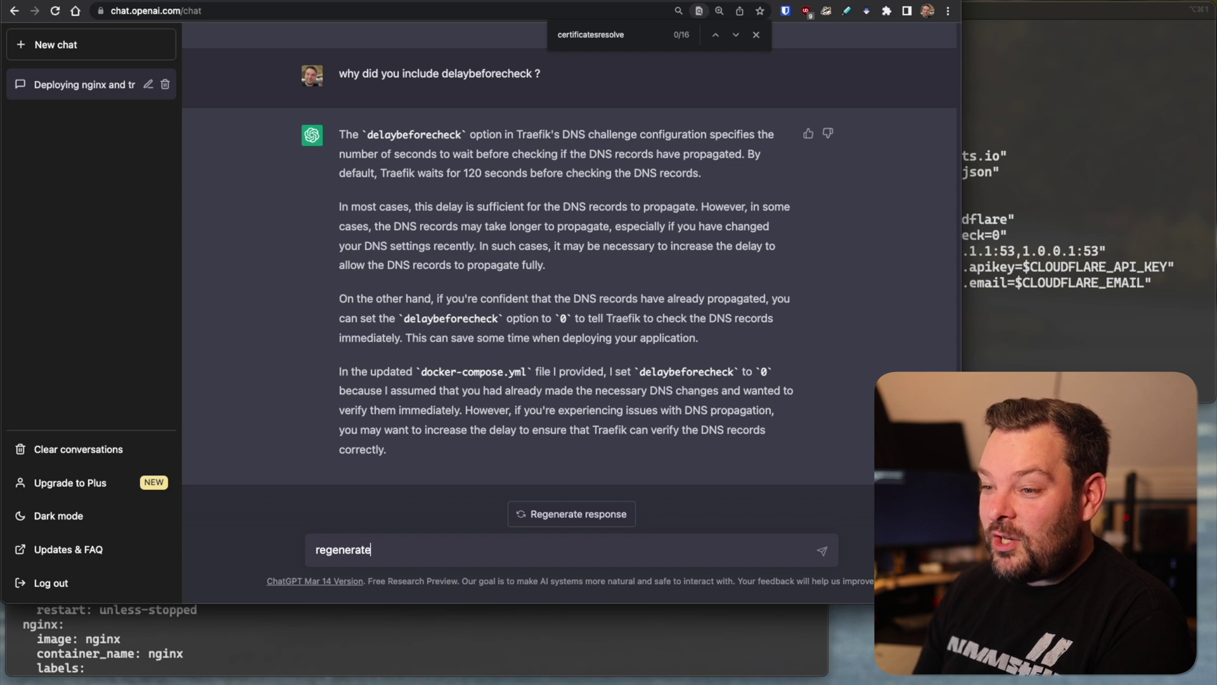
{"action": "type", "text": " the configur"}
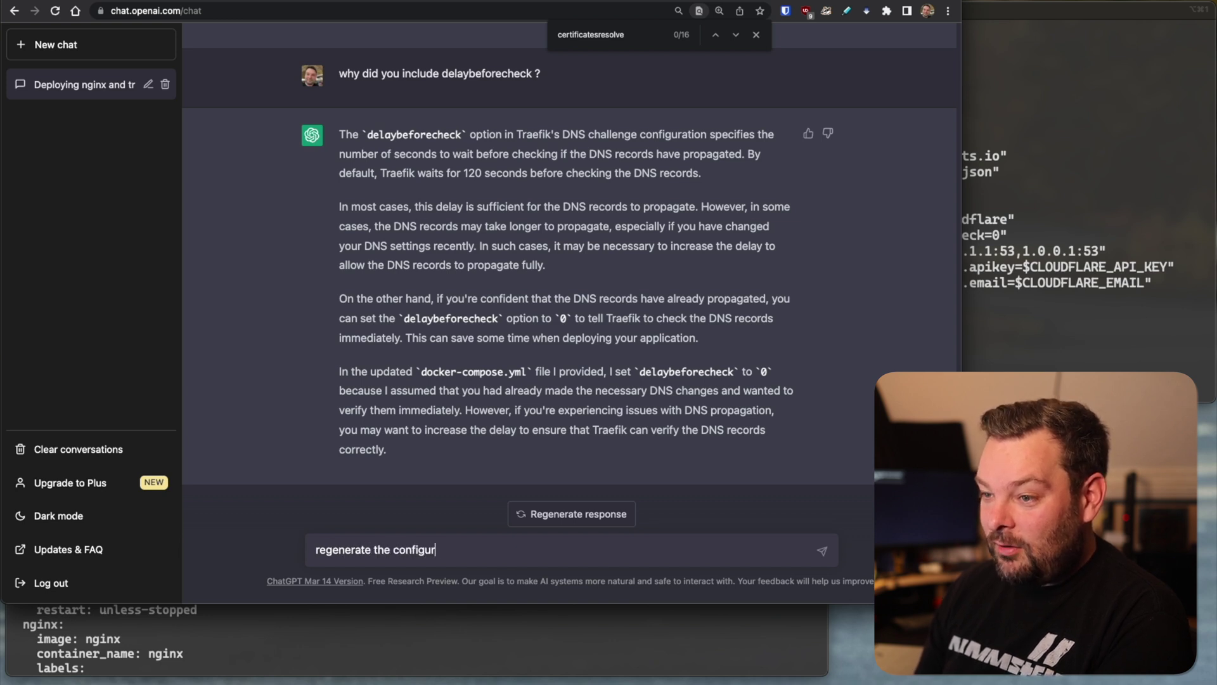
{"action": "type", "text": "ation with delaybeforecheck removed"}
{"action": "key", "text": "Return"}
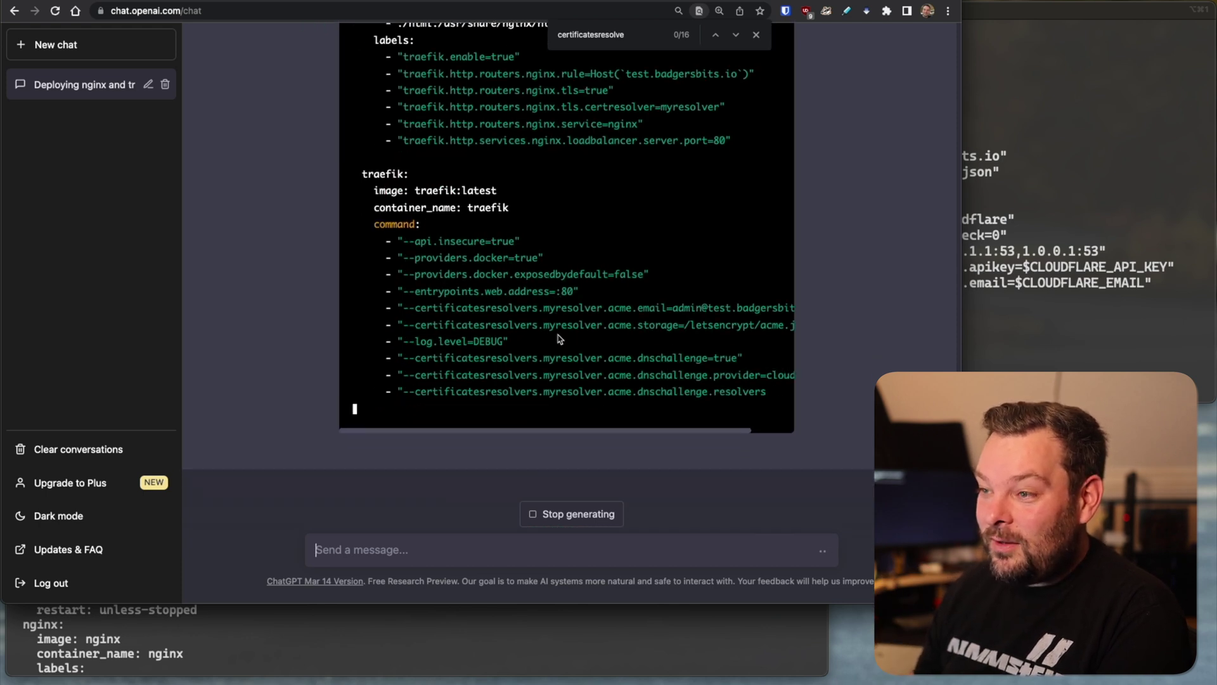
Step: In the terminal's docker-compose.yml, delete the dnschallenge.delaybeforecheck line from the traefik command list
{"action": "left_click", "coordinate": [1044, 327]}
{"action": "key", "text": "d"}
{"action": "key", "text": "d"}
{"action": "key", "text": "Up"}
{"action": "key", "text": "Up"}
{"action": "key", "text": "Up"}
{"action": "key", "text": "Up"}
{"action": "key", "text": "Up"}
{"action": "key", "text": "Up"}
{"action": "key", "text": "Up"}
{"action": "key", "text": "Up"}
{"action": "key", "text": "Up"}
{"action": "key", "text": "Down"}
{"action": "key", "text": "Down"}
{"action": "key", "text": "Up"}
{"action": "key", "text": "Up"}
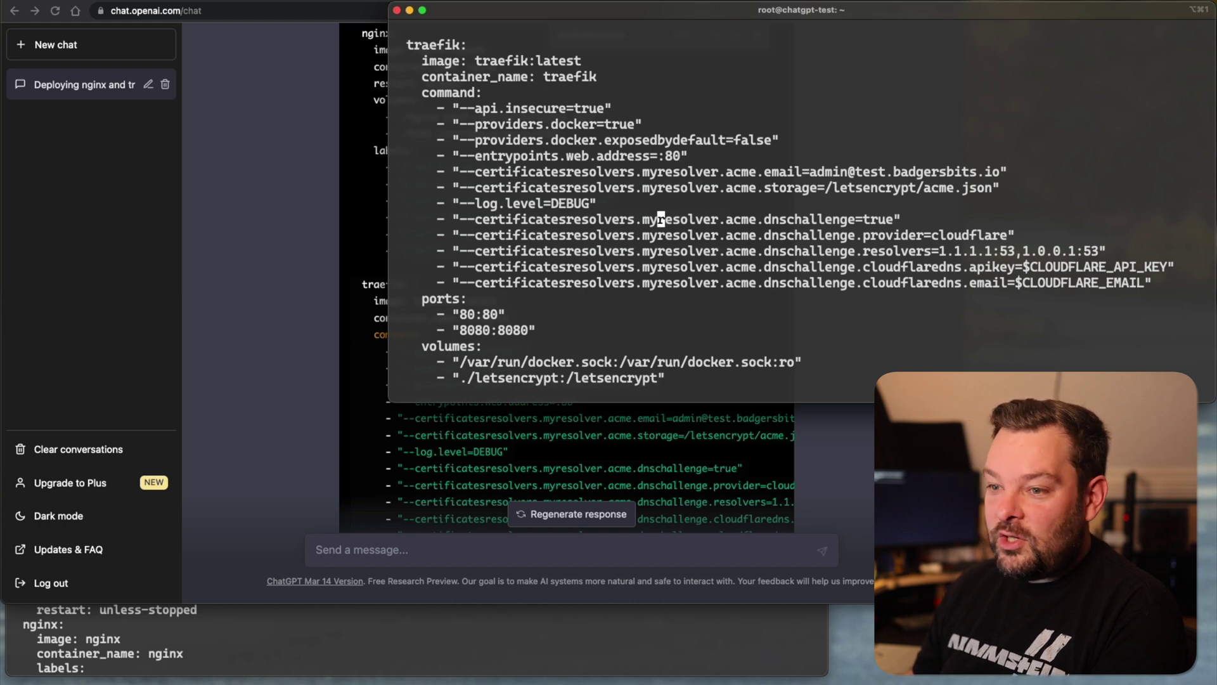
Step: Highlight the acme.dnschallenge flag in the reference compose file to compare it with the generated one
{"action": "left_click", "coordinate": [555, 645]}
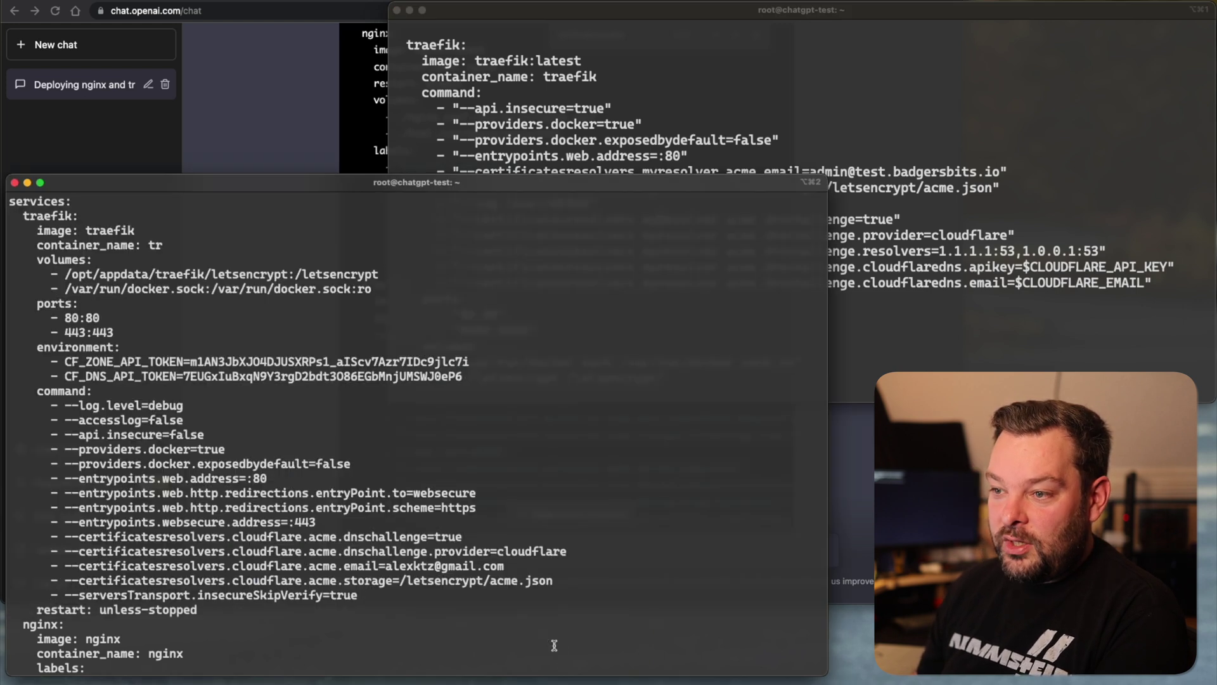
{"action": "double_click", "coordinate": [367, 536]}
{"action": "left_click", "coordinate": [1017, 244]}
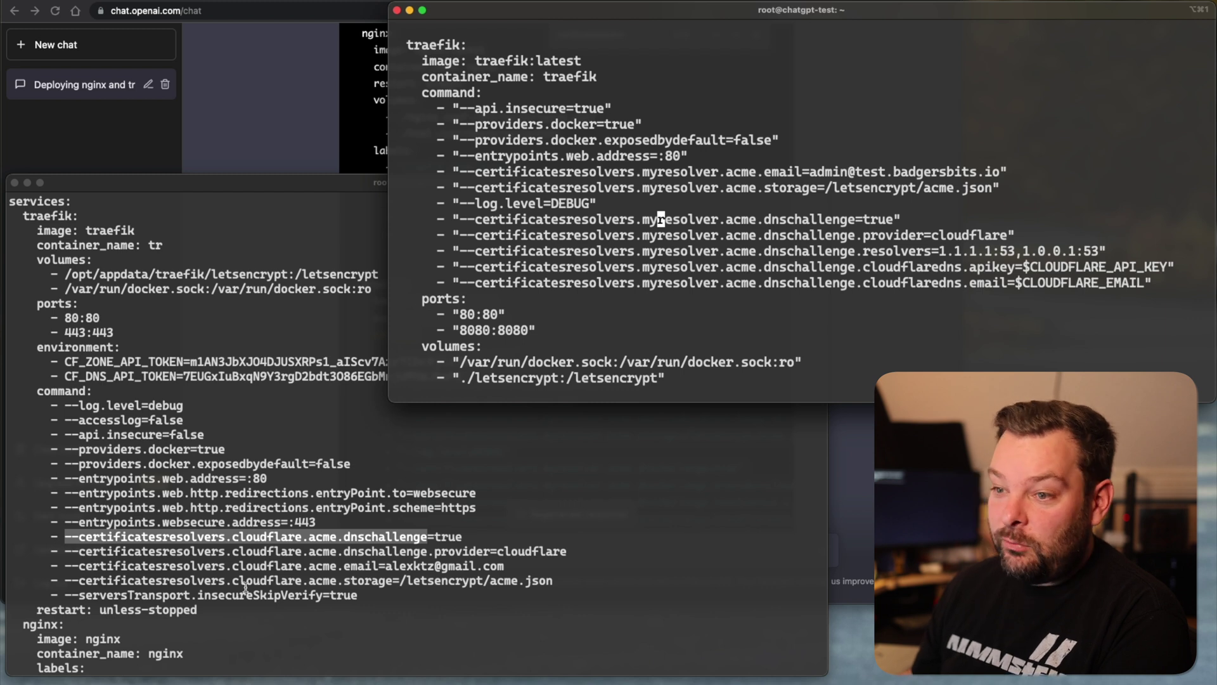
Step: Remove "dnschallenge.cloudflaredns." from the traefik flag that sets $CLOUDFLARE_EMAIL, leaving acme.email
{"action": "left_click", "coordinate": [646, 267]}
{"action": "key", "text": "w"}
{"action": "key", "text": "w"}
{"action": "key", "text": "w"}
{"action": "key", "text": "w"}
{"action": "key", "text": "w"}
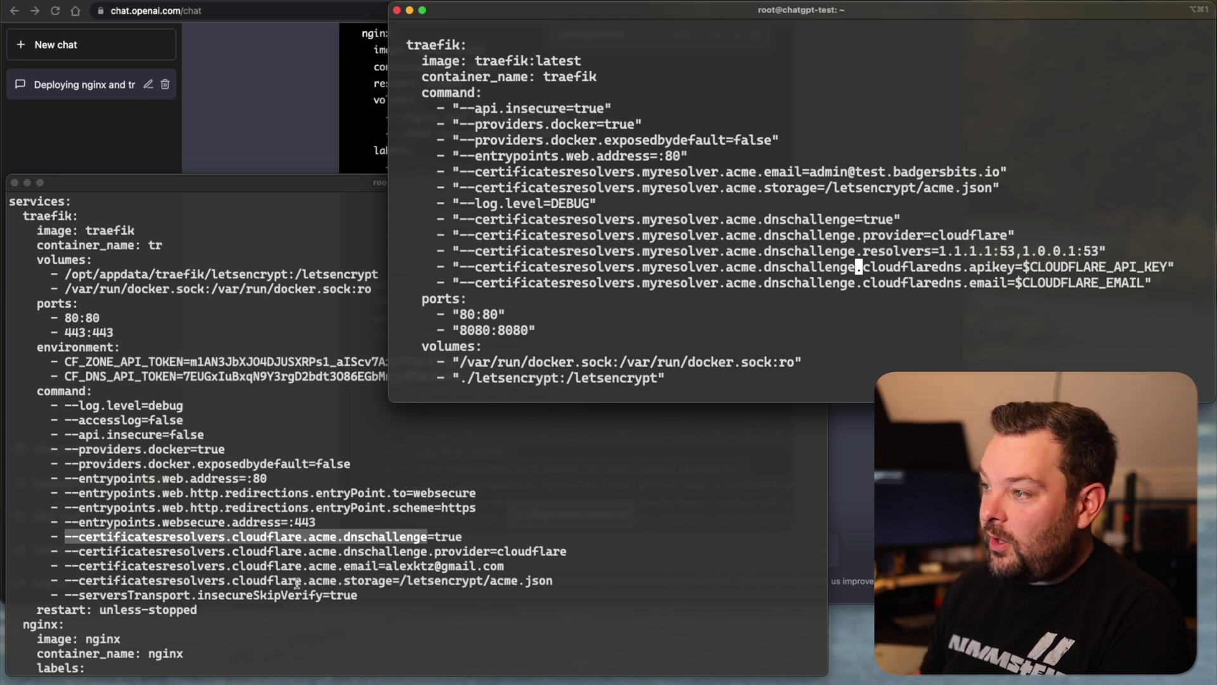
{"action": "key", "text": "j"}
{"action": "key", "text": "h"}
{"action": "key", "text": "h"}
{"action": "key", "text": "h"}
{"action": "key", "text": "h"}
{"action": "key", "text": "h"}
{"action": "key", "text": "h"}
{"action": "key", "text": "h"}
{"action": "key", "text": "h"}
{"action": "key", "text": "h"}
{"action": "key", "text": "h"}
{"action": "key", "text": "h"}
{"action": "key", "text": "h"}
{"action": "key", "text": "h"}
{"action": "key", "text": "h"}
{"action": "key", "text": "h"}
{"action": "key", "text": "h"}
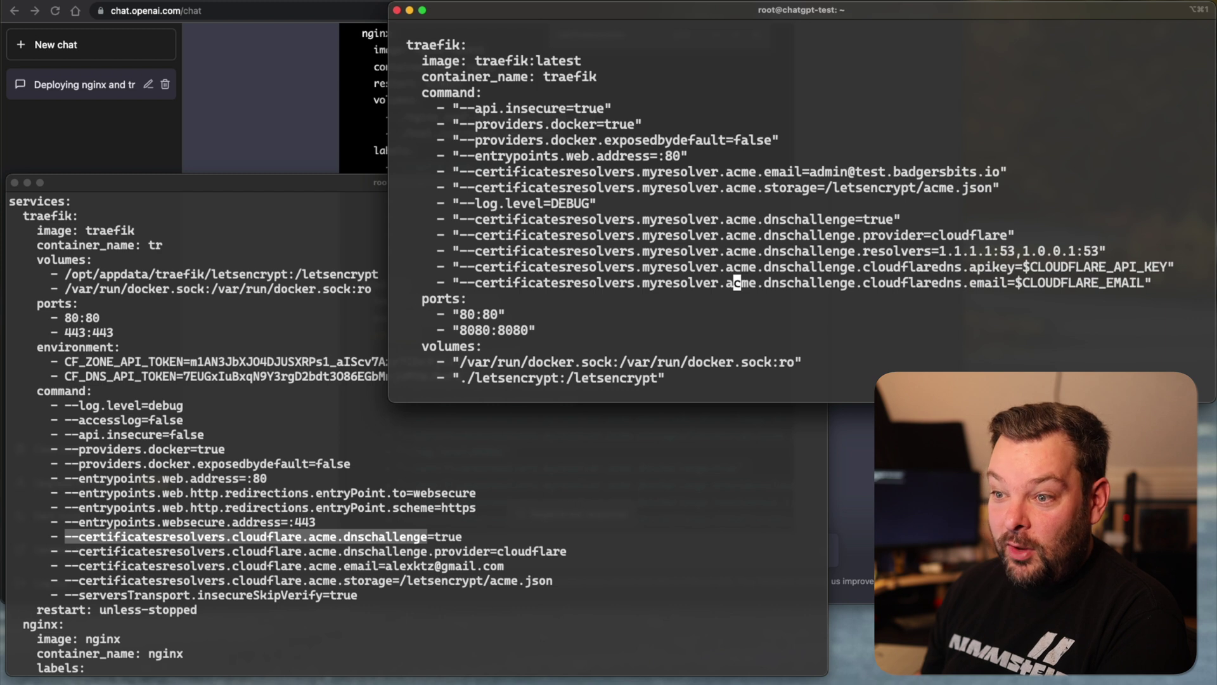
{"action": "key", "text": "l"}
{"action": "key", "text": "l"}
{"action": "key", "text": "l"}
{"action": "key", "text": "l"}
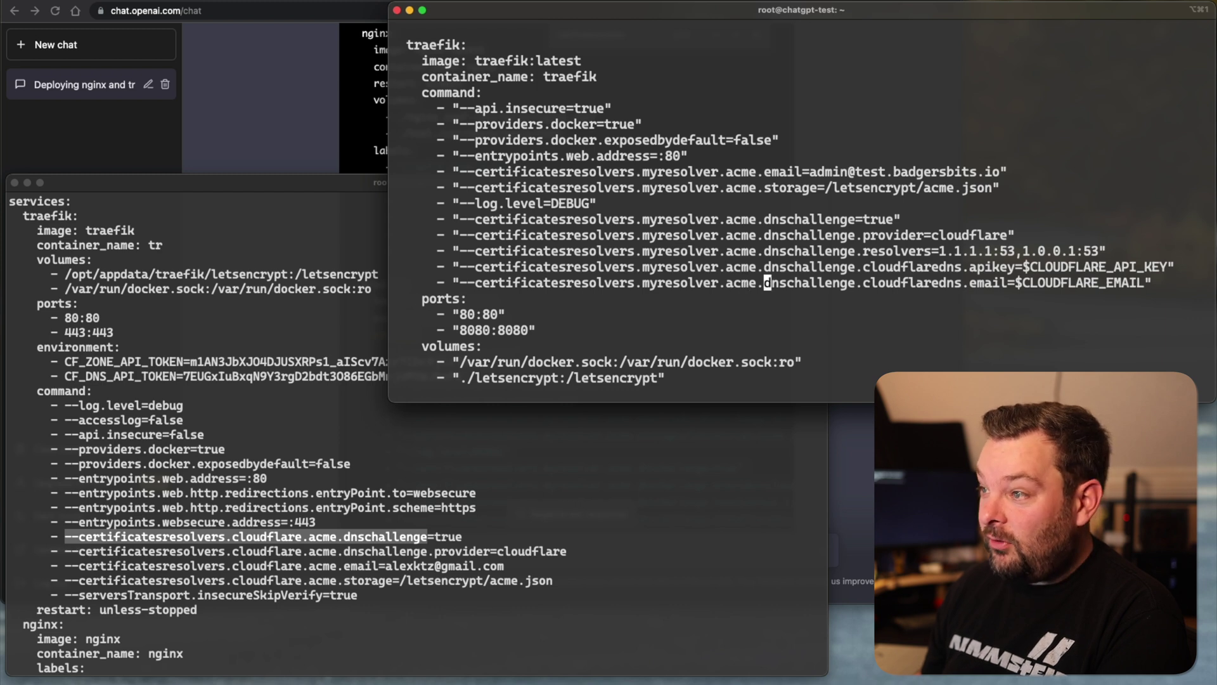
{"action": "key", "text": "d"}
{"action": "key", "text": "w"}
{"action": "key", "text": "d"}
{"action": "key", "text": "w"}
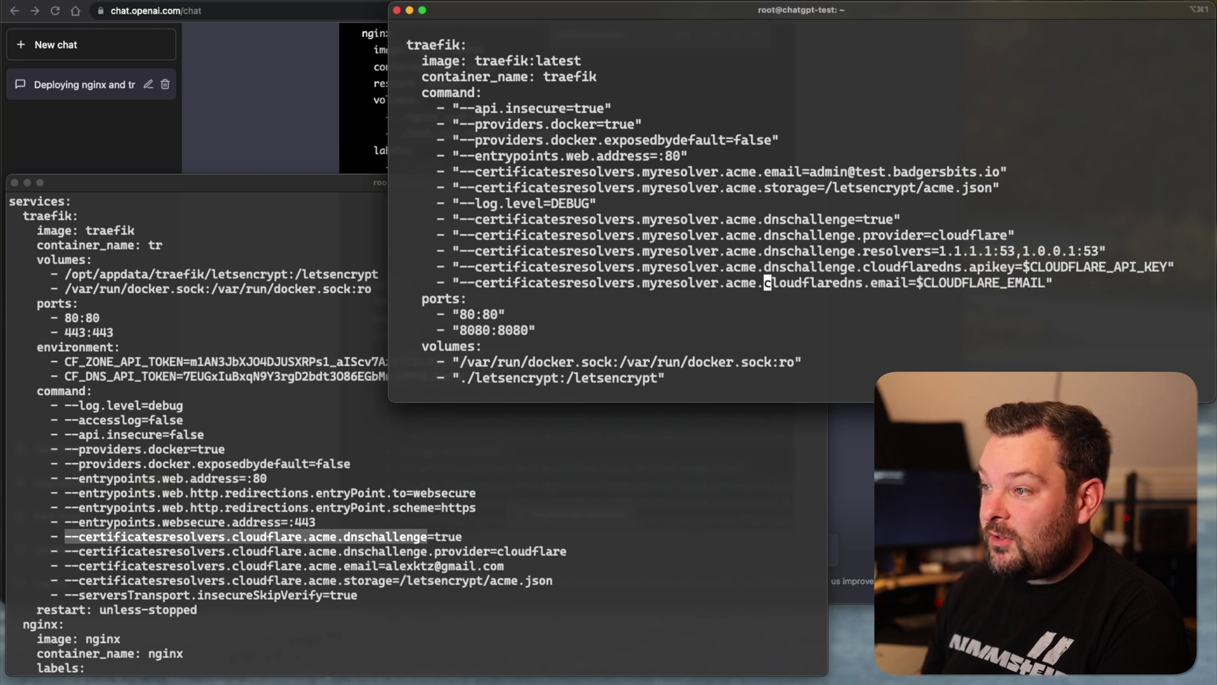
{"action": "key", "text": "d"}
{"action": "key", "text": "w"}
{"action": "key", "text": "d"}
{"action": "key", "text": "w"}
Step: Remove "dnschallenge.cloudflaredns." from the $CLOUDFLARE_API_KEY flag, leaving acme.apikey
{"action": "key", "text": "k"}
{"action": "key", "text": "d"}
{"action": "key", "text": "w"}
{"action": "key", "text": "d"}
{"action": "key", "text": "w"}
{"action": "key", "text": "d"}
{"action": "key", "text": "w"}
{"action": "key", "text": "d"}
{"action": "key", "text": "w"}
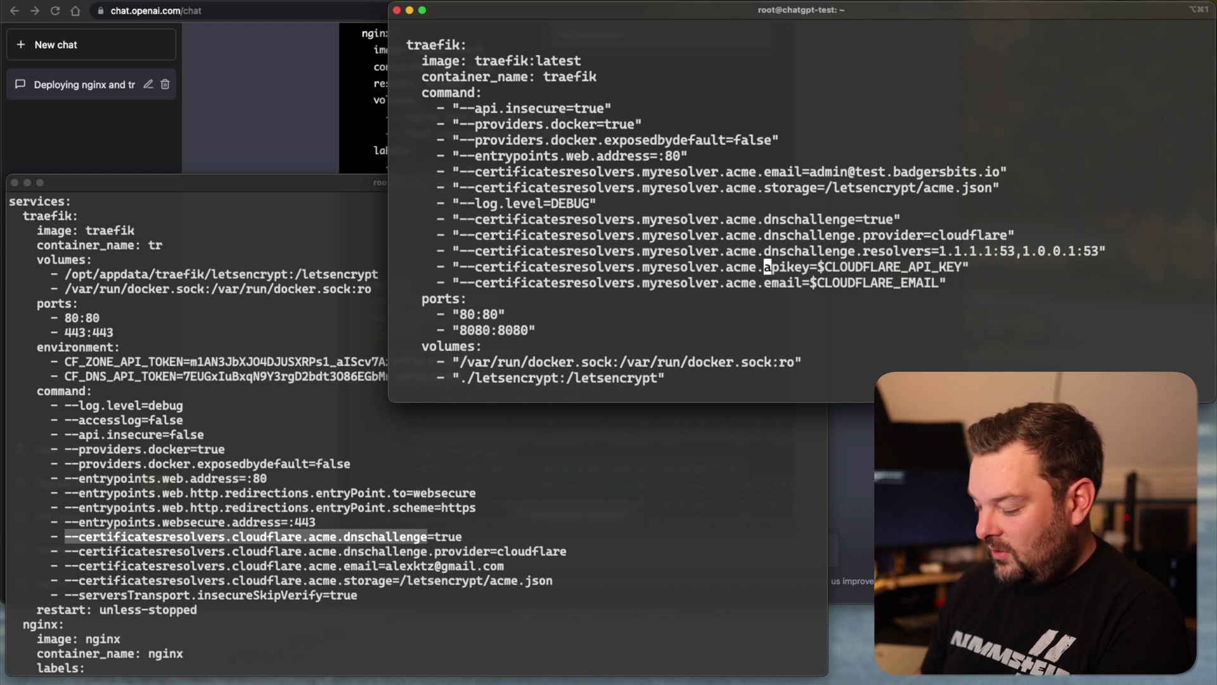
Step: Save docker-compose.yml, exit vi, and bring the stack up with docker-compose up
{"action": "type", "text": ":wq"}
{"action": "key", "text": "Return"}
{"action": "key", "text": "Up"}
{"action": "key", "text": "Up"}
{"action": "key", "text": "Return"}
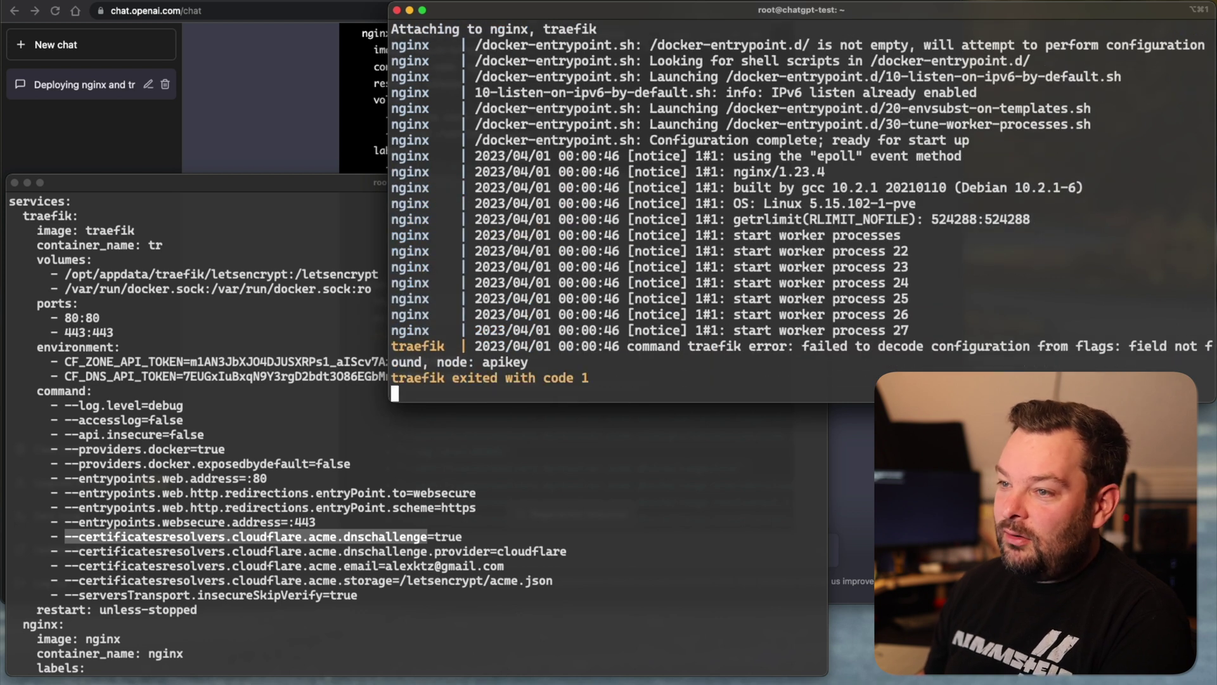
Step: Stop the containers, run docker-compose up again to recheck the traefik log, and stop it
{"action": "key", "text": "ctrl+c"}
{"action": "key", "text": "Up"}
{"action": "key", "text": "Up"}
{"action": "key", "text": "Return"}
{"action": "scroll", "coordinate": [798, 190], "scroll_direction": "down", "scroll_amount": 5}
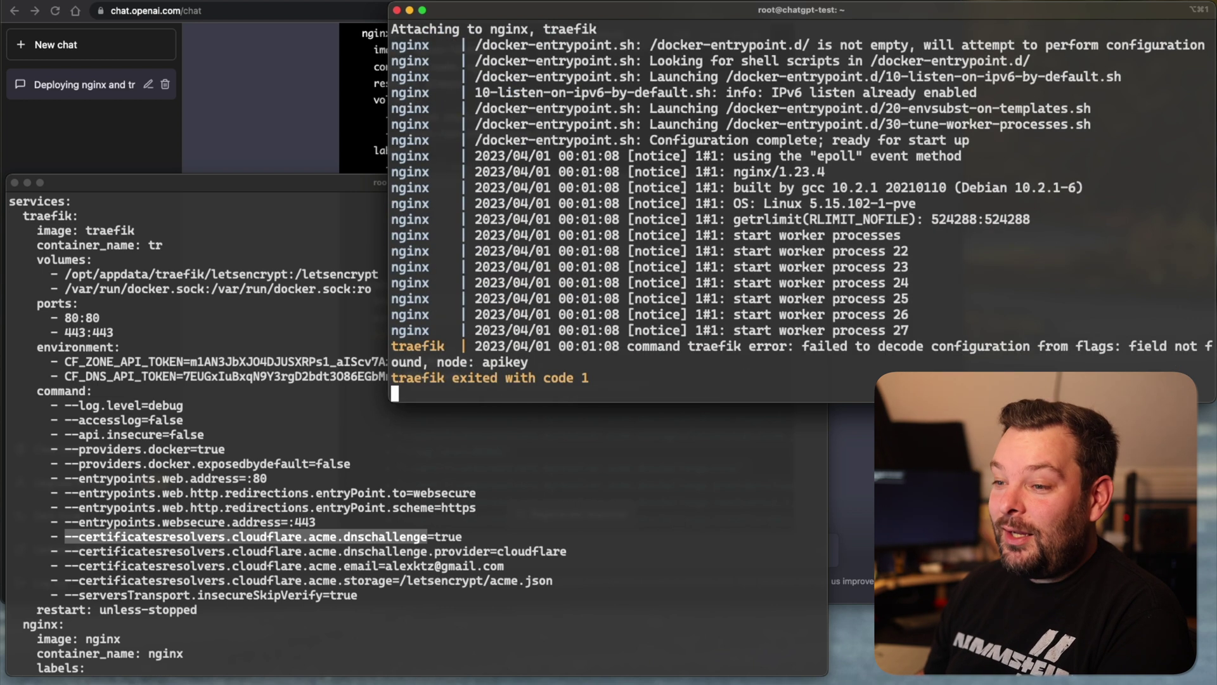
{"action": "key", "text": "ctrl+c"}
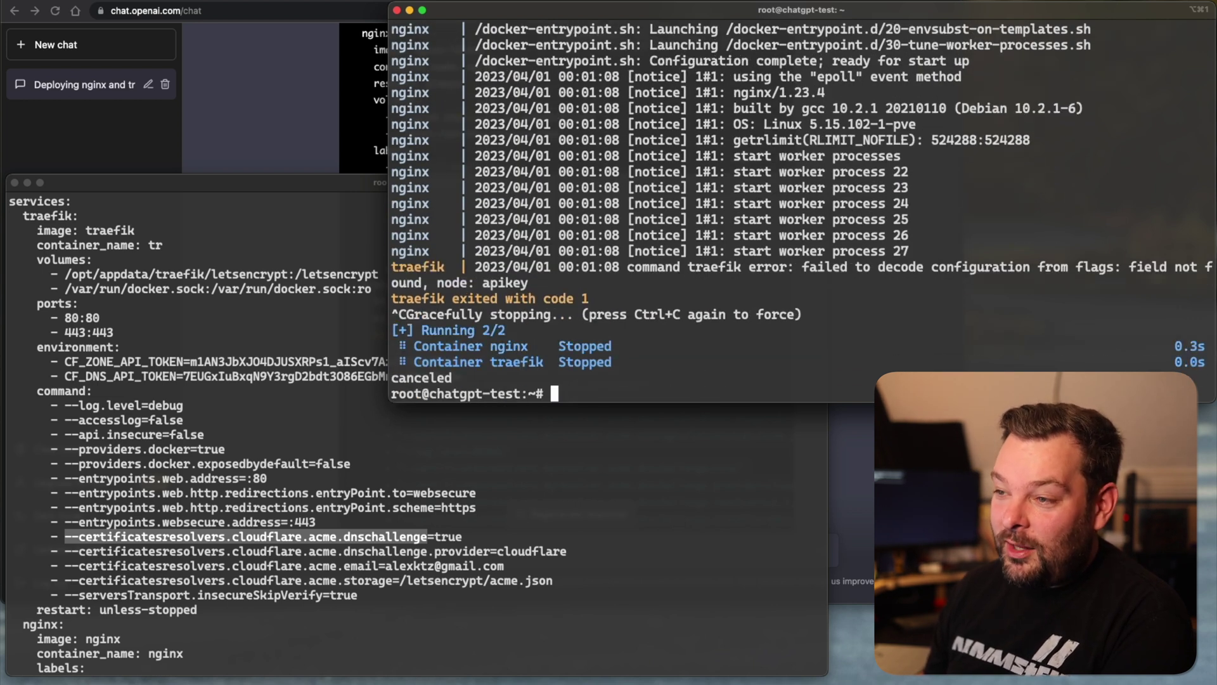
Step: Reopen docker-compose.yml in vi, delete the acme.apikey line from the traefik command list, and save the file
{"action": "key", "text": "Up"}
{"action": "key", "text": "Up"}
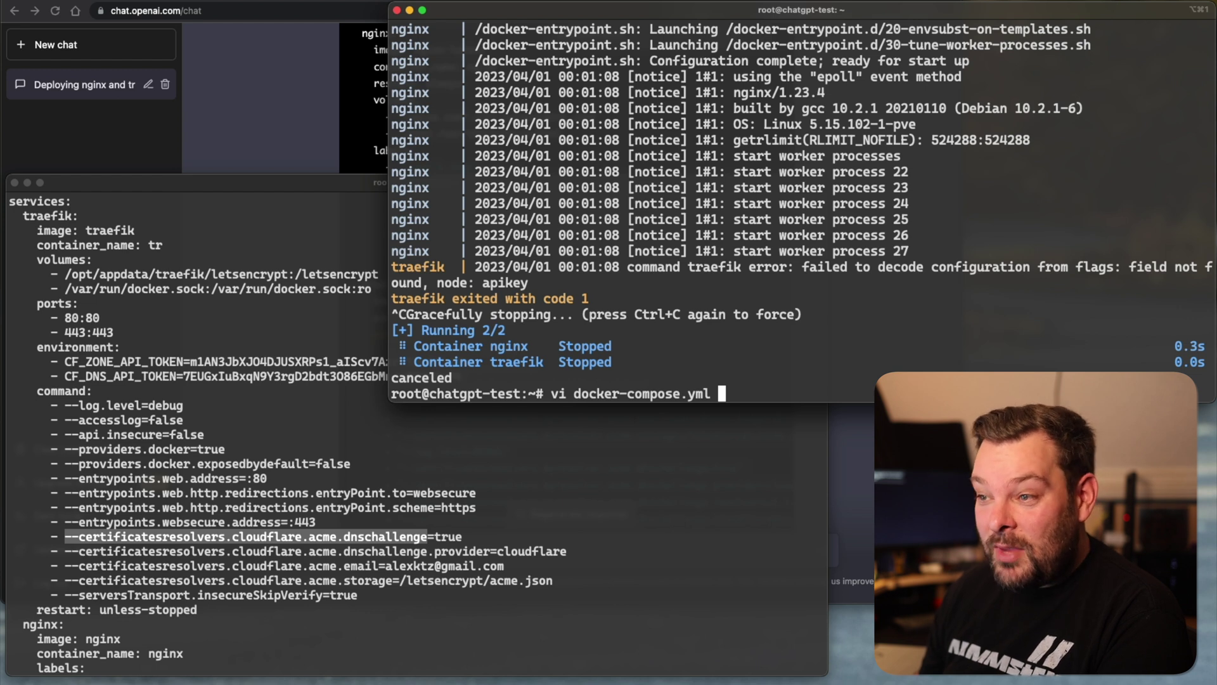
{"action": "key", "text": "Return"}
{"action": "key", "text": "Down"}
{"action": "key", "text": "Down"}
{"action": "key", "text": "Down"}
{"action": "key", "text": "Down"}
{"action": "key", "text": "Down"}
{"action": "key", "text": "Down"}
{"action": "key", "text": "Down"}
{"action": "key", "text": "Down"}
{"action": "key", "text": "Down"}
{"action": "key", "text": "Down"}
{"action": "key", "text": "Down"}
{"action": "key", "text": "Down"}
{"action": "key", "text": "Down"}
{"action": "key", "text": "Down"}
{"action": "key", "text": "Down"}
{"action": "key", "text": "Down"}
{"action": "key", "text": "Down"}
{"action": "key", "text": "Down"}
{"action": "key", "text": "Down"}
{"action": "key", "text": "Down"}
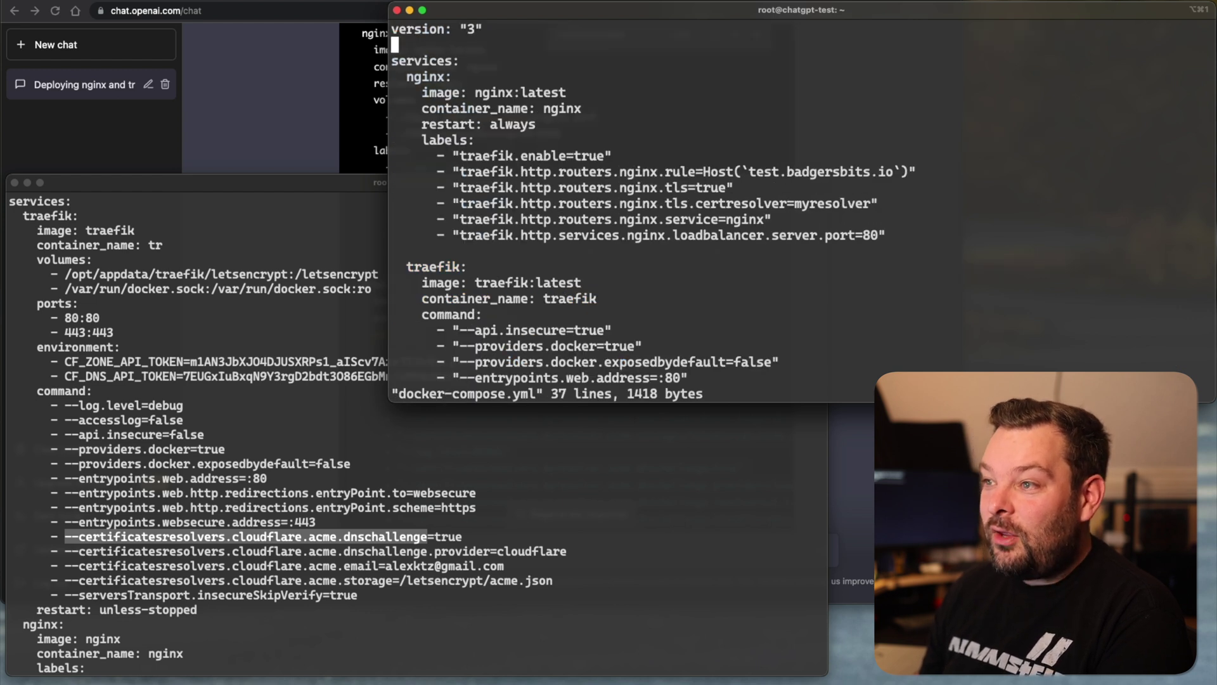
{"action": "key", "text": "Up"}
{"action": "key", "text": "Up"}
{"action": "key", "text": "Up"}
{"action": "key", "text": "Up"}
{"action": "key", "text": "Up"}
{"action": "key", "text": "Up"}
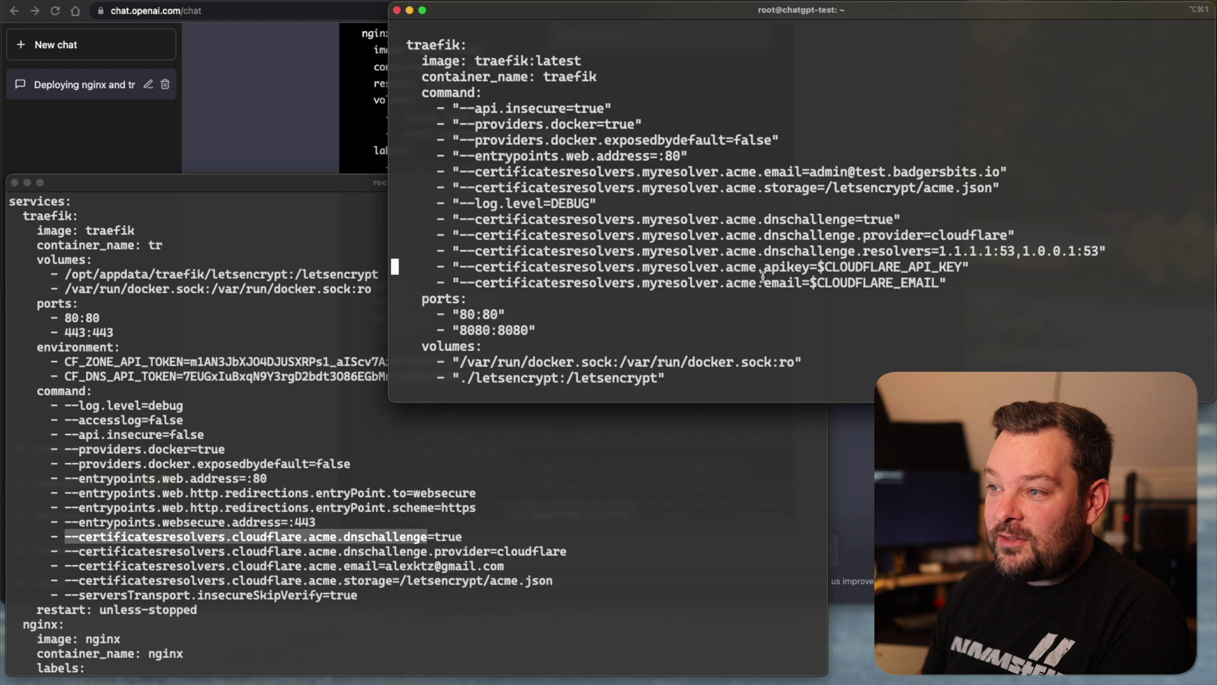
{"action": "key", "text": "d"}
{"action": "key", "text": "d"}
{"action": "type", "text": ":wq"}
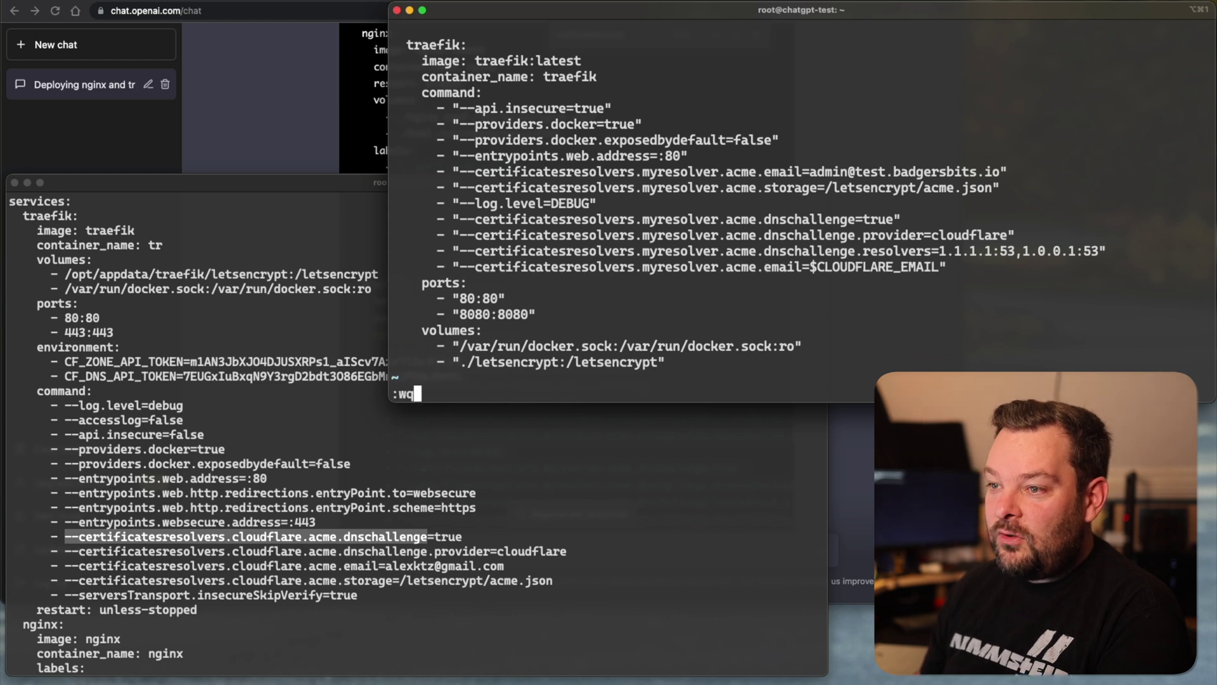
{"action": "key", "text": "Return"}
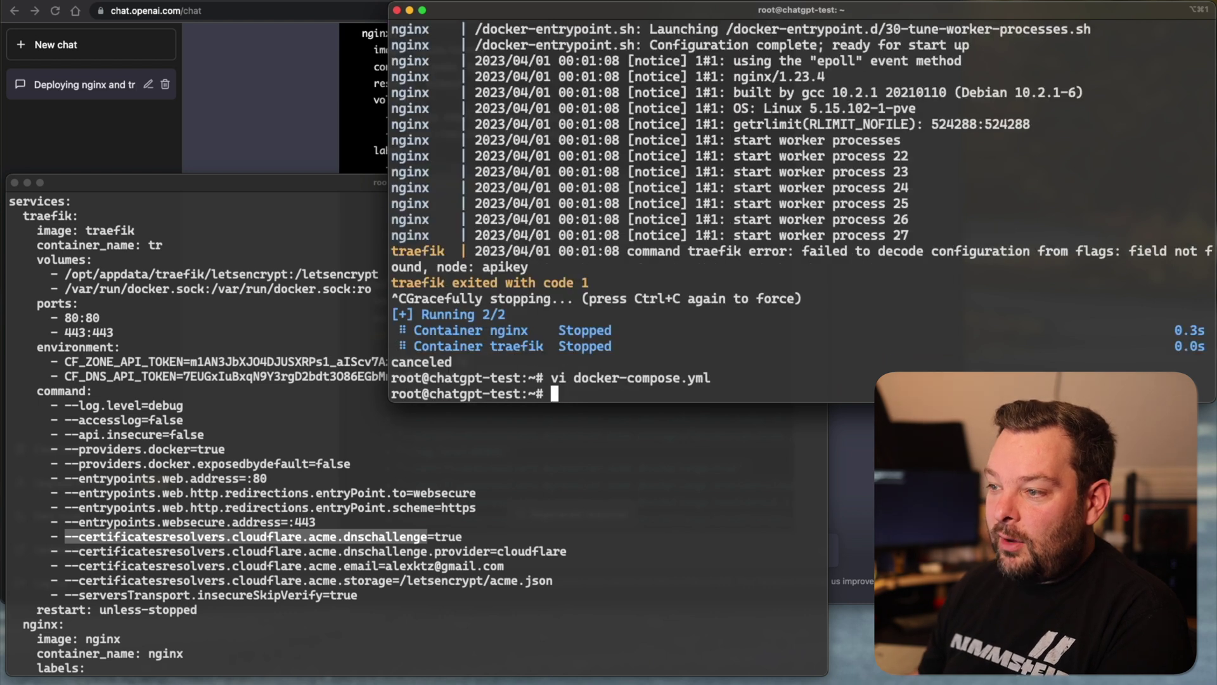
Step: In the ChatGPT conversation, ask "please include an environment variable to set the cloudflare_api_key token for traefik"
{"action": "left_click", "coordinate": [866, 460]}
{"action": "left_click", "coordinate": [671, 555]}
{"action": "type", "text": "please include an e"}
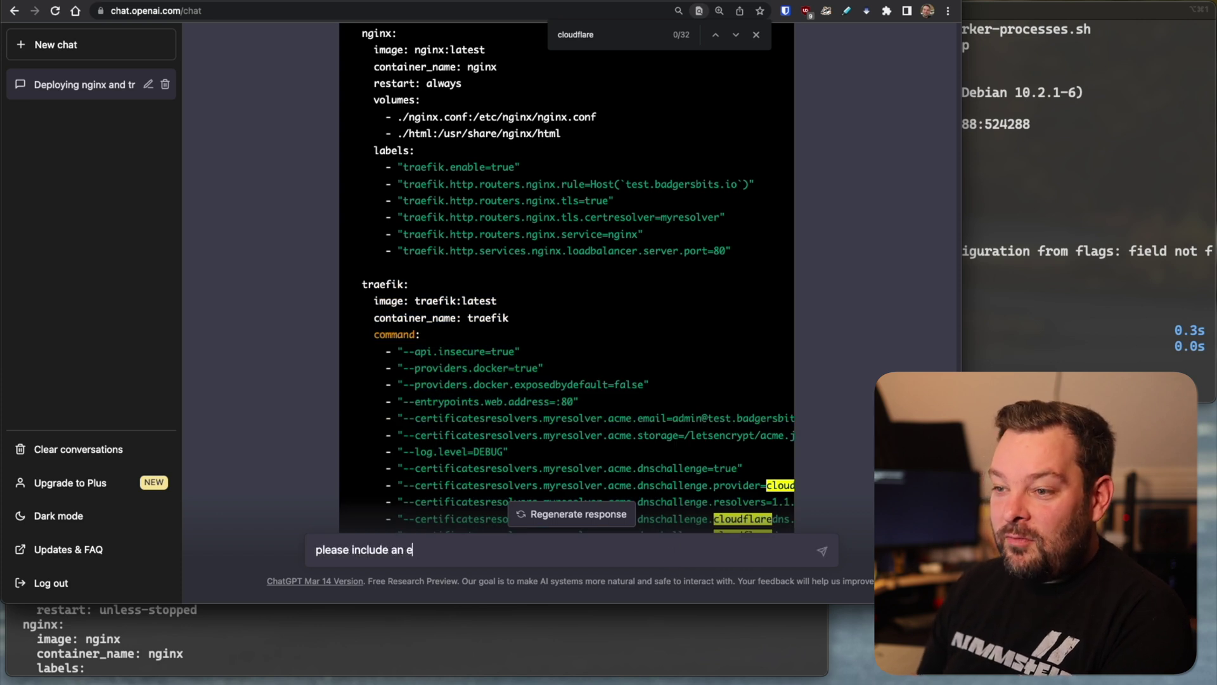
{"action": "type", "text": "nvironment variable to s"}
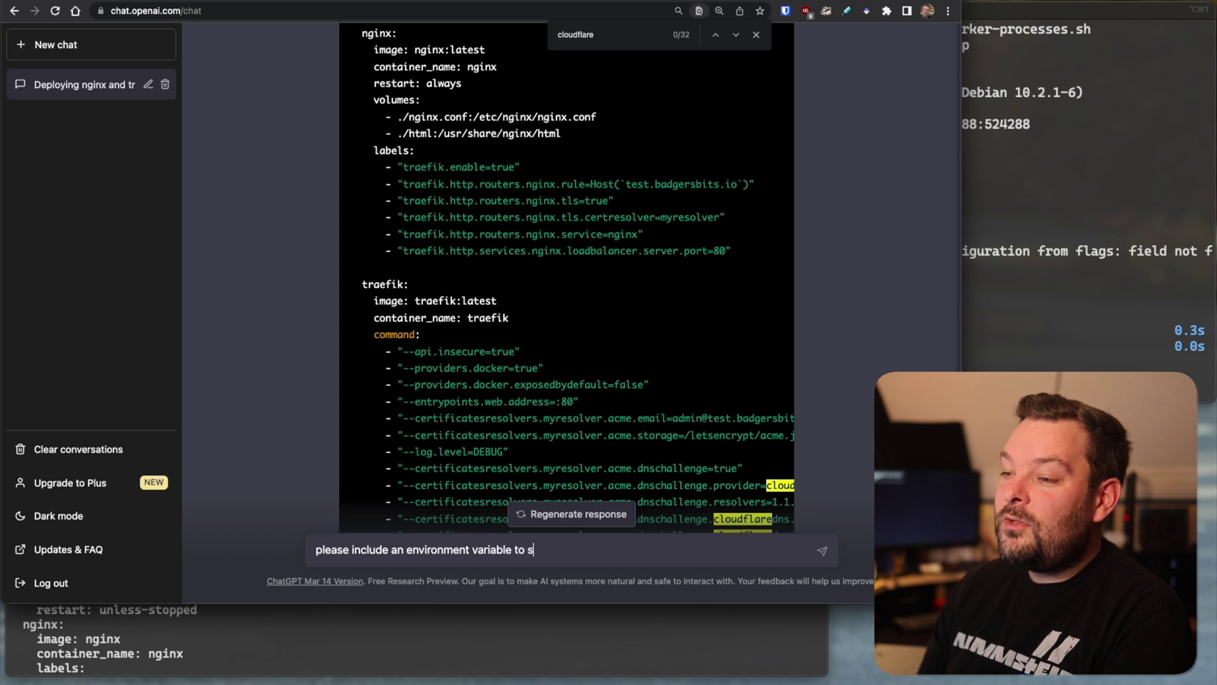
{"action": "type", "text": "et the cloudf"}
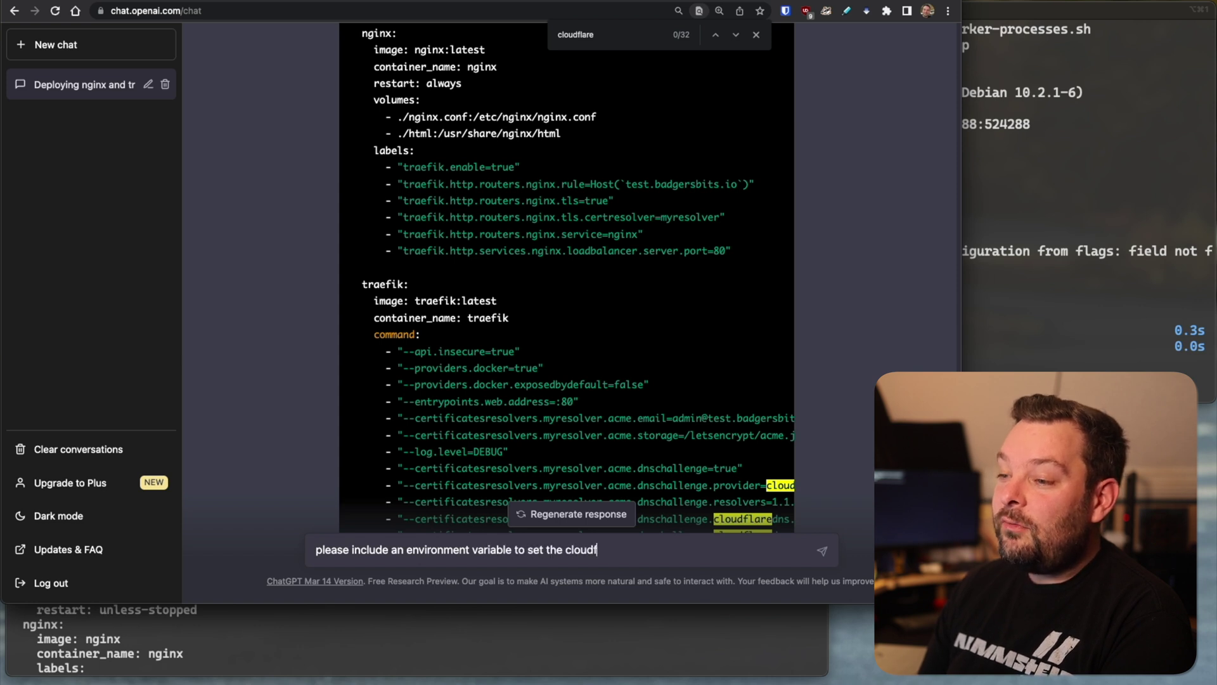
{"action": "type", "text": "lare_api_key "}
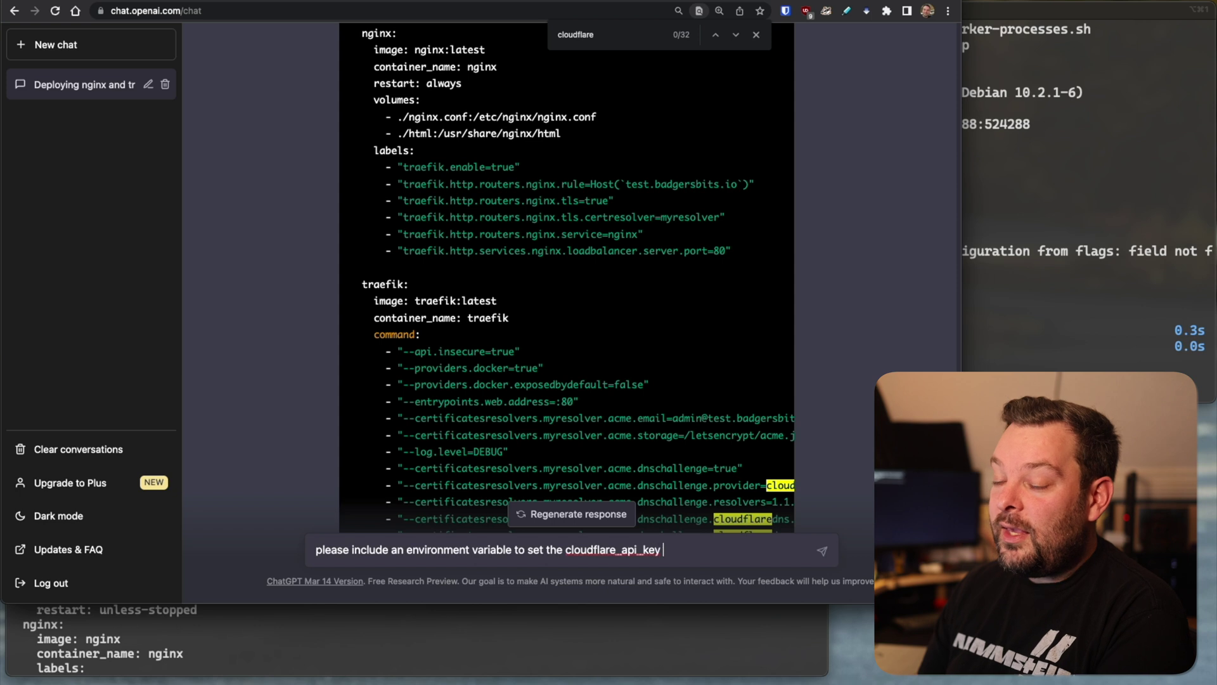
{"action": "type", "text": "token"}
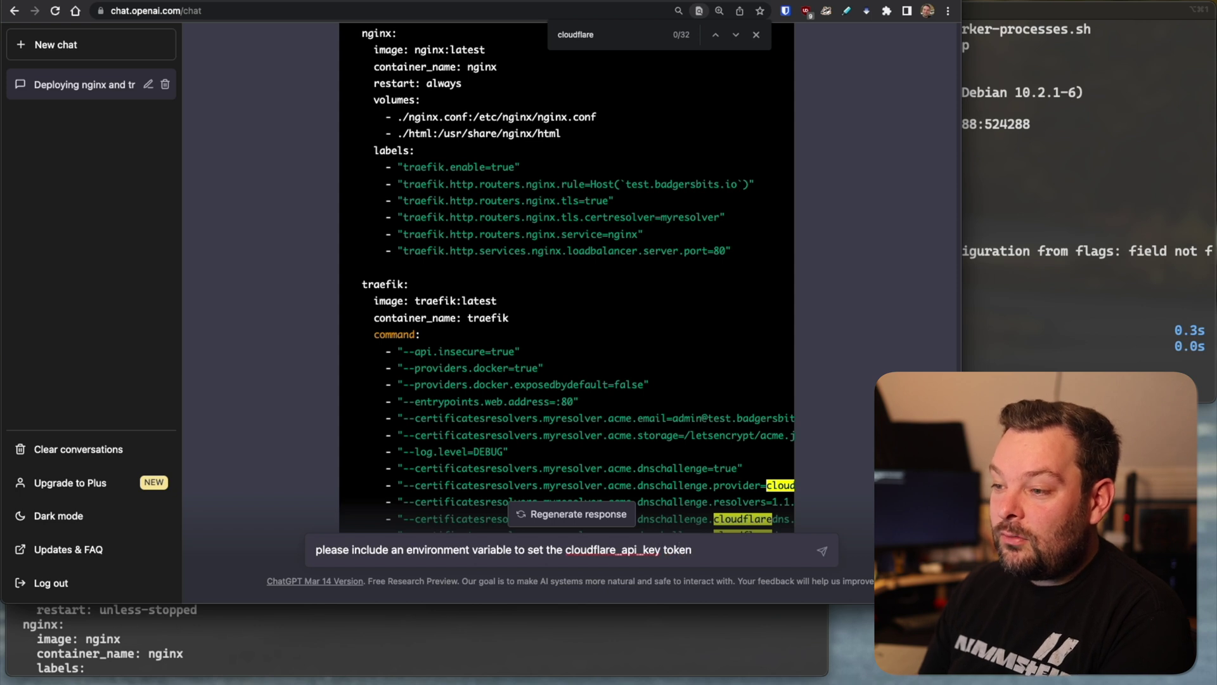
{"action": "type", "text": " for traefik"}
{"action": "key", "text": "Return"}
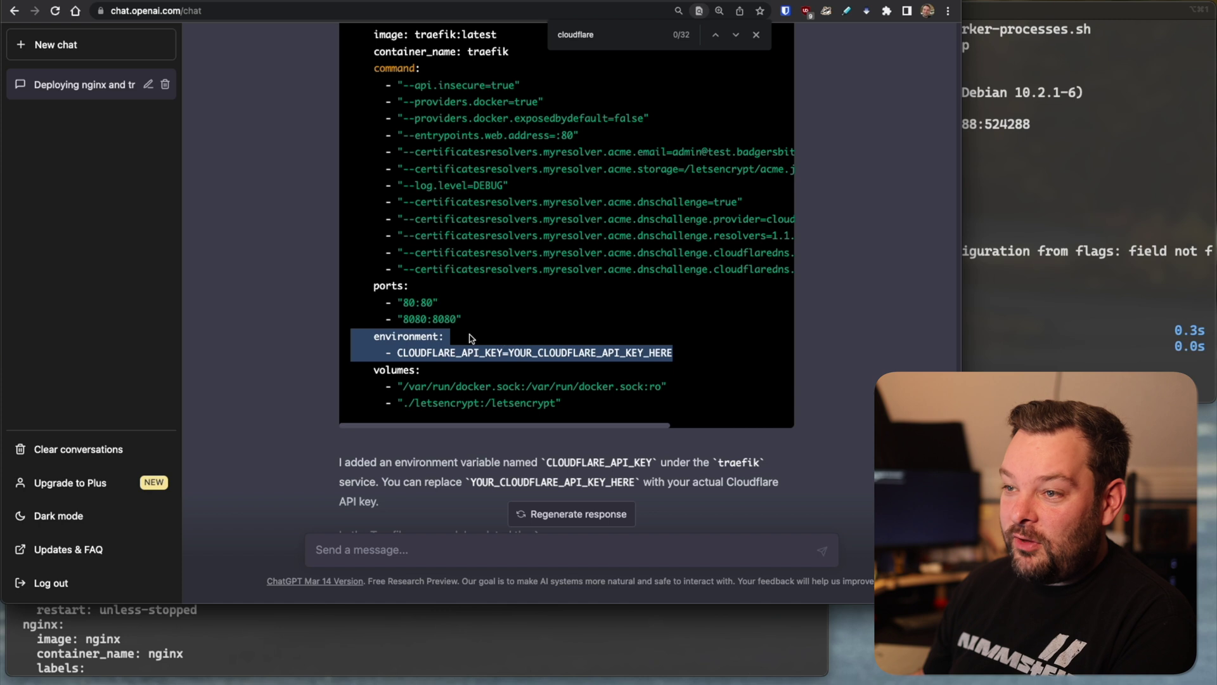
Step: Paste ChatGPT's environment block with the CLOUDFLARE_API_KEY placeholder below the traefik ports in docker-compose.yml
{"action": "scroll", "coordinate": [470, 338], "scroll_direction": "down", "scroll_amount": 1}
{"action": "left_click", "coordinate": [998, 342]}
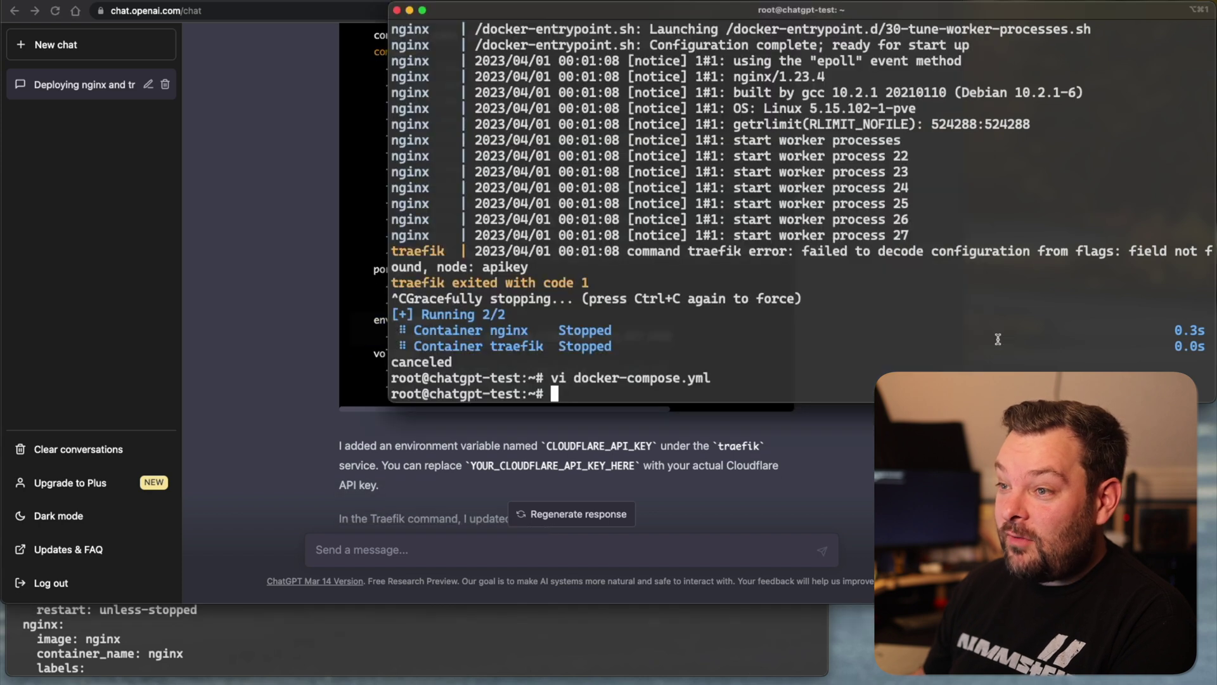
{"action": "key", "text": "Up"}
{"action": "key", "text": "Return"}
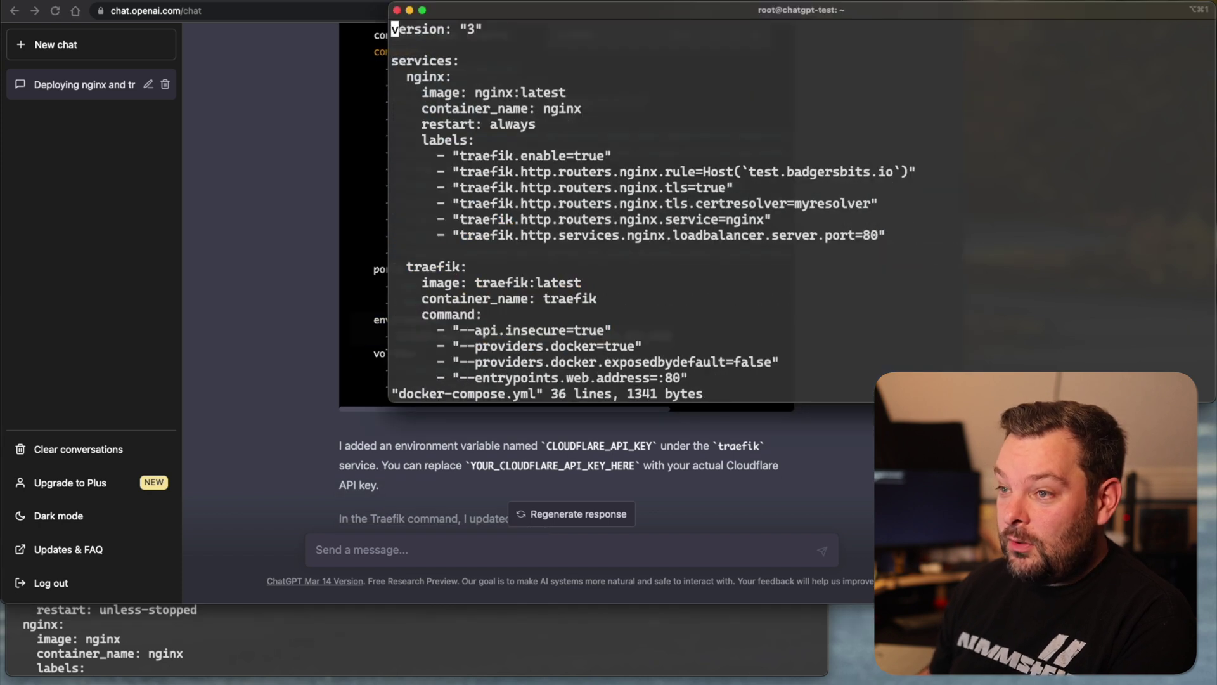
{"action": "key", "text": "shift+g"}
{"action": "key", "text": "Up"}
{"action": "key", "text": "Up"}
{"action": "key", "text": "Up"}
{"action": "key", "text": "p"}
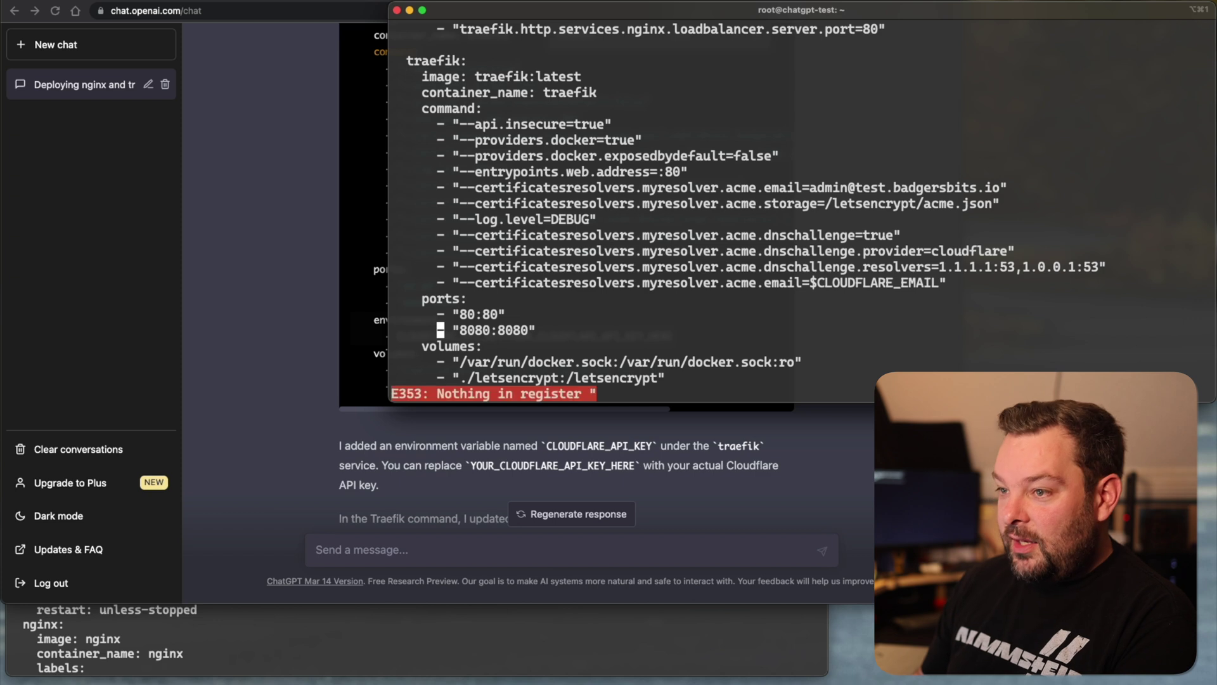
{"action": "key", "text": "o"}
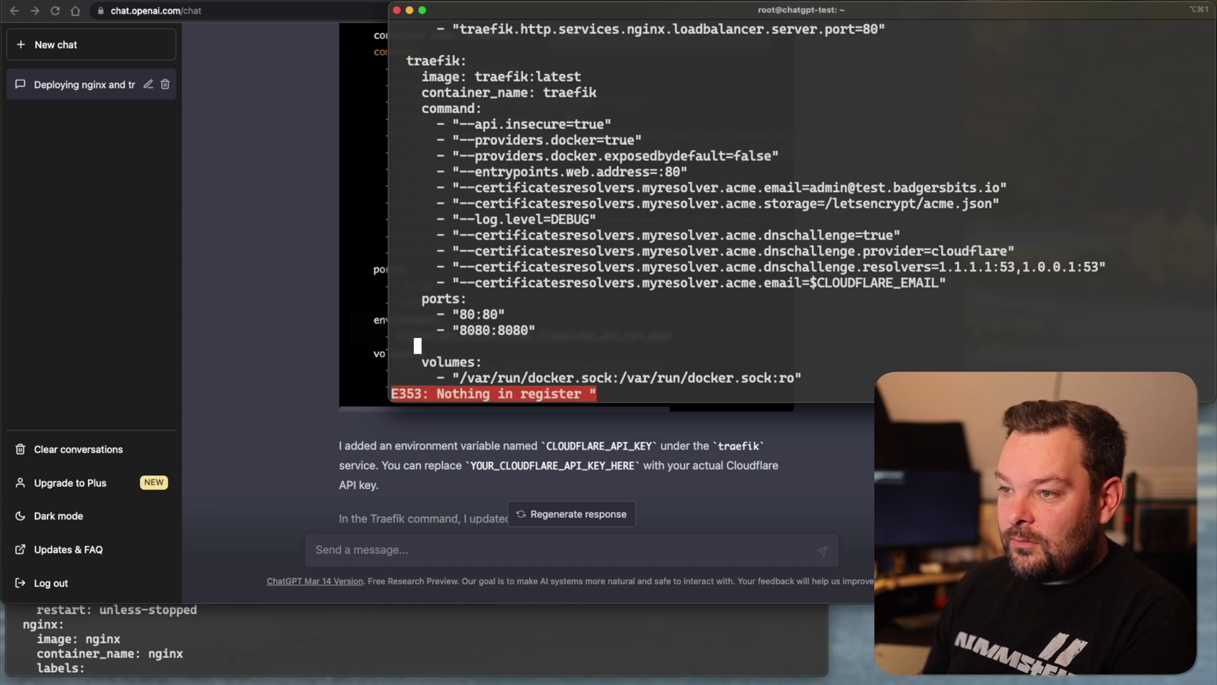
{"action": "key", "text": "super+v"}
{"action": "key", "text": "Escape"}
{"action": "key", "text": "Up"}
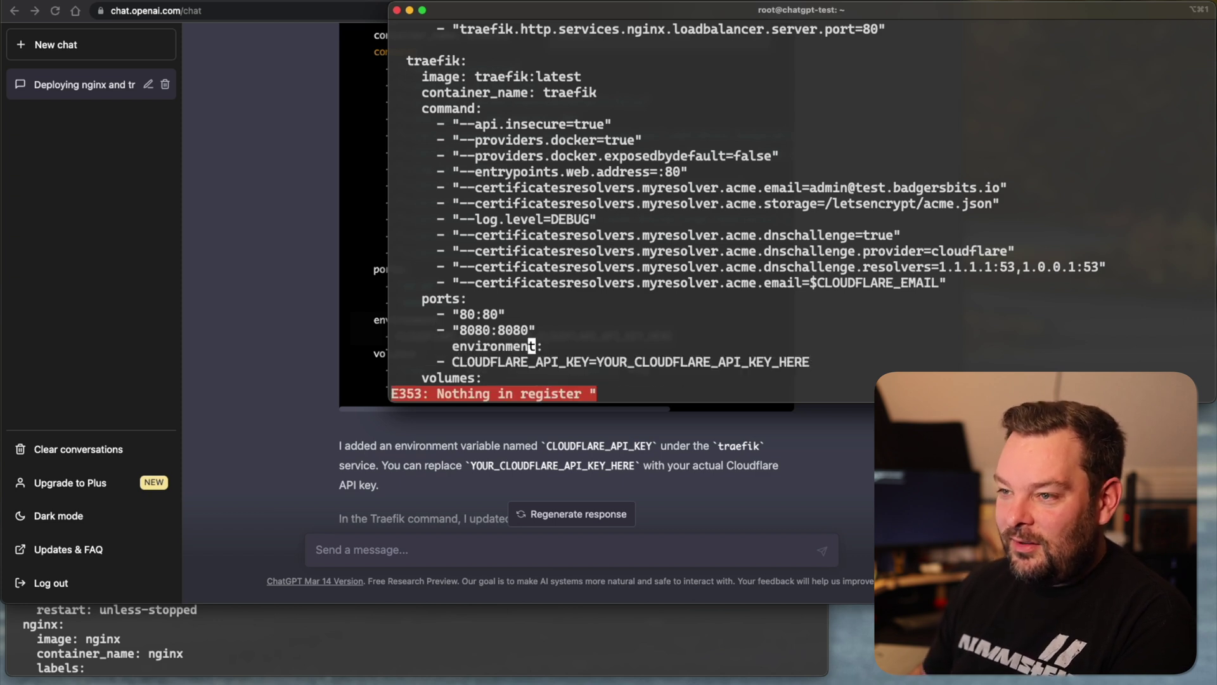
Step: Remove four extra leading spaces from the environment line to align it with ports, and save the file
{"action": "key", "text": "Left"}
{"action": "key", "text": "Left"}
{"action": "key", "text": "Left"}
{"action": "key", "text": "Left"}
{"action": "key", "text": "Left"}
{"action": "key", "text": "Left"}
{"action": "key", "text": "Left"}
{"action": "key", "text": "Left"}
{"action": "key", "text": "Left"}
{"action": "key", "text": "Left"}
{"action": "key", "text": "Left"}
{"action": "key", "text": "Left"}
{"action": "key", "text": "Left"}
{"action": "key", "text": "Left"}
{"action": "key", "text": "Left"}
{"action": "key", "text": "Left"}
{"action": "key", "text": "x"}
{"action": "key", "text": "x"}
{"action": "key", "text": "x"}
{"action": "key", "text": "x"}
{"action": "type", "text": ":wq"}
{"action": "key", "text": "Return"}
Step: Bring the stack up with docker-compose up to test the traefik certificate request, and stop the containers
{"action": "key", "text": "Up"}
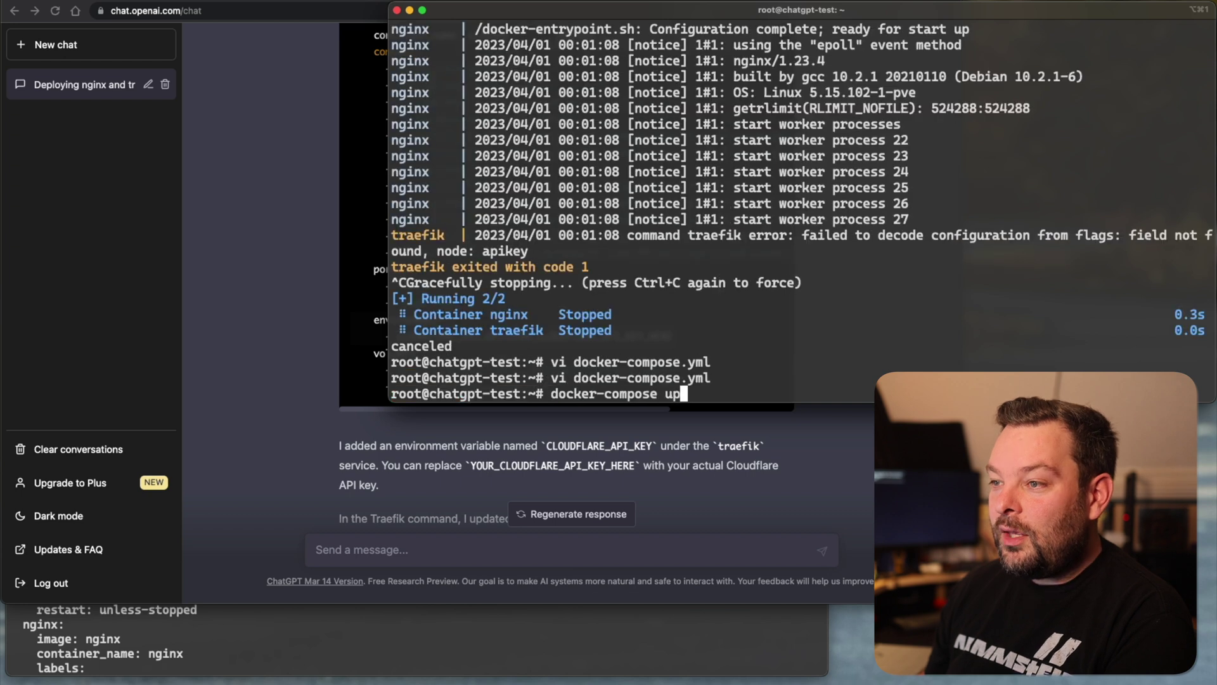
{"action": "key", "text": "Return"}
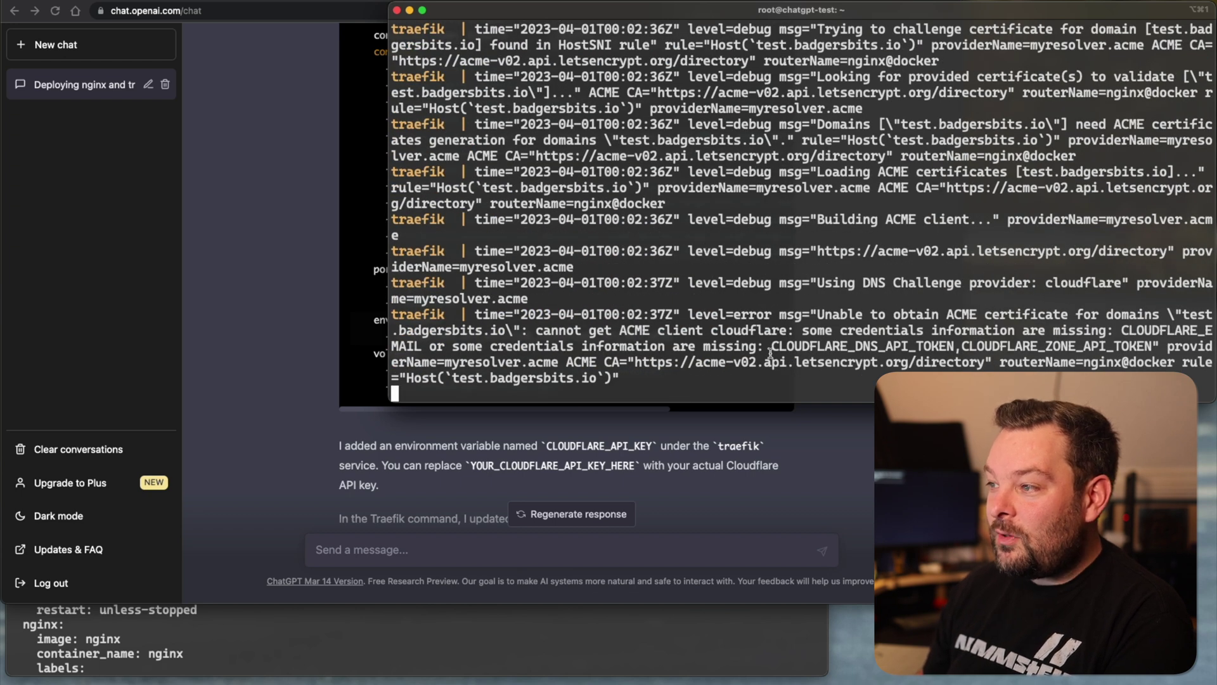
{"action": "key", "text": "ctrl+c"}
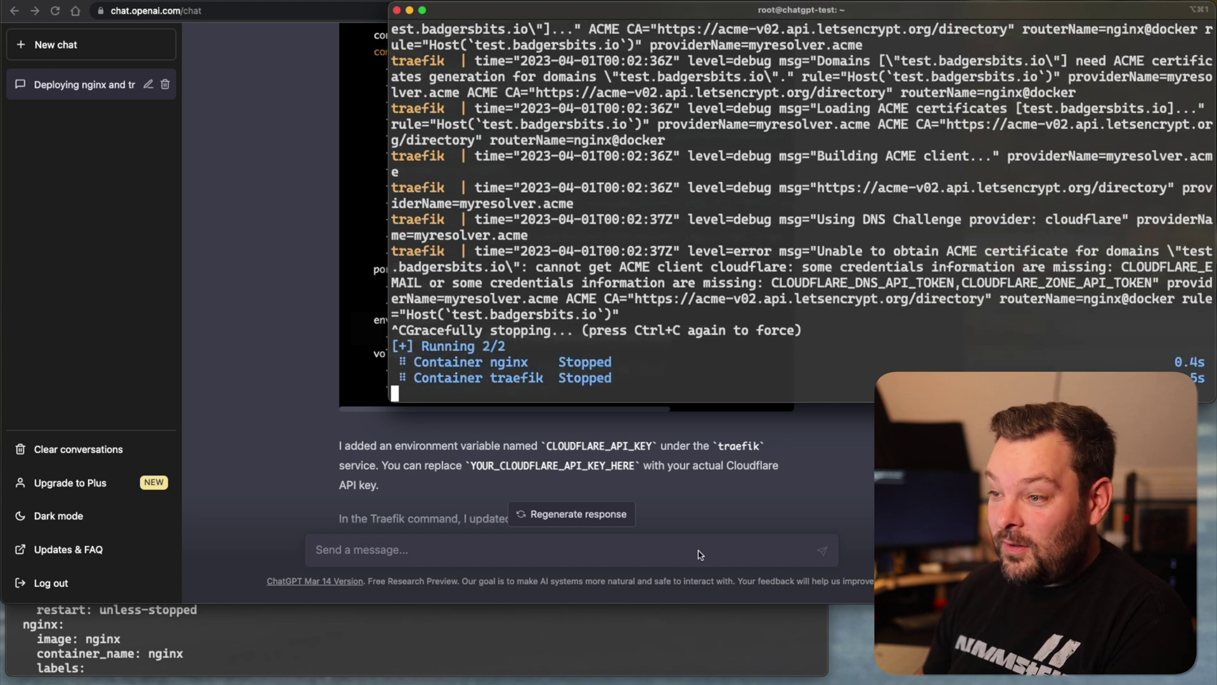
Step: In the ChatGPT conversation, begin a new message with "also specify CLOUDFLARE_EMAIL"
{"action": "left_click", "coordinate": [674, 551]}
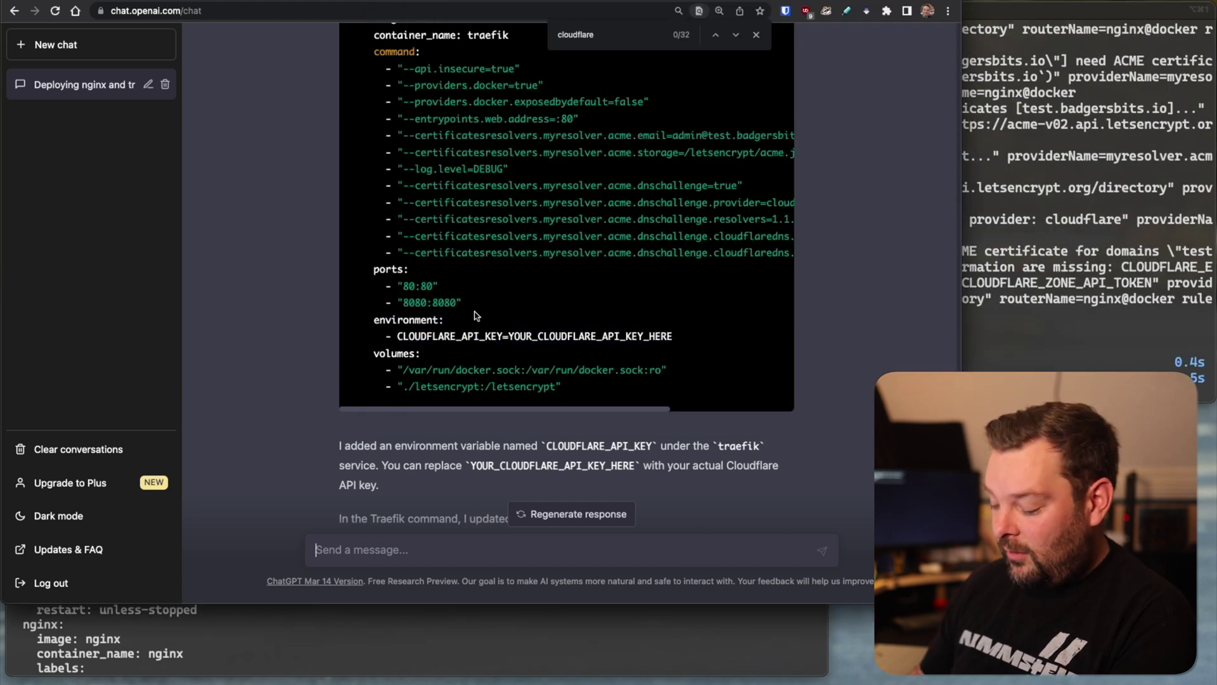
{"action": "type", "text": "also s"}
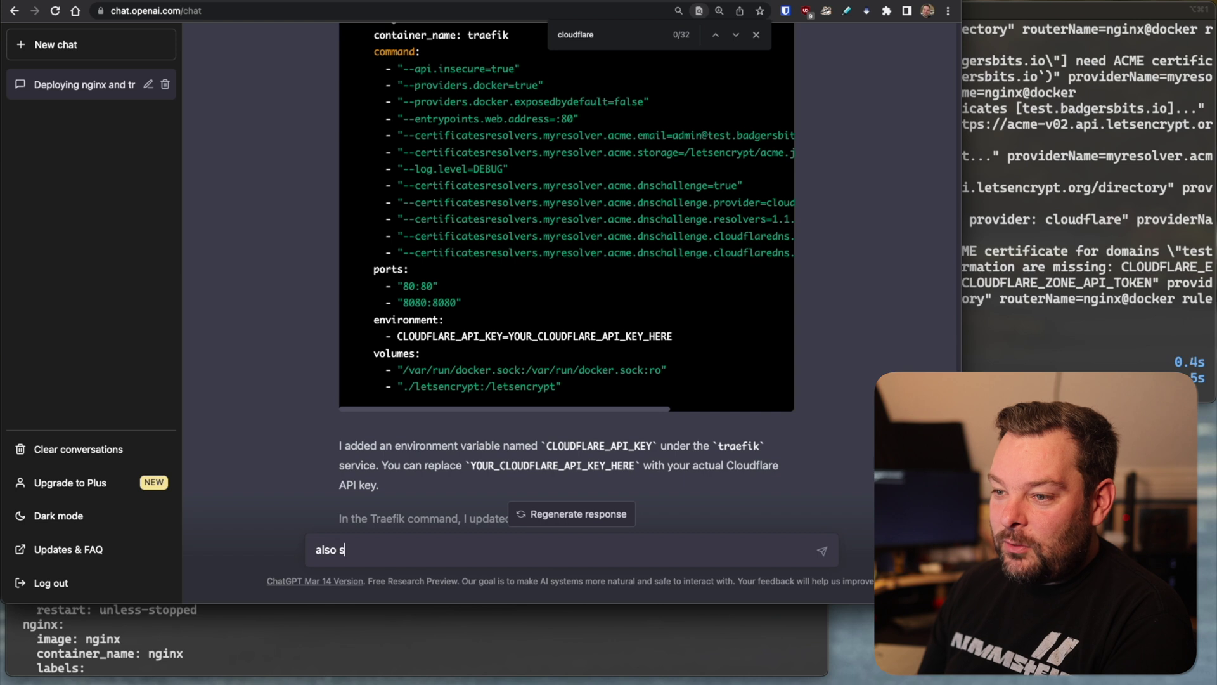
{"action": "type", "text": "pecify CLOUD"}
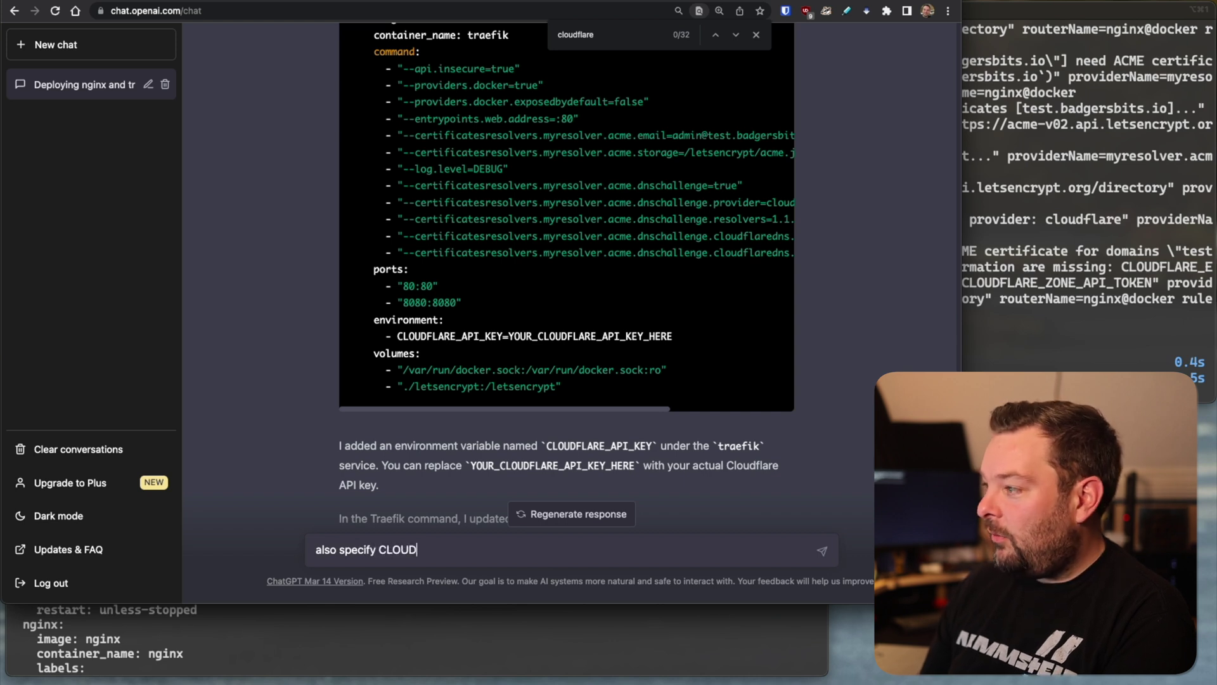
{"action": "type", "text": "FLARE_EMAIL"}
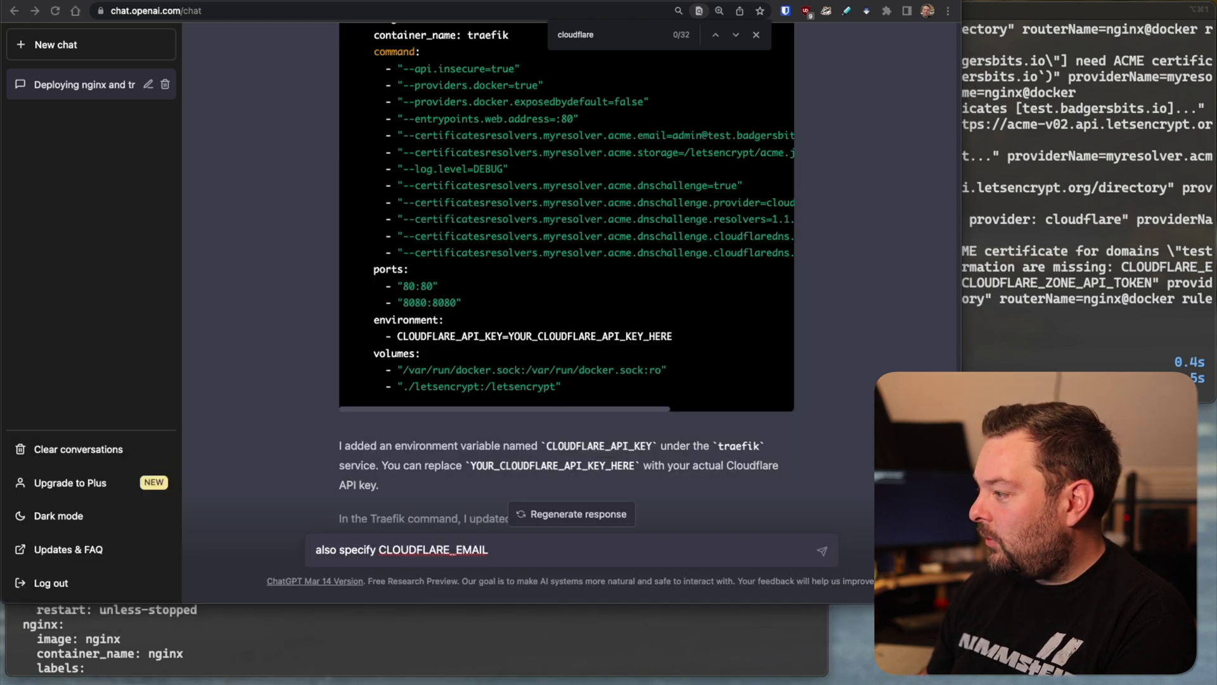
Step: Check the credential variable names in the example command on the LEGO documentation page for Cloudflare
{"action": "key", "text": "super+Tab"}
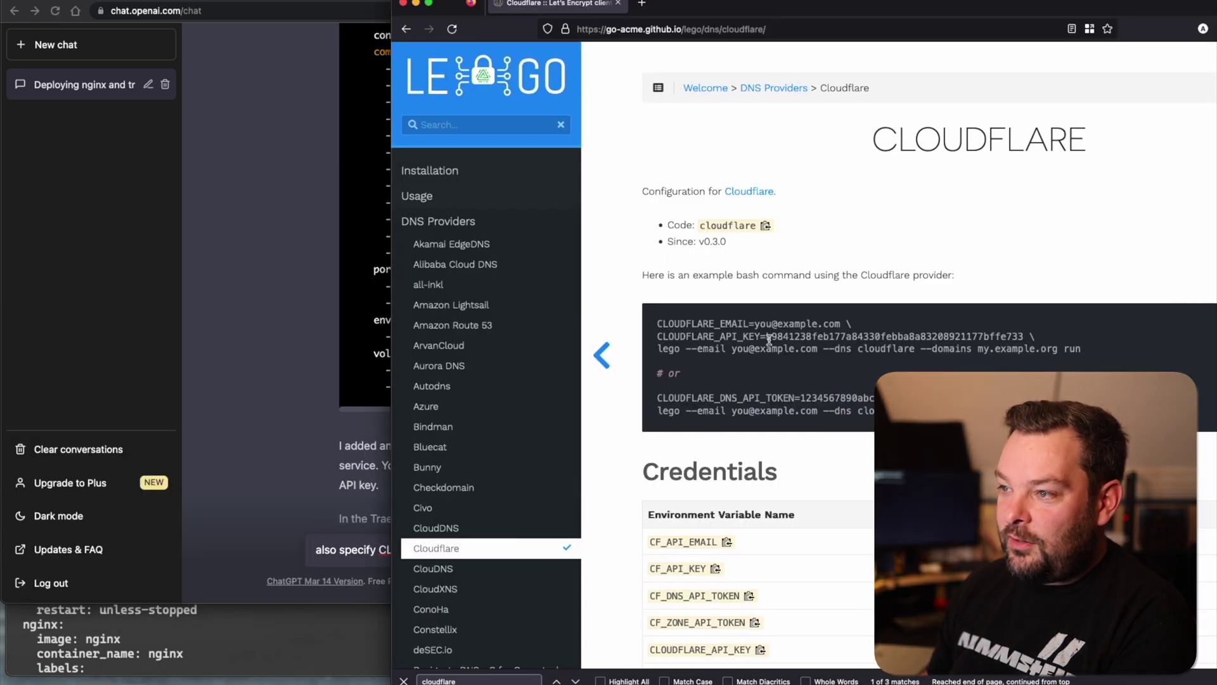
{"action": "left_click_drag", "start_coordinate": [759, 338], "coordinate": [654, 338]}
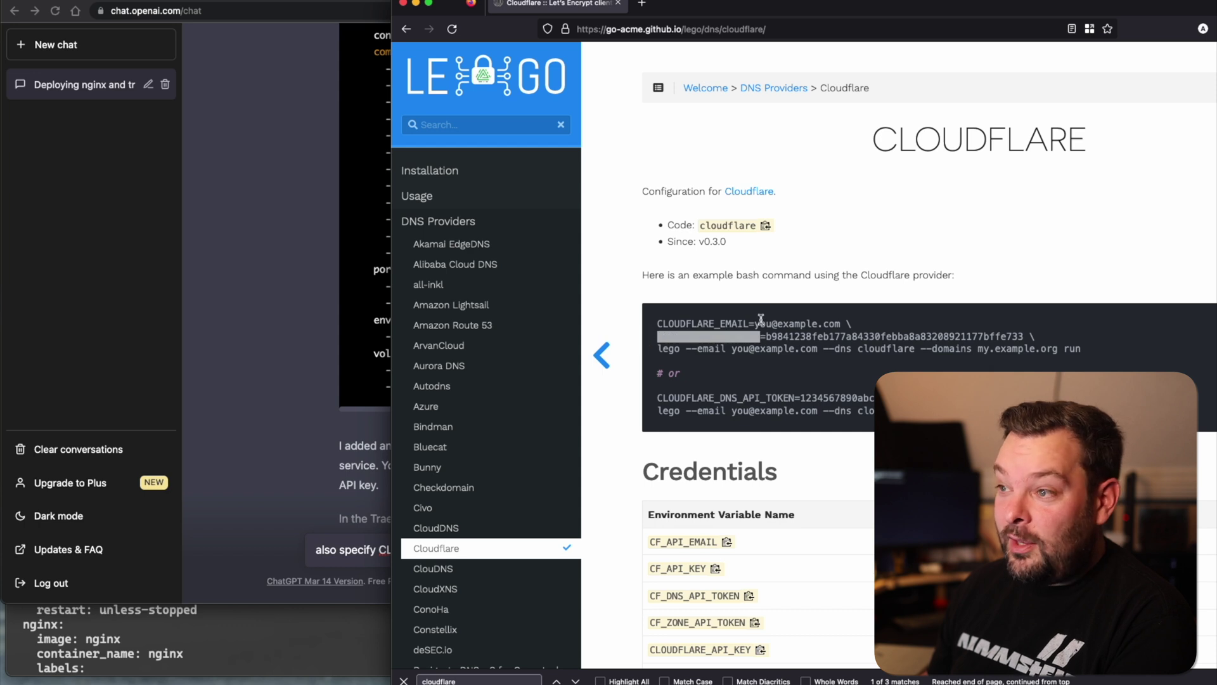
{"action": "left_click_drag", "start_coordinate": [748, 324], "coordinate": [657, 325]}
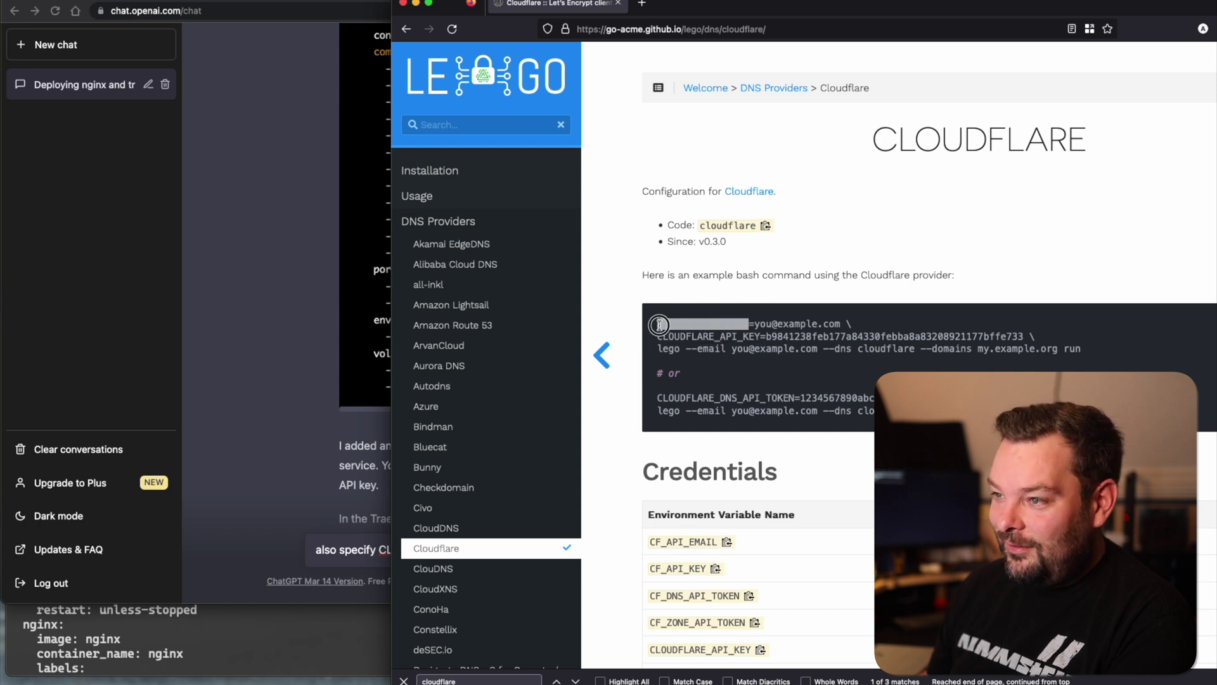
{"action": "left_click", "coordinate": [730, 348]}
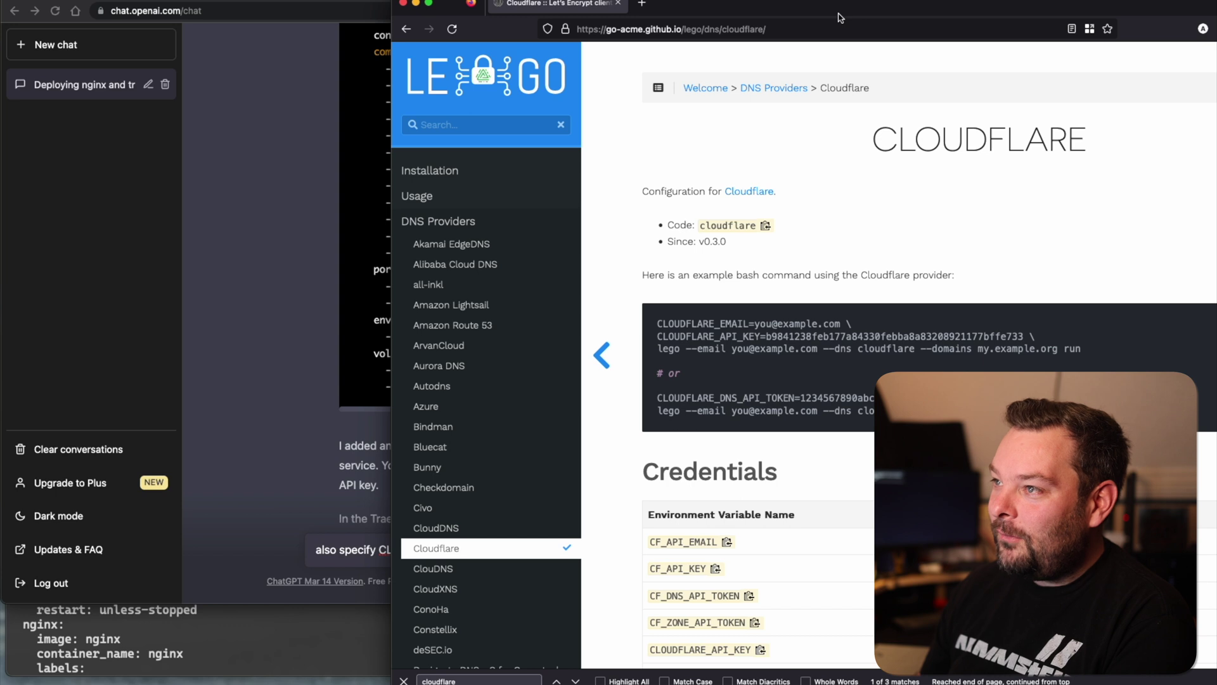
{"action": "key", "text": "super+h"}
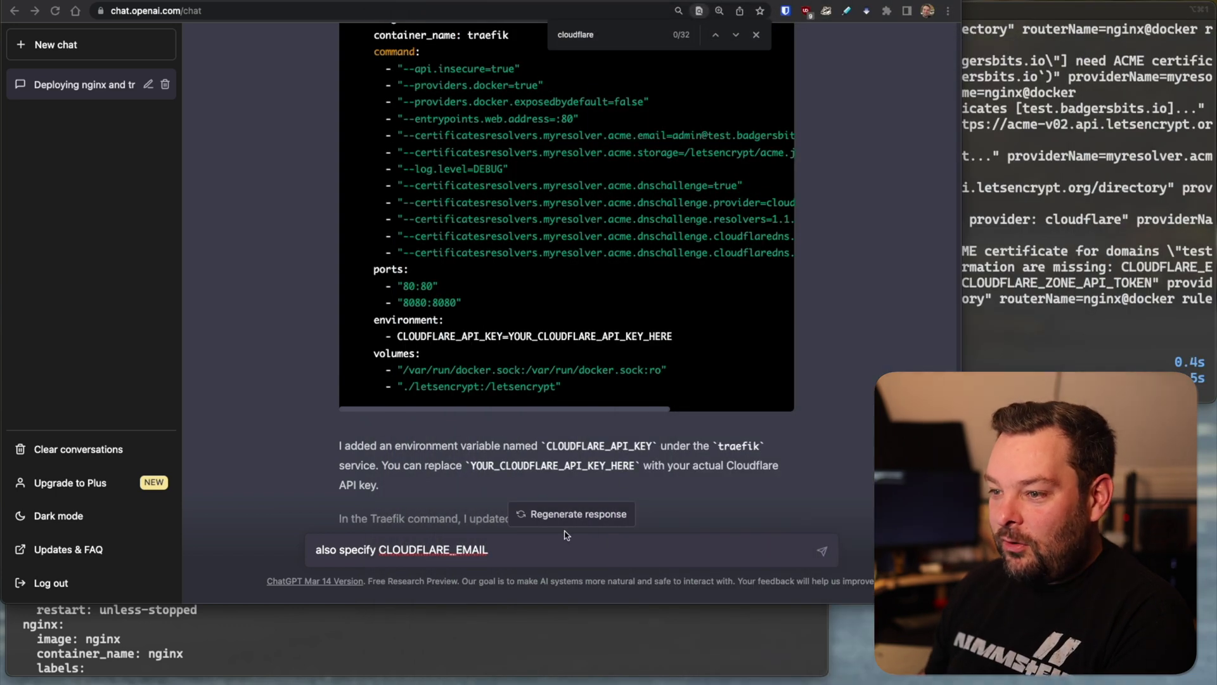
Step: Complete the ChatGPT message with "as an environment variable for traefik" and send it
{"action": "left_click", "coordinate": [538, 558]}
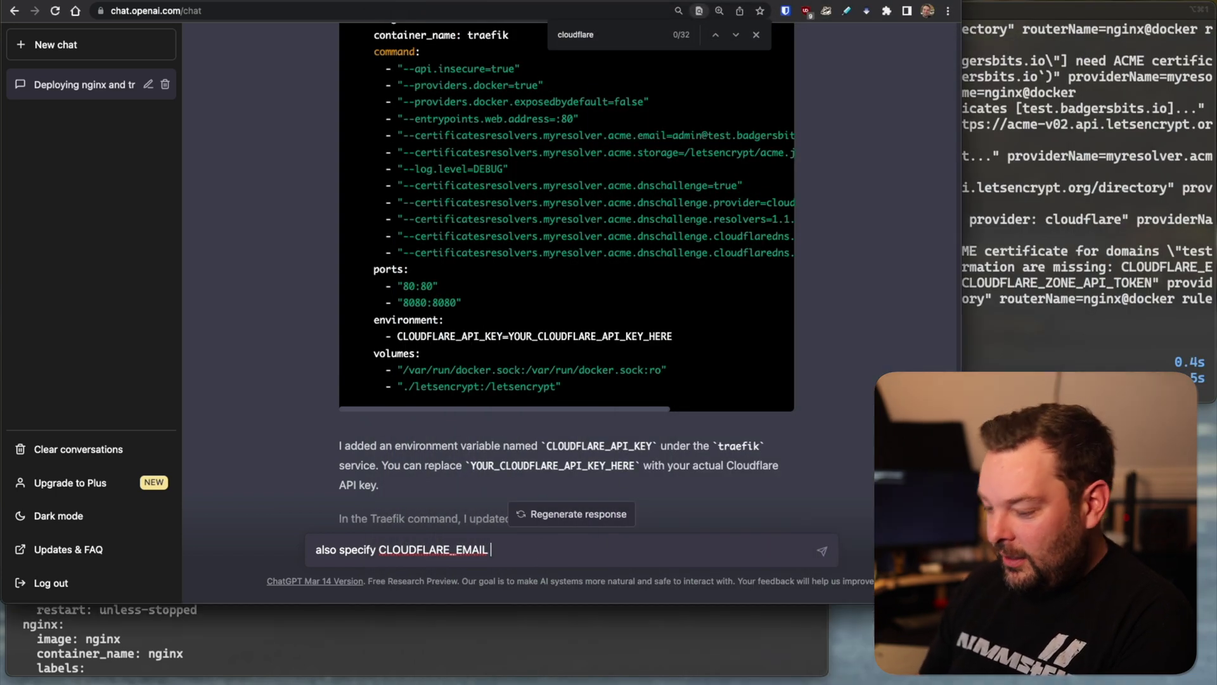
{"action": "type", "text": "as an envi"}
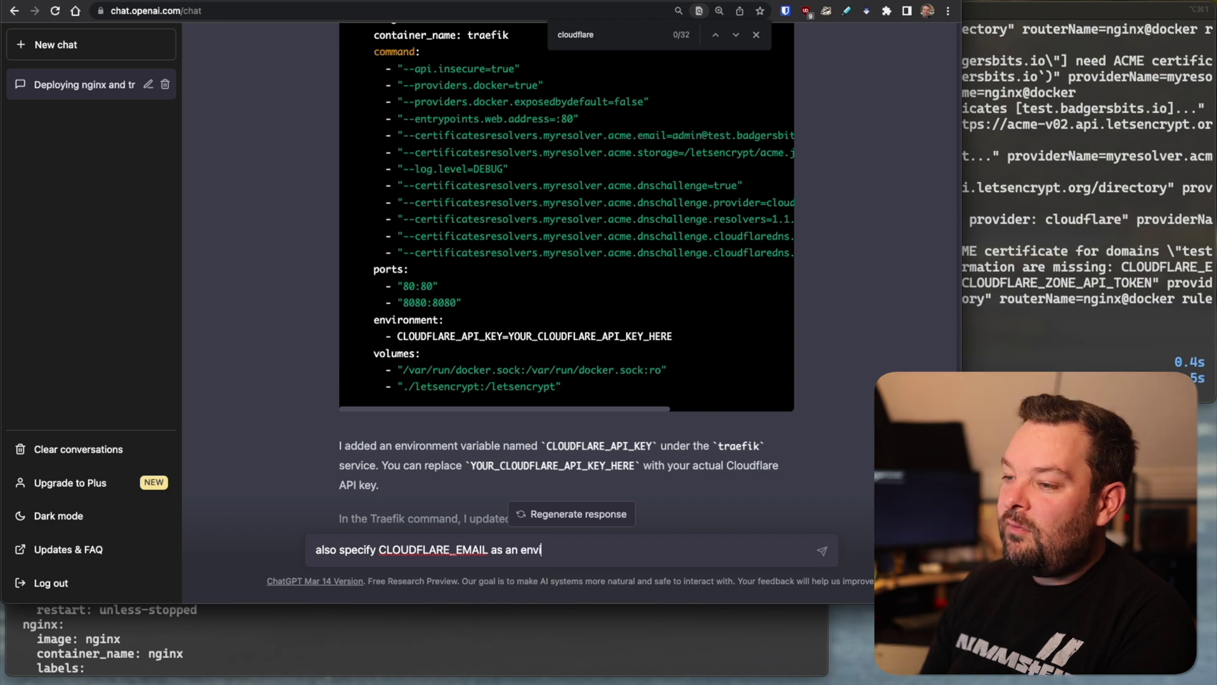
{"action": "type", "text": "ronment variable for traefik"}
{"action": "key", "text": "Return"}
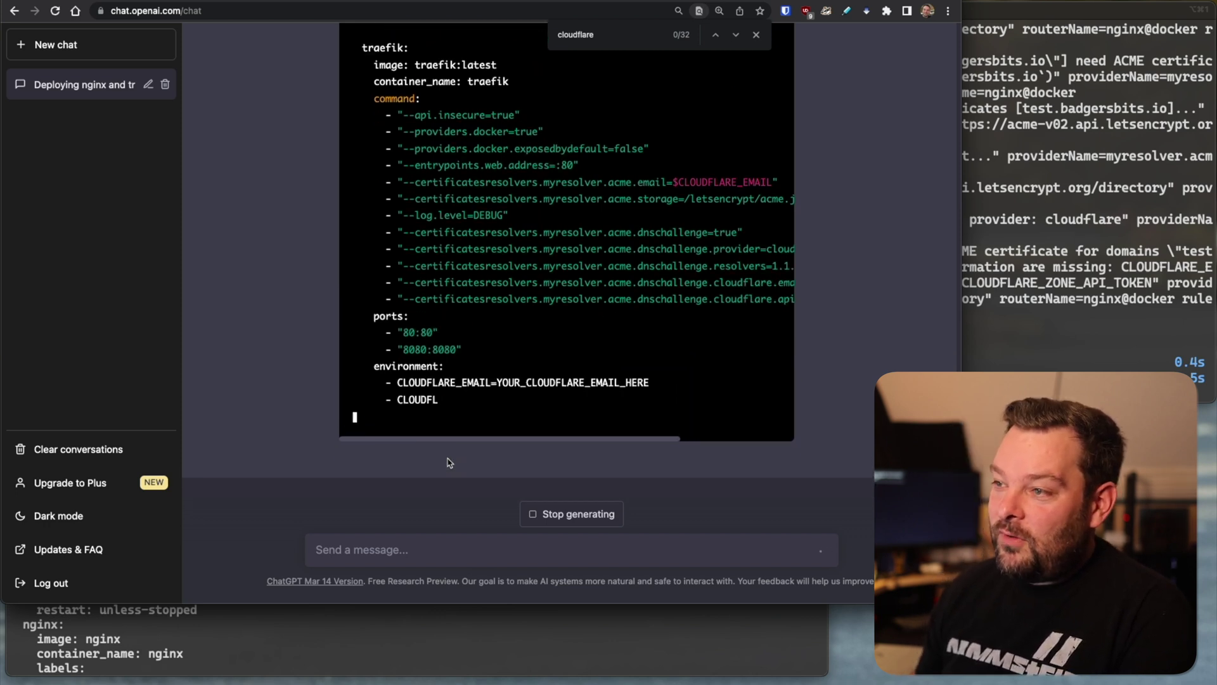
Step: Examine the Cloudflare email and apikey command lines in ChatGPT's revised traefik configuration
{"action": "scroll", "coordinate": [602, 247], "scroll_direction": "right", "scroll_amount": 5}
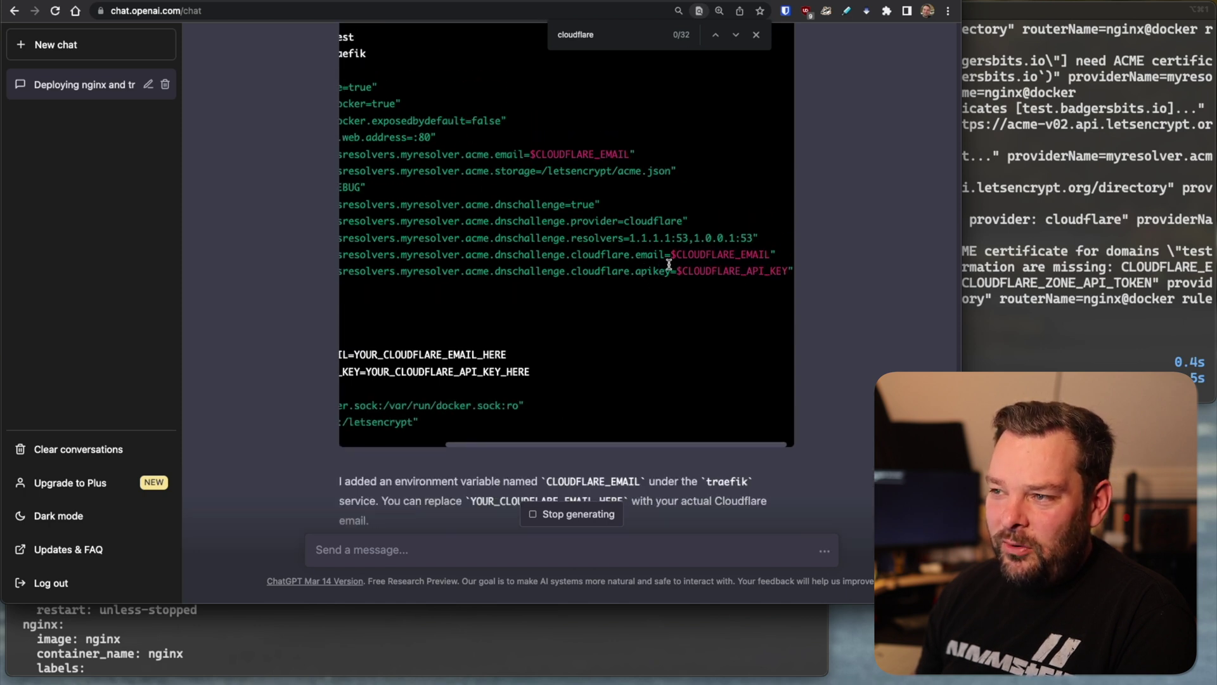
{"action": "left_click_drag", "start_coordinate": [600, 255], "coordinate": [682, 254]}
{"action": "left_click", "coordinate": [619, 271]}
{"action": "scroll", "coordinate": [533, 288], "scroll_direction": "left", "scroll_amount": 5}
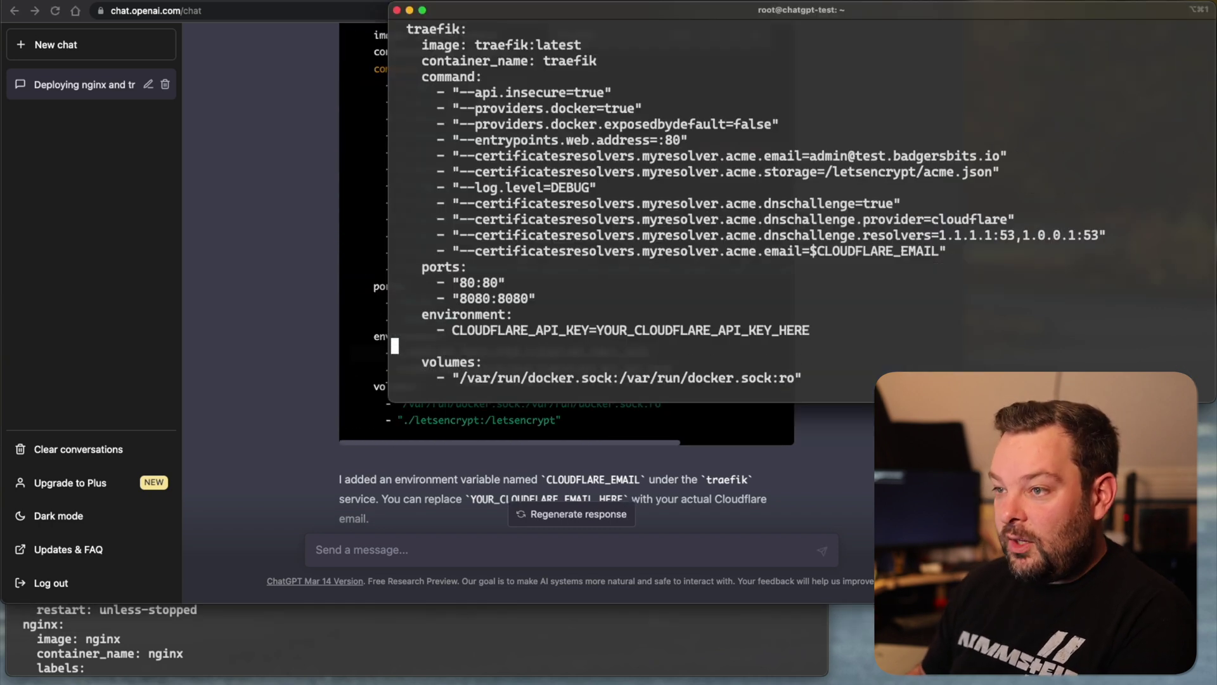
Step: Add CLOUDFLARE_EMAIL=$CLOUDFLARE_EMAIL to the traefik environment in docker-compose.yml, set CLOUDFLARE_API_KEY to $CLOUDFLARE_API_TOKEN, and save the file
{"action": "key", "text": "super+v"}
{"action": "key", "text": "Delete"}
{"action": "key", "text": "Up"}
{"action": "key", "text": "Up"}
{"action": "key", "text": "Right"}
{"action": "key", "text": "Right"}
{"action": "key", "text": "Right"}
{"action": "key", "text": "Right"}
{"action": "key", "text": "Right"}
{"action": "key", "text": "Right"}
{"action": "key", "text": "Right"}
{"action": "key", "text": "Right"}
{"action": "key", "text": "Right"}
{"action": "key", "text": "Right"}
{"action": "key", "text": "Right"}
{"action": "key", "text": "Right"}
{"action": "key", "text": "Right"}
{"action": "key", "text": "Right"}
{"action": "key", "text": "Right"}
{"action": "key", "text": "Right"}
{"action": "key", "text": "Right"}
{"action": "key", "text": "Right"}
{"action": "key", "text": "Right"}
{"action": "key", "text": "Right"}
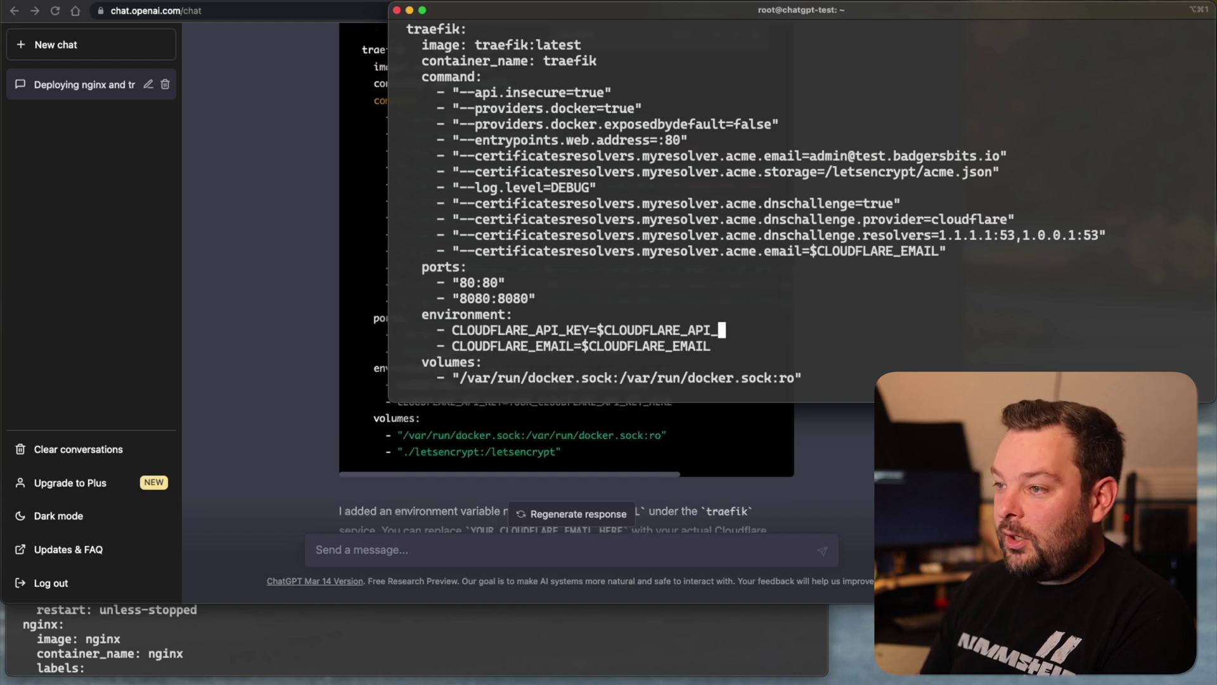
{"action": "type", "text": "TOKEN"}
{"action": "key", "text": "Escape"}
{"action": "type", "text": ":wq"}
{"action": "key", "text": "Return"}
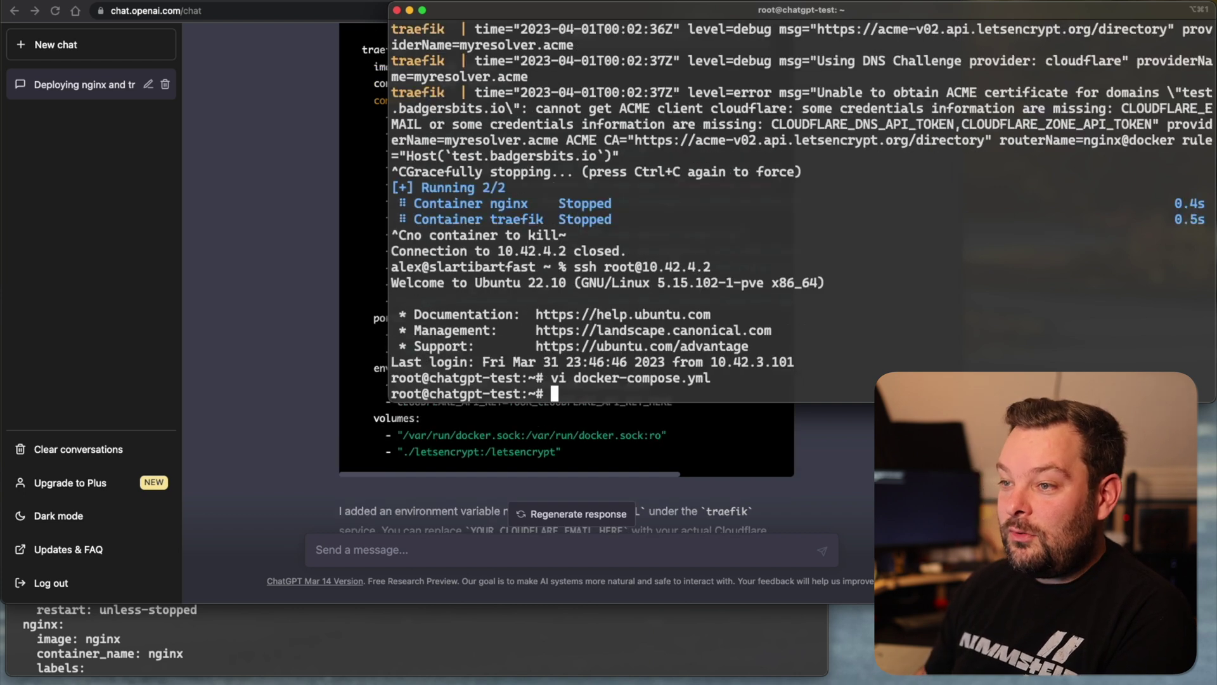
Step: Run docker-compose up with the edited environment variables, and stop the containers
{"action": "type", "text": "docker-compose up"}
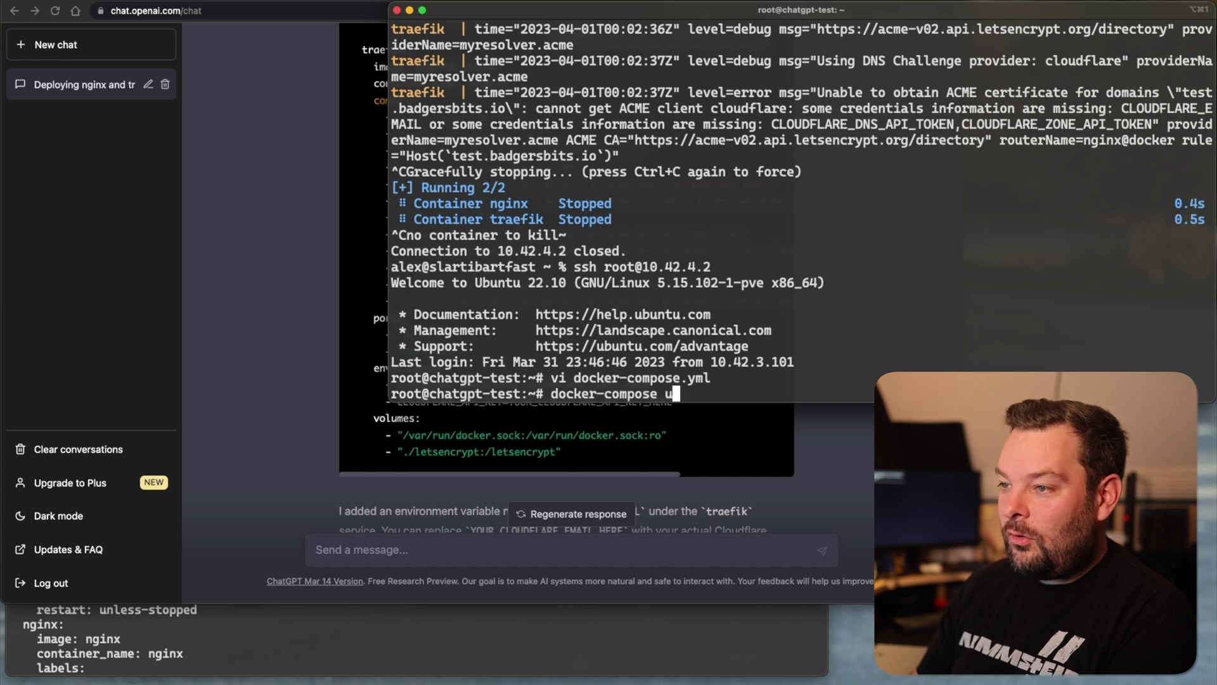
{"action": "key", "text": "Return"}
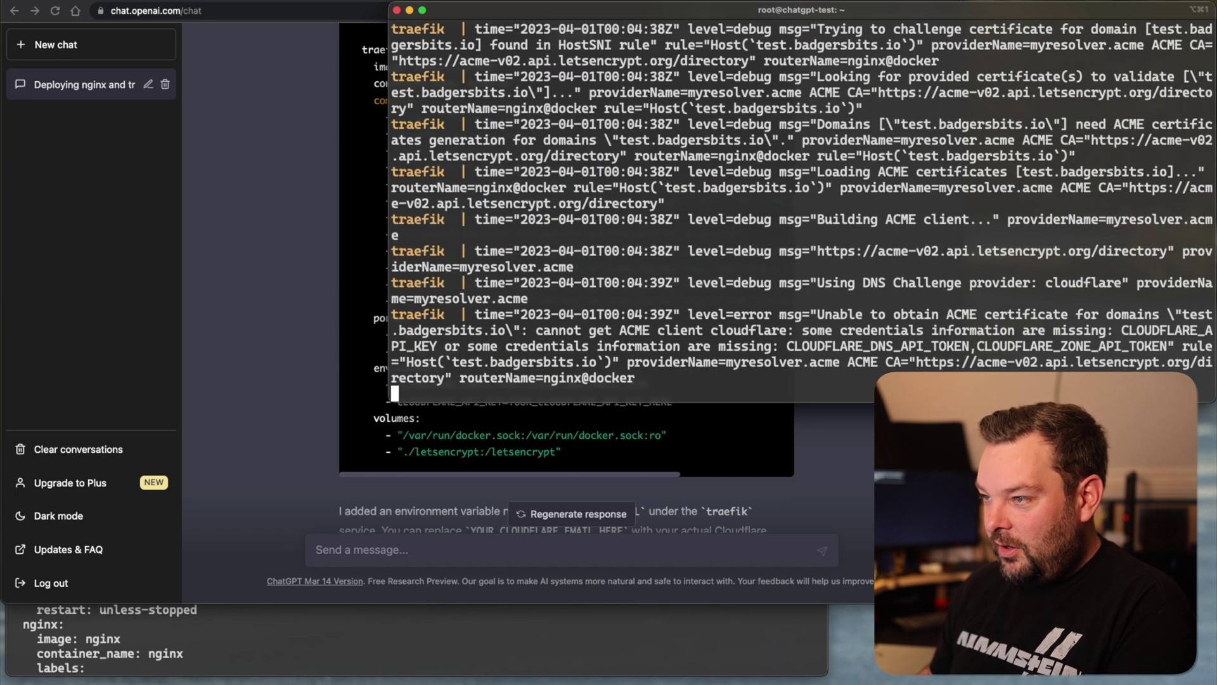
{"action": "key", "text": "ctrl+c"}
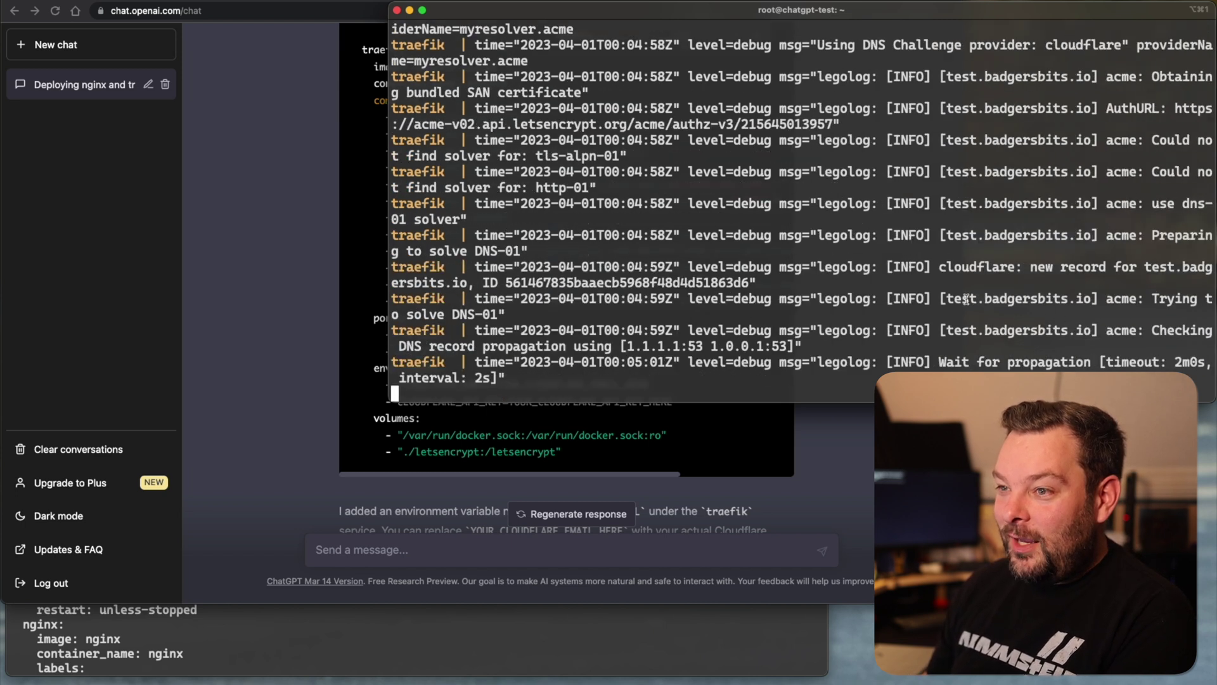
Step: Widen the terminal window and examine the ACME certificate error for test.badgersbits.io in the traefik log
{"action": "left_click_drag", "start_coordinate": [388, 192], "coordinate": [78, 186]}
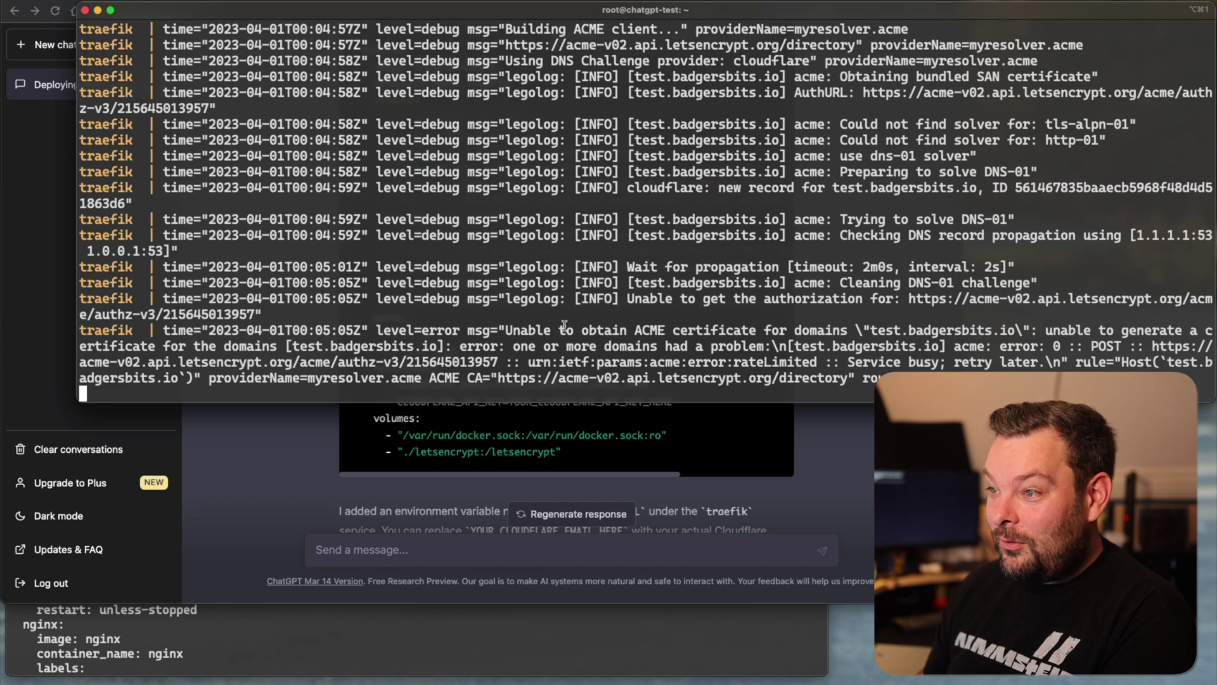
{"action": "left_click_drag", "start_coordinate": [817, 362], "coordinate": [676, 360]}
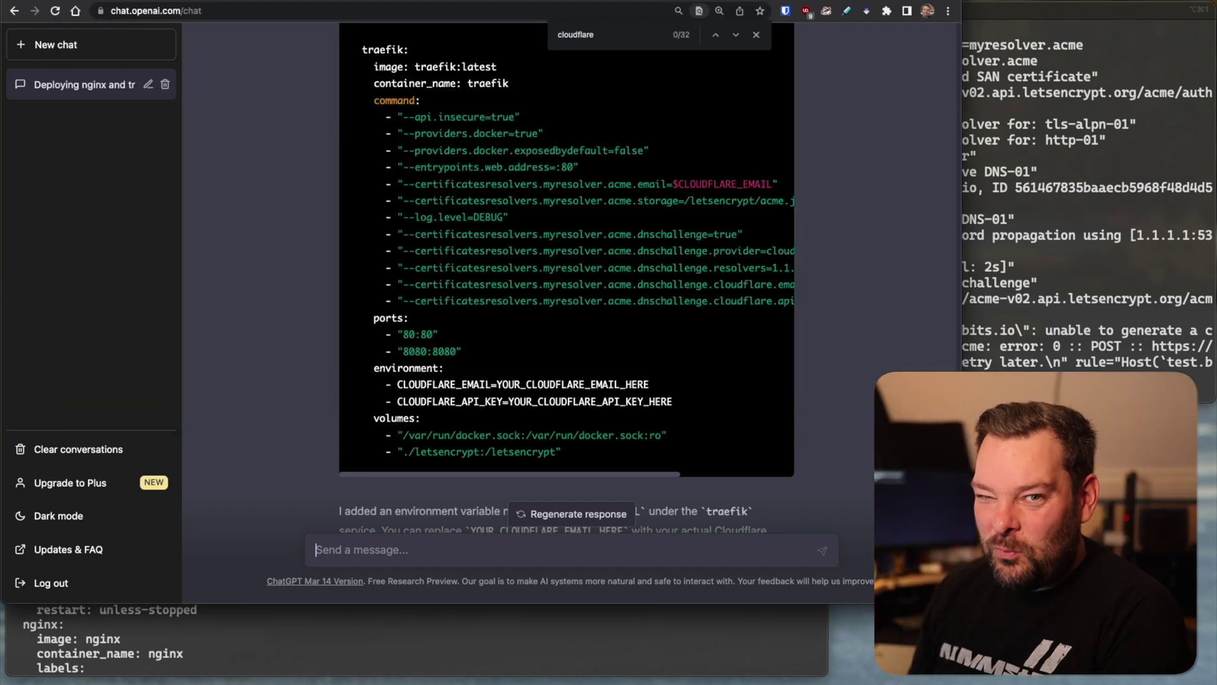
Step: Ask ChatGPT "add the staging CA server to traefik for letsencrypt"
{"action": "type", "text": "add the staging CA server to traefik for letsencrypt"}
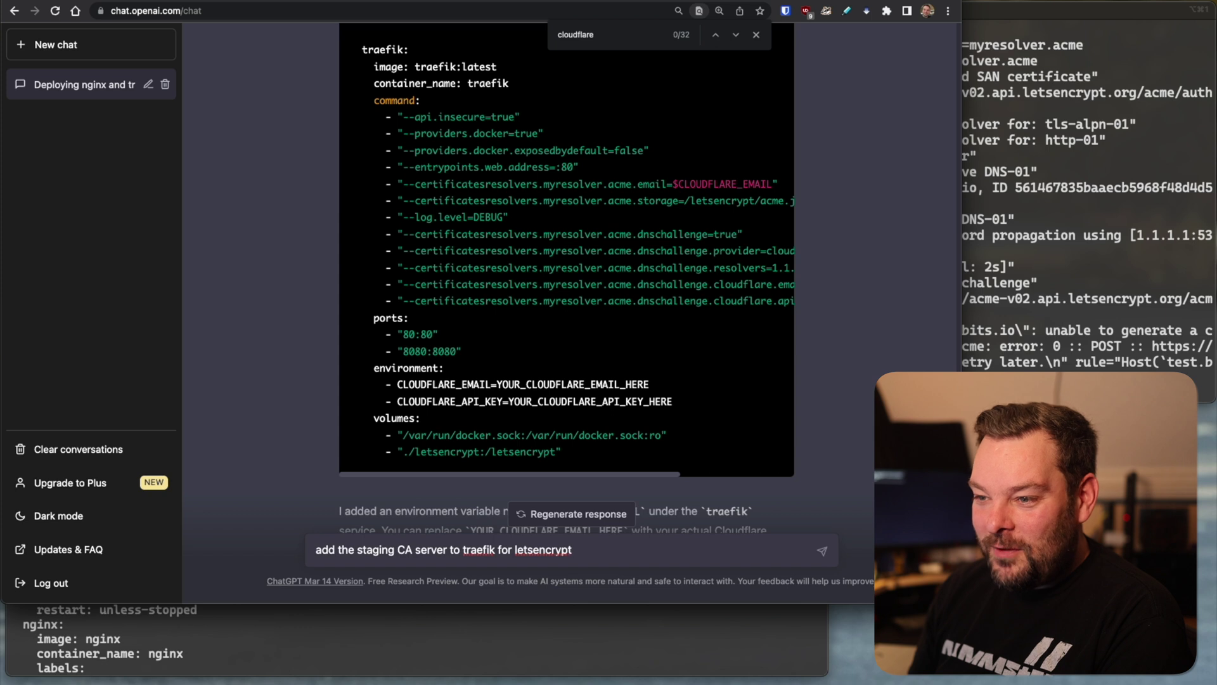
{"action": "key", "text": "Return"}
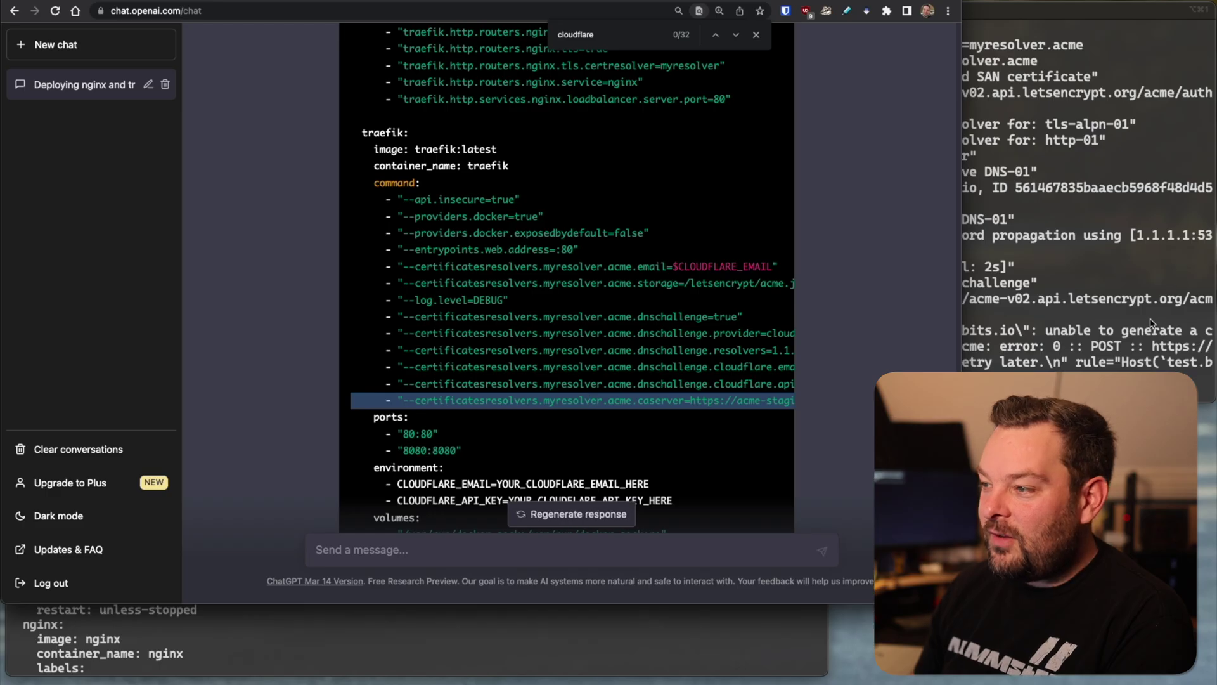
{"action": "left_click", "coordinate": [1150, 323]}
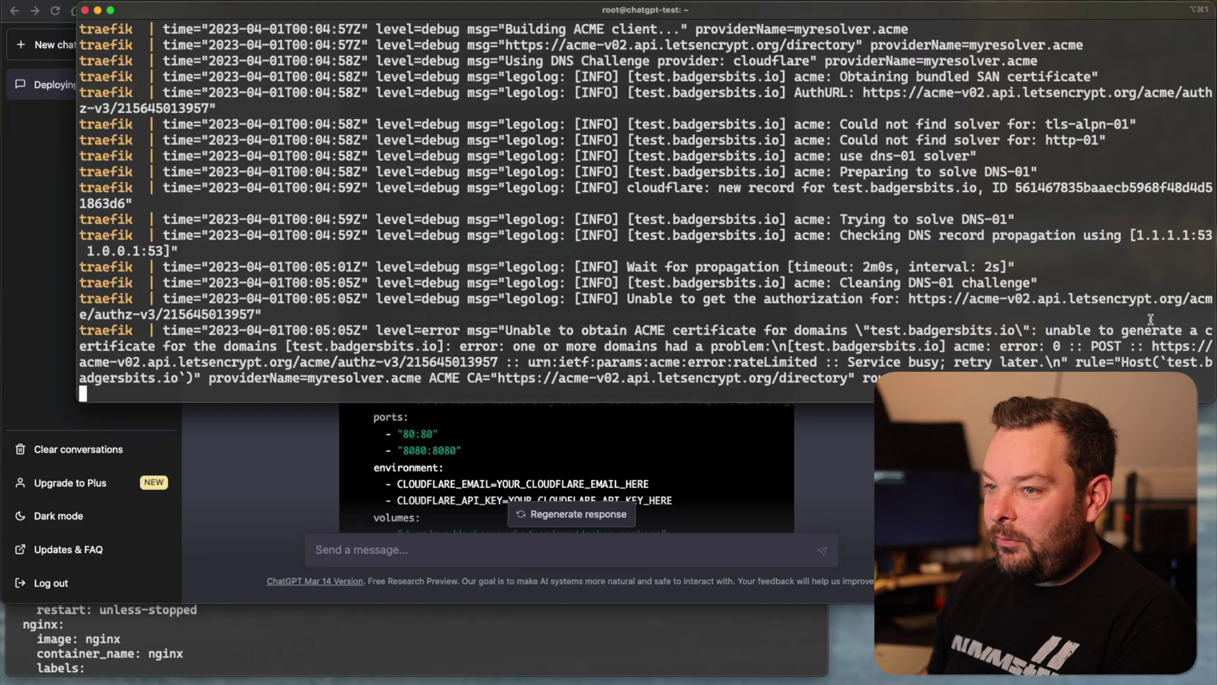
{"action": "key", "text": "ctrl+c"}
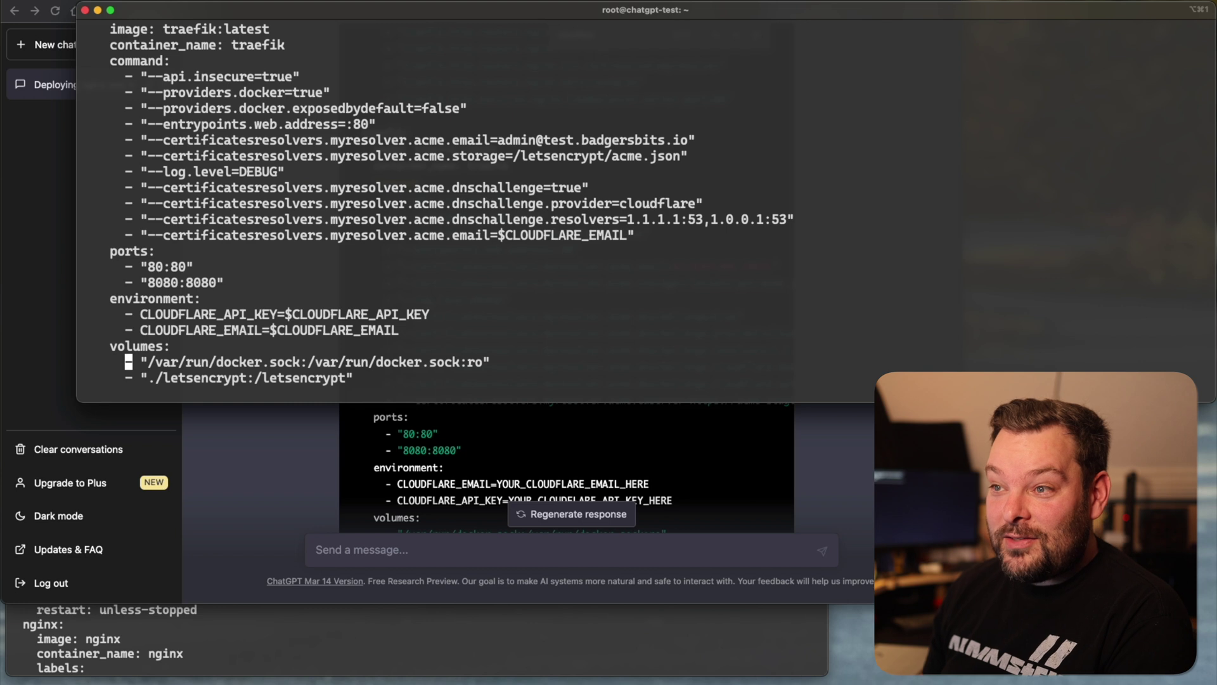
{"action": "key", "text": "Up"}
{"action": "key", "text": "Up"}
{"action": "key", "text": "Up"}
{"action": "key", "text": "Up"}
{"action": "key", "text": "Up"}
{"action": "key", "text": "Up"}
{"action": "key", "text": "Up"}
{"action": "key", "text": "Up"}
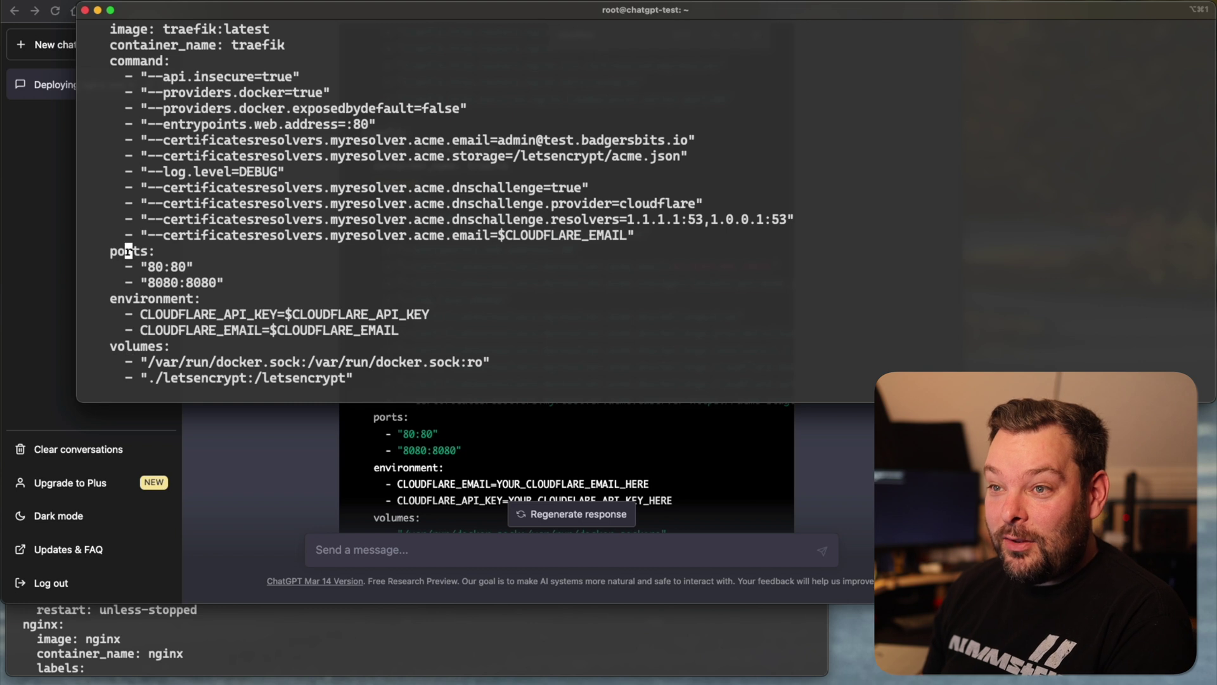
{"action": "key", "text": "End"}
{"action": "key", "text": "Return"}
{"action": "key", "text": "super+v"}
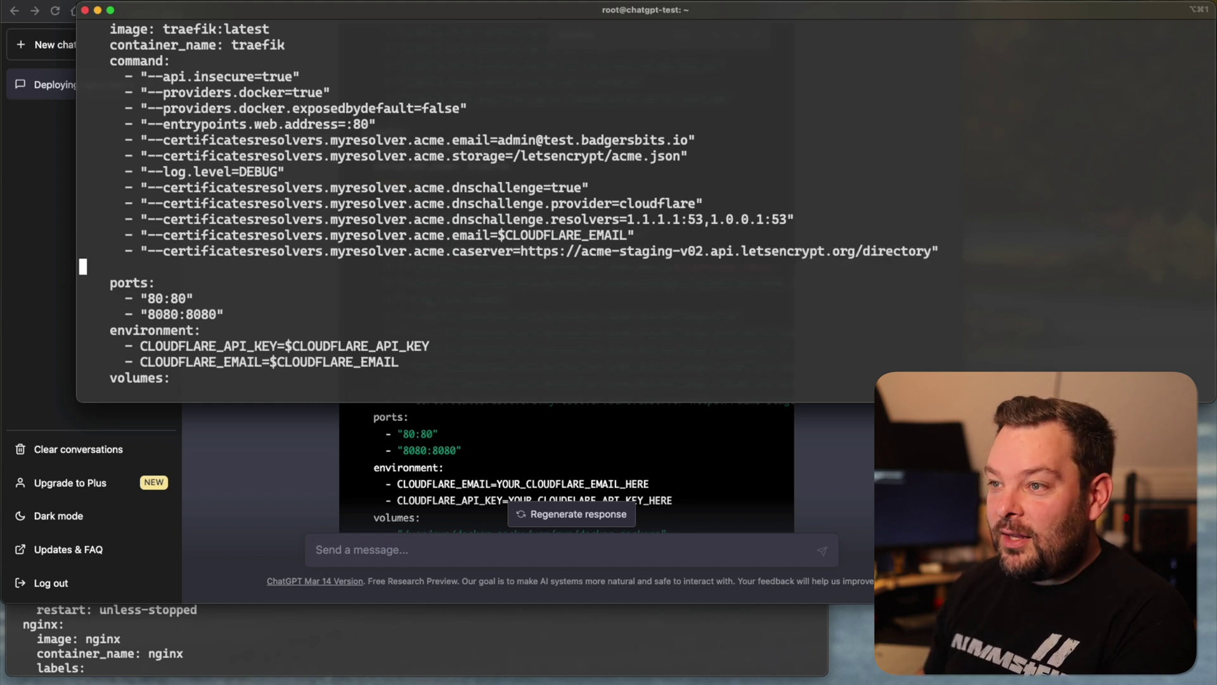
{"action": "key", "text": "d"}
{"action": "key", "text": "d"}
{"action": "type", "text": ":wq"}
{"action": "key", "text": "Return"}
Step: Start the stack with docker-compose up to request the certificate from the Let's Encrypt staging server
{"action": "key", "text": "Up"}
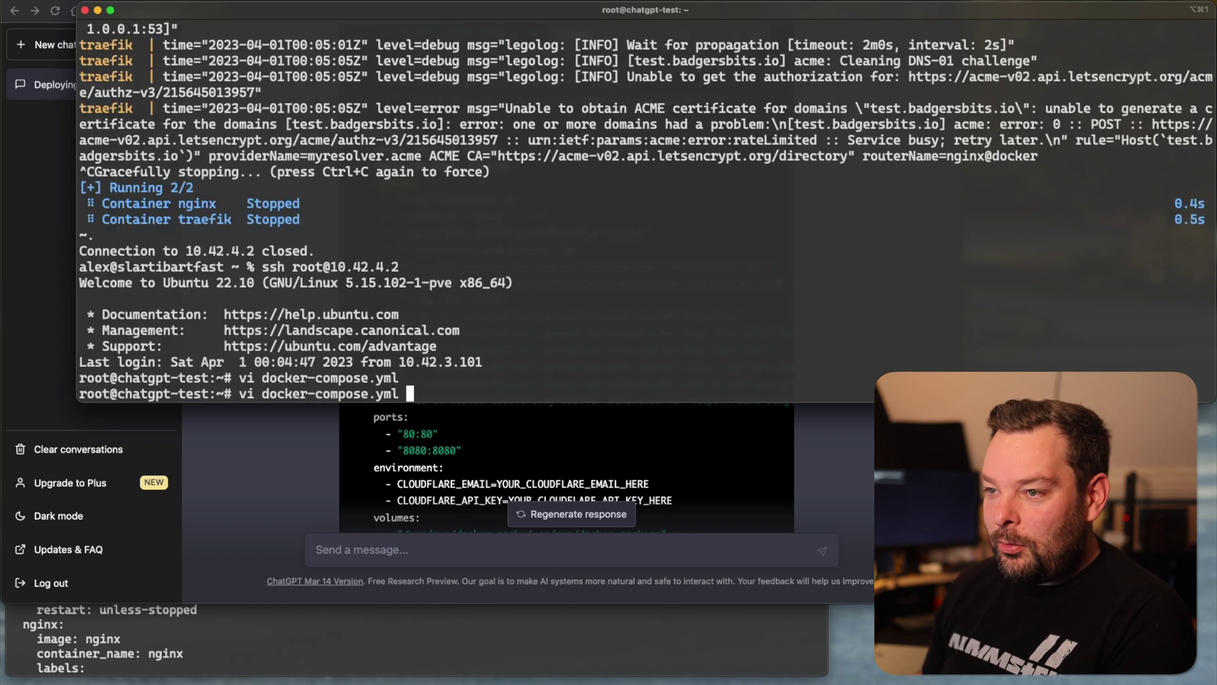
{"action": "key", "text": "Up"}
{"action": "key", "text": "Up"}
{"action": "key", "text": "Up"}
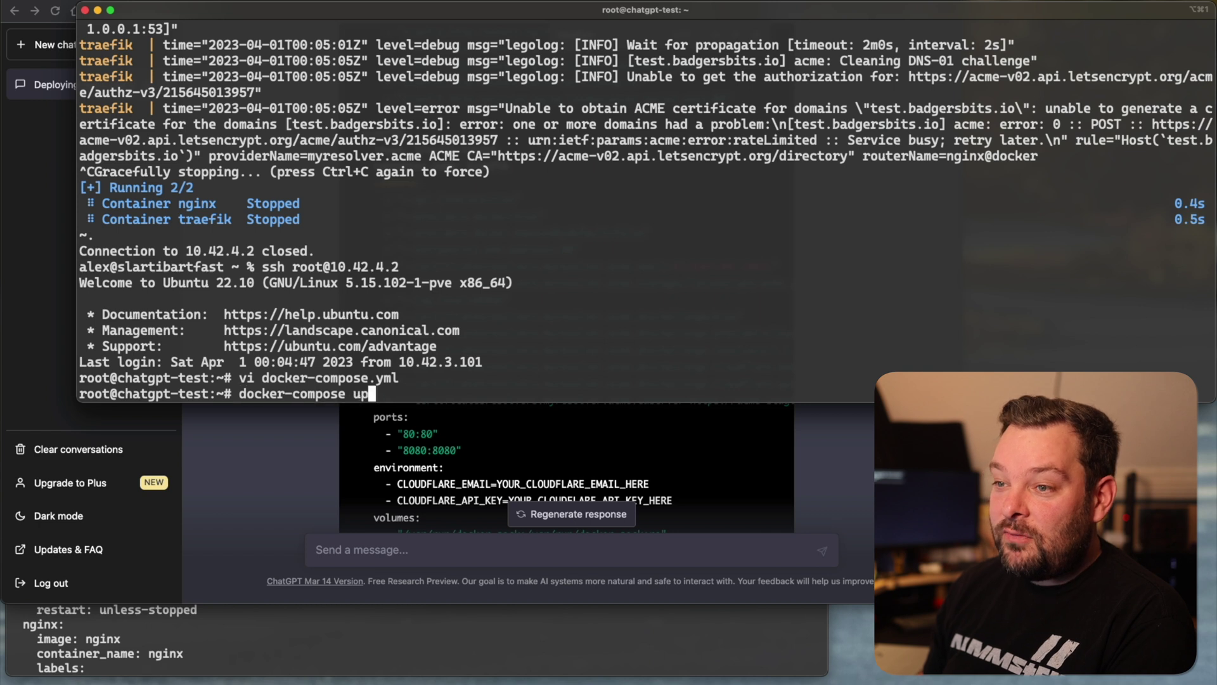
{"action": "key", "text": "Return"}
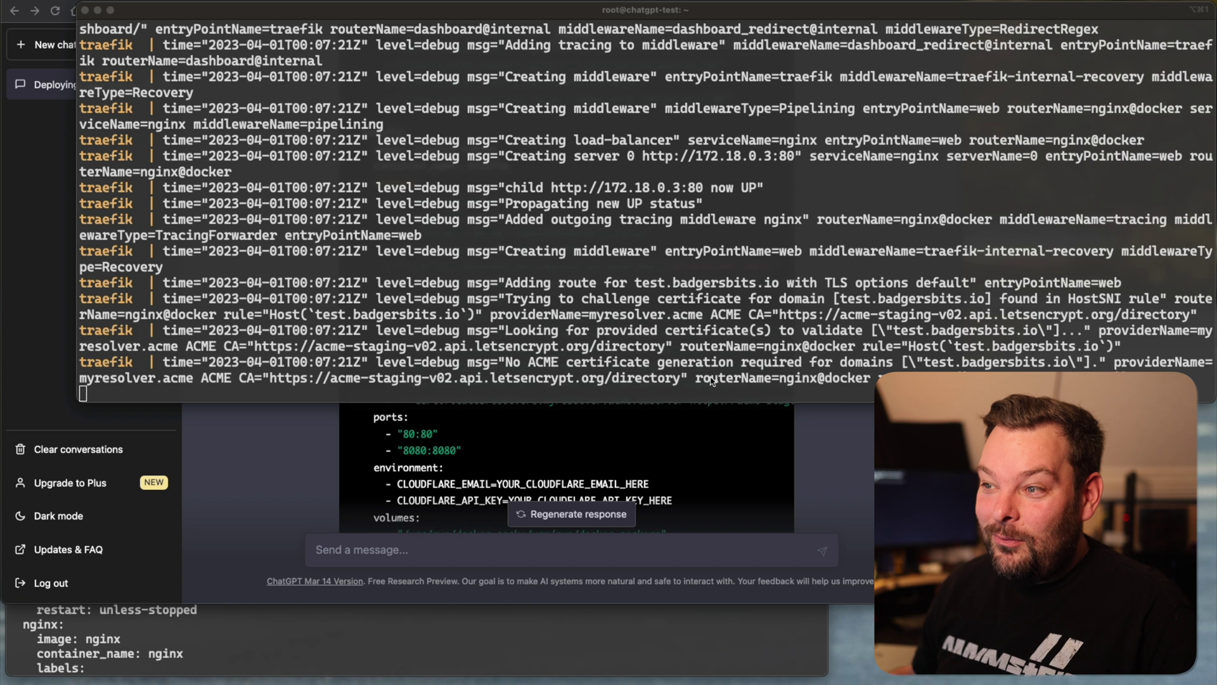
{"action": "left_click", "coordinate": [811, 359]}
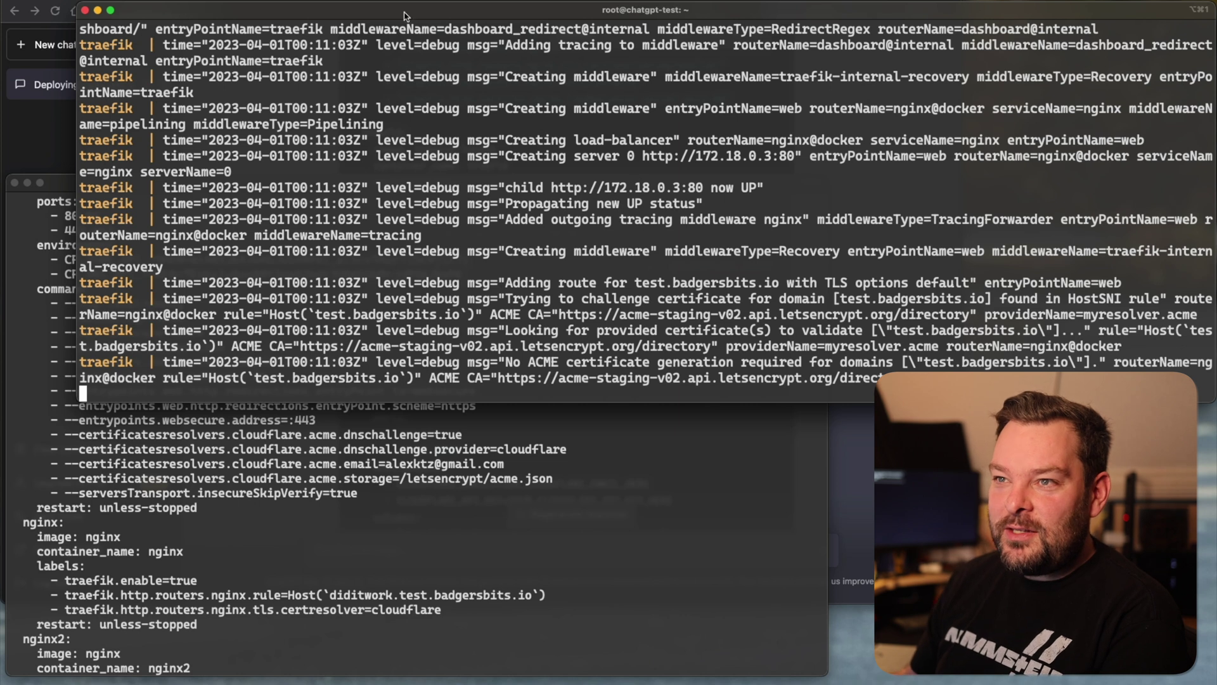
Step: Switch to Chrome and load test.badgersbits.io in a new tab
{"action": "key", "text": "super+Tab"}
{"action": "key", "text": "super+t"}
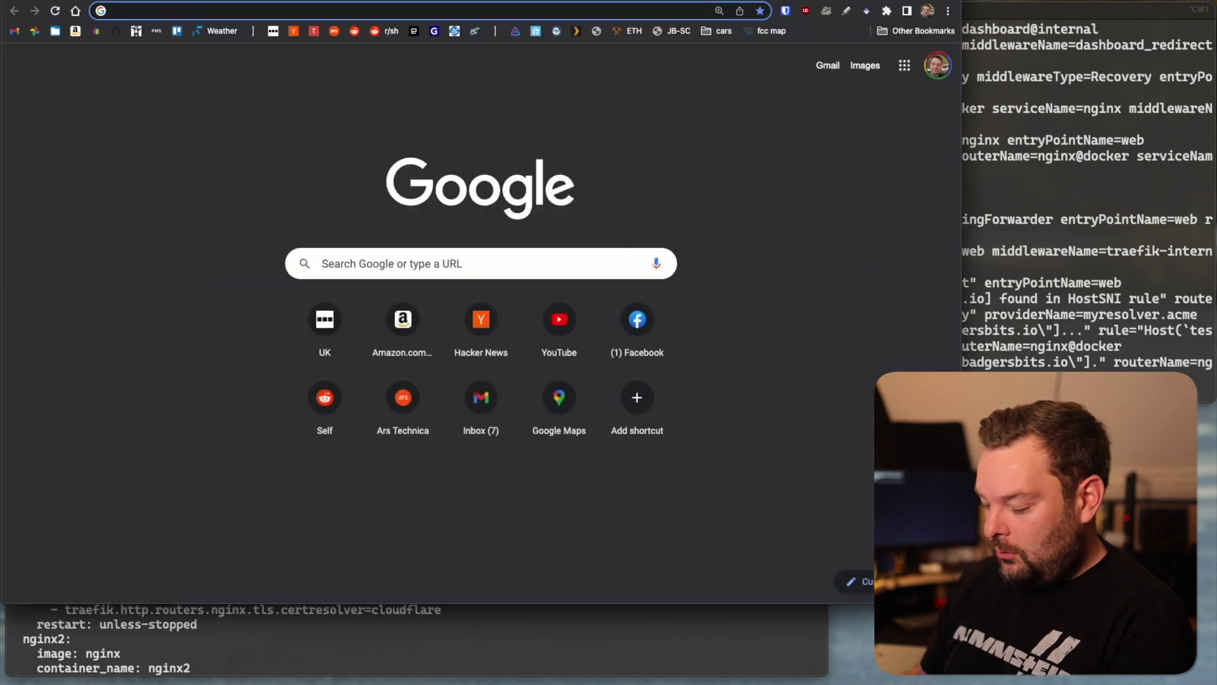
{"action": "type", "text": "test"}
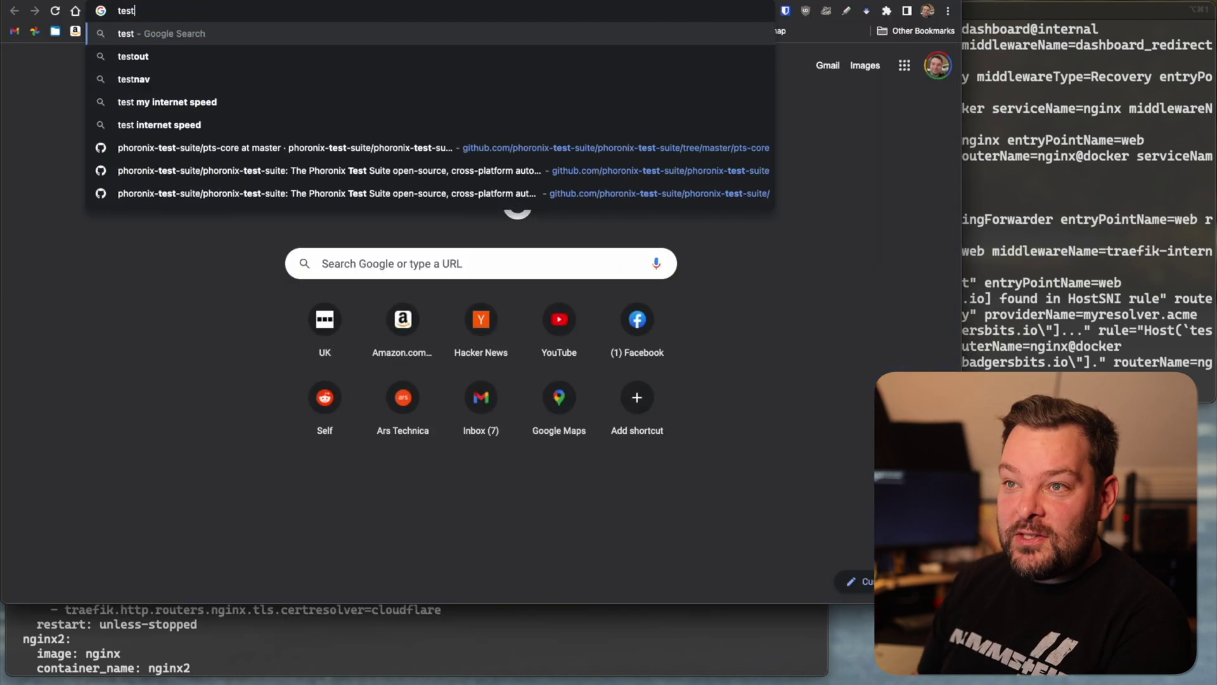
{"action": "type", "text": ".badgersbits.io"}
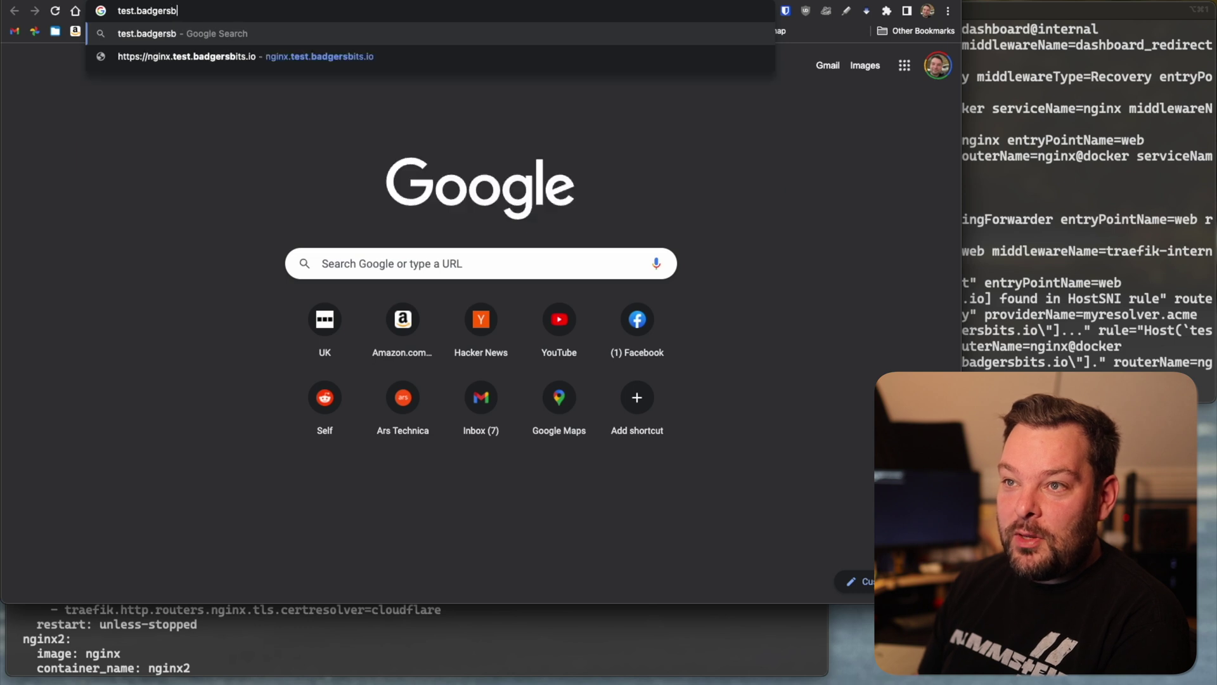
{"action": "key", "text": "Return"}
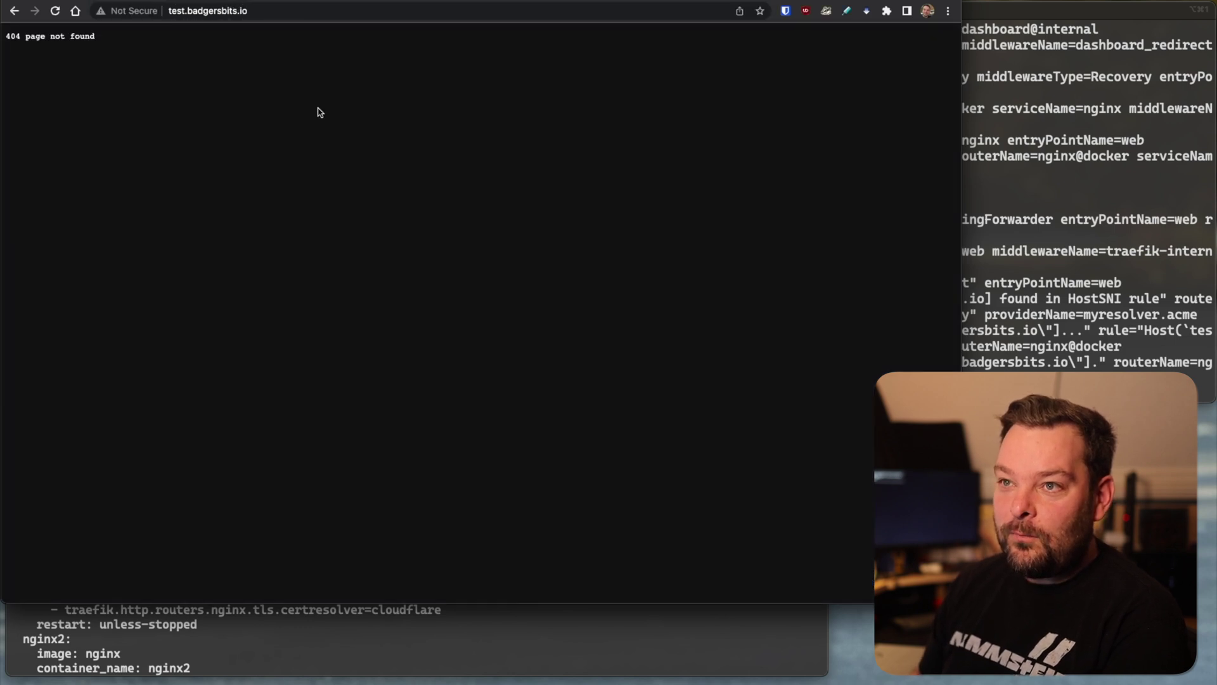
{"action": "key", "text": "super+l"}
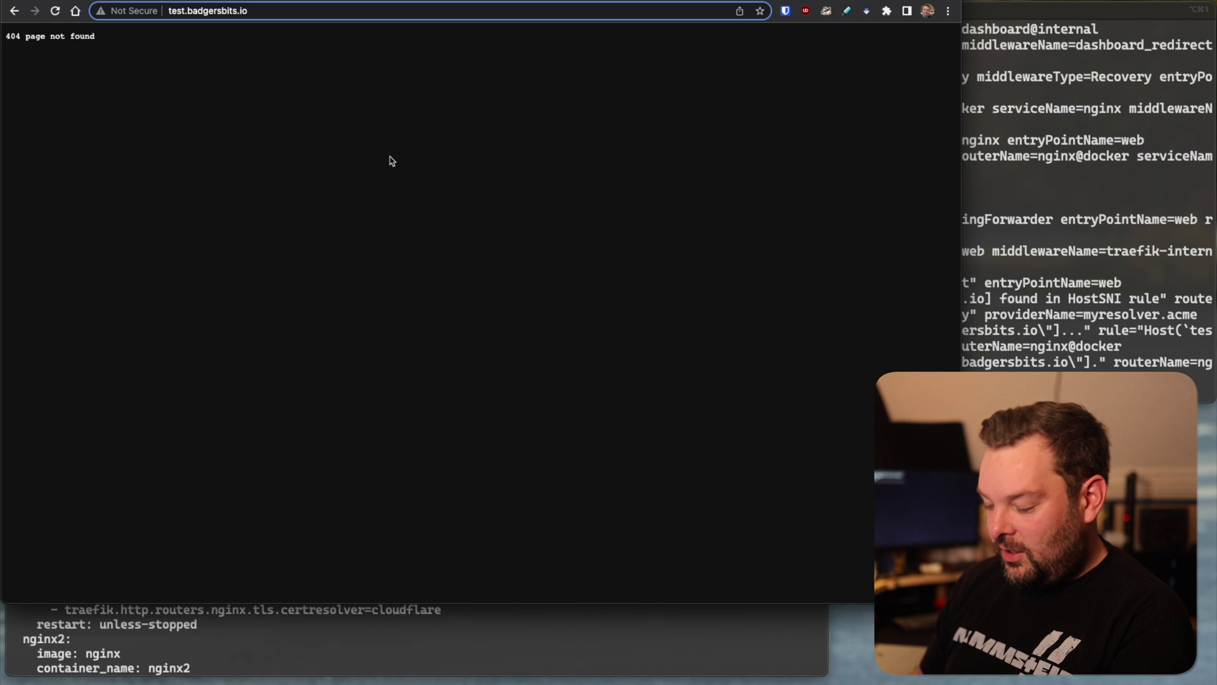
{"action": "type", "text": "https://"}
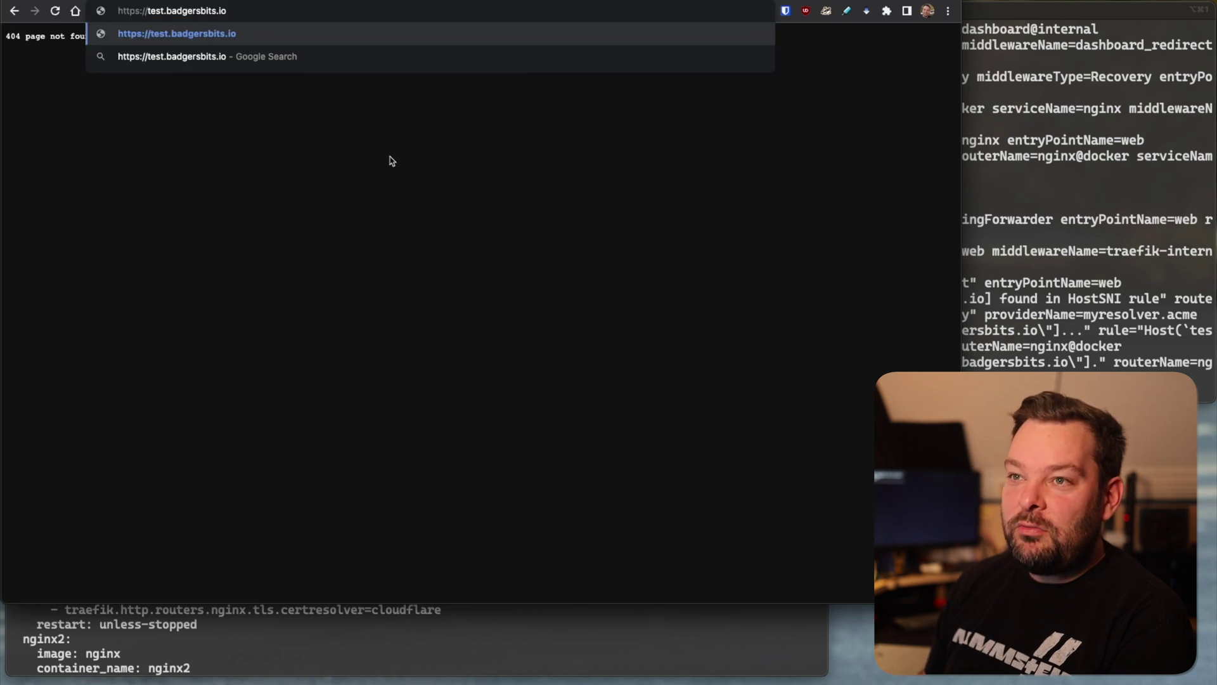
{"action": "key", "text": "Return"}
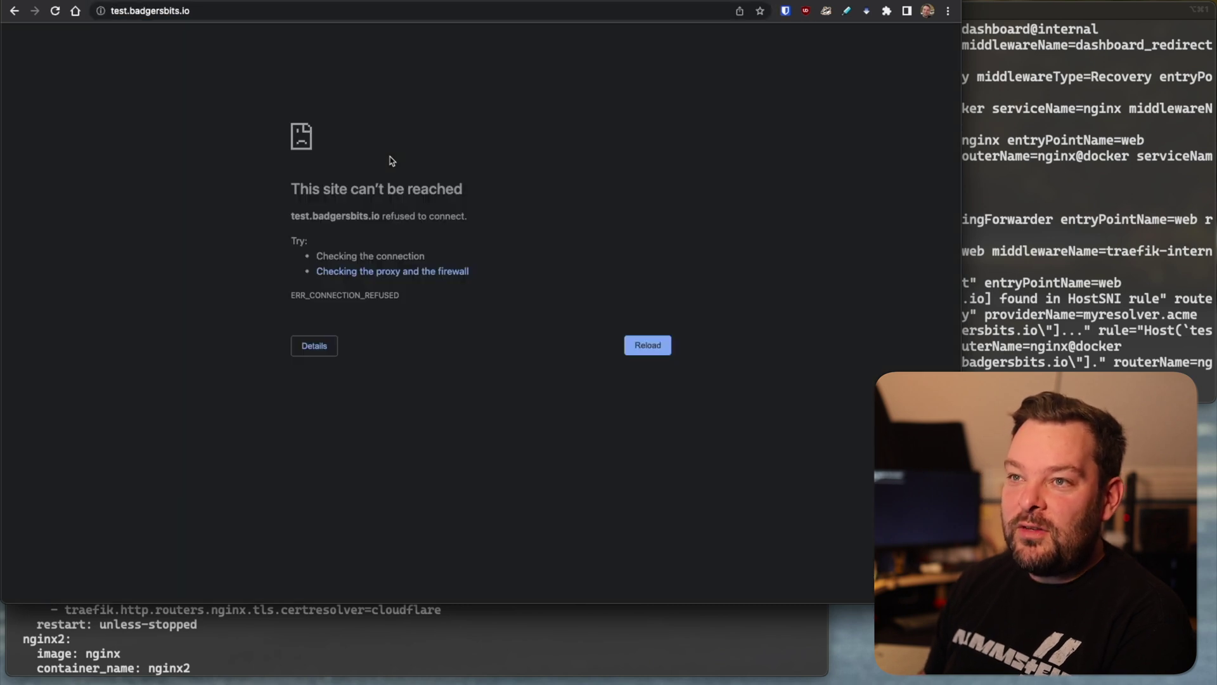
Step: Add a "443:443" mapping between the existing traefik ports in docker-compose.yml, save the file, and start the stack with docker-compose up
{"action": "left_click", "coordinate": [983, 360]}
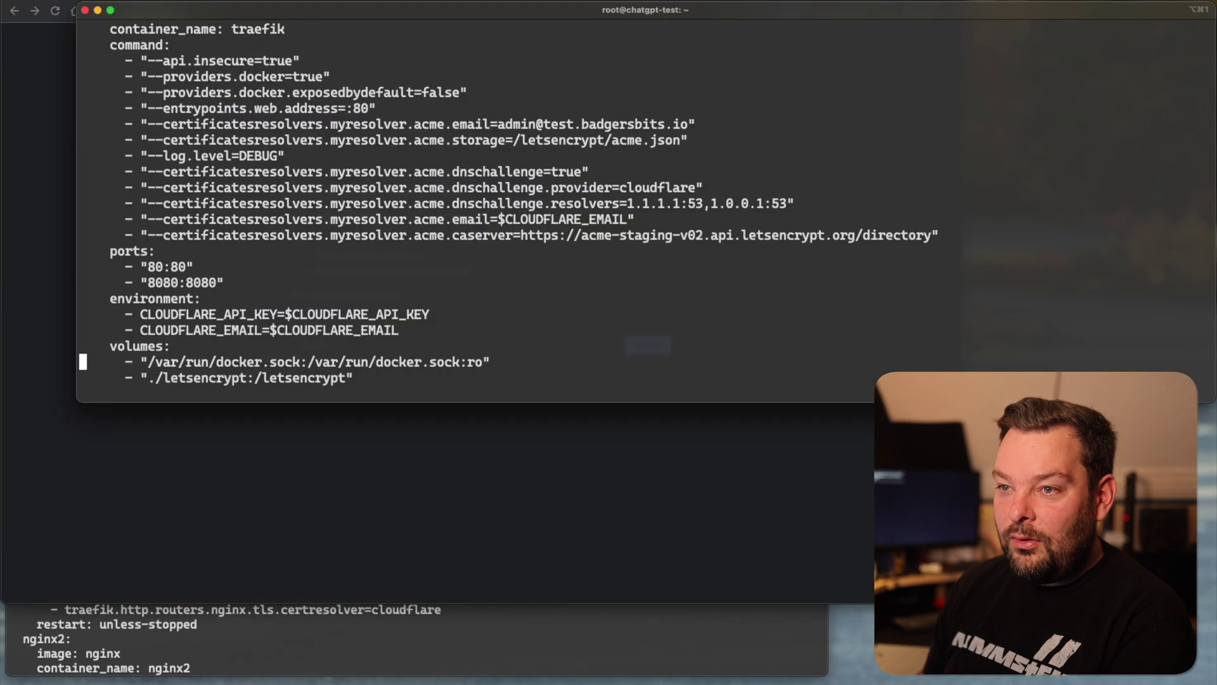
{"action": "key", "text": "Up"}
{"action": "key", "text": "Up"}
{"action": "key", "text": "Up"}
{"action": "key", "text": "Up"}
{"action": "key", "text": "Up"}
{"action": "key", "text": "Up"}
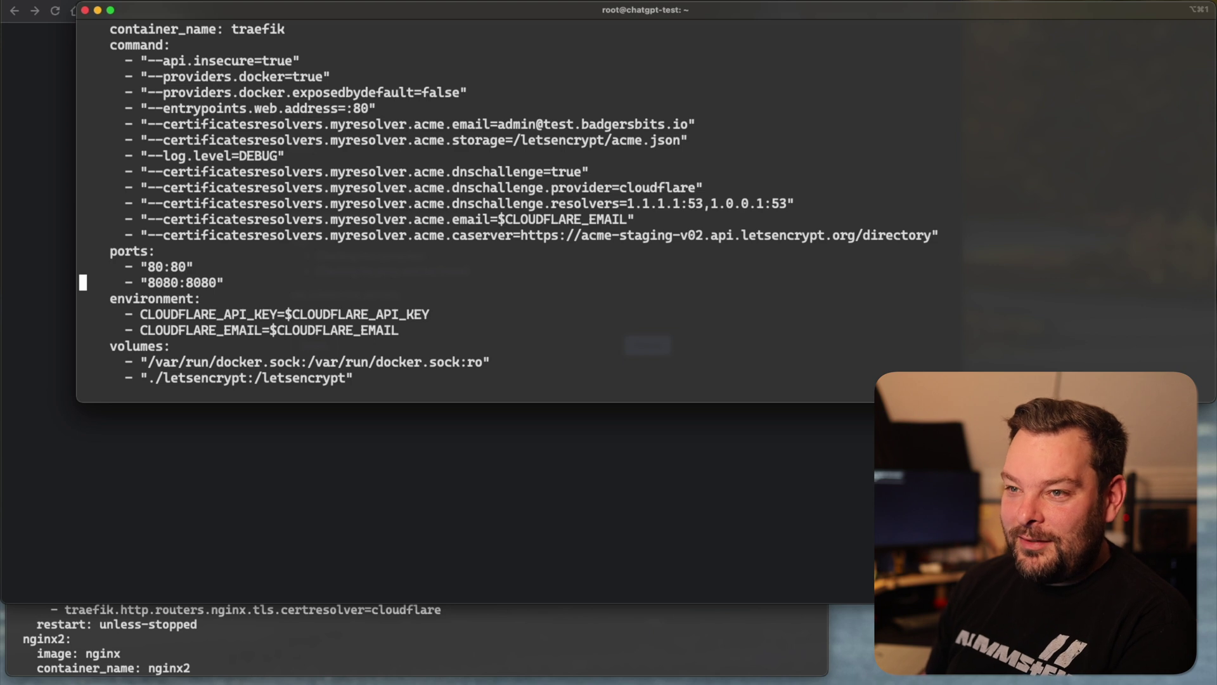
{"action": "type", "text": "o      - "}
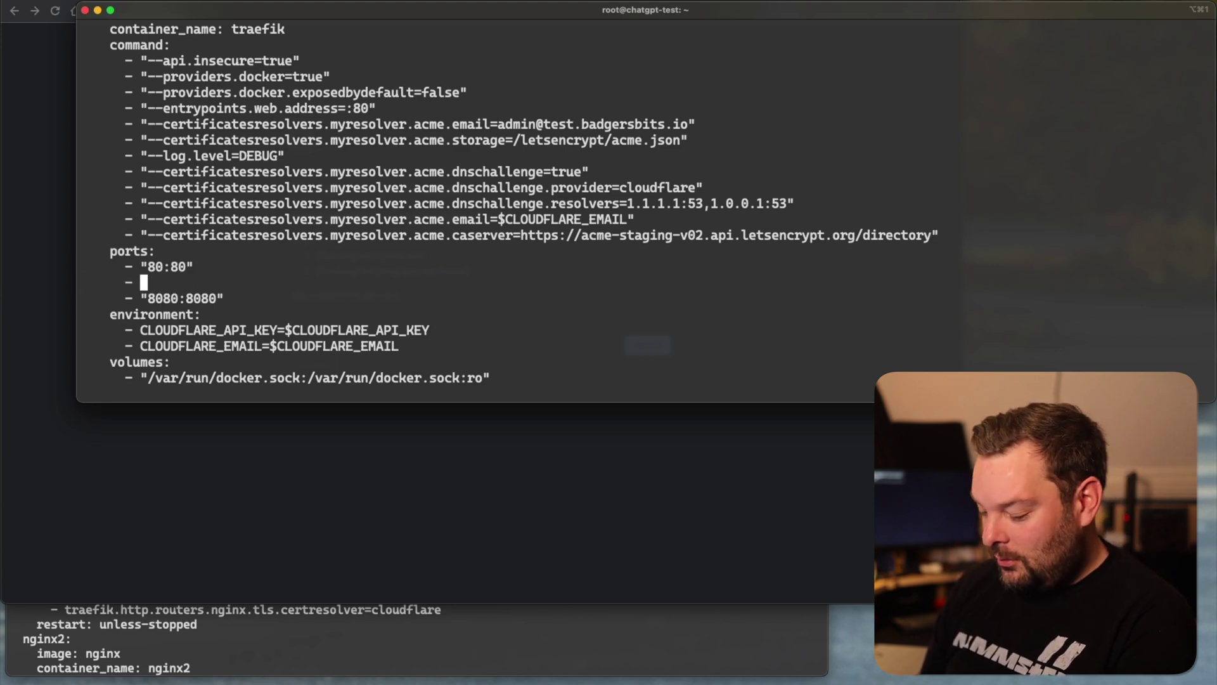
{"action": "type", "text": "\"443:443\""}
{"action": "key", "text": "Escape"}
{"action": "type", "text": ":wq"}
{"action": "key", "text": "Return"}
{"action": "type", "text": "docker-compose up"}
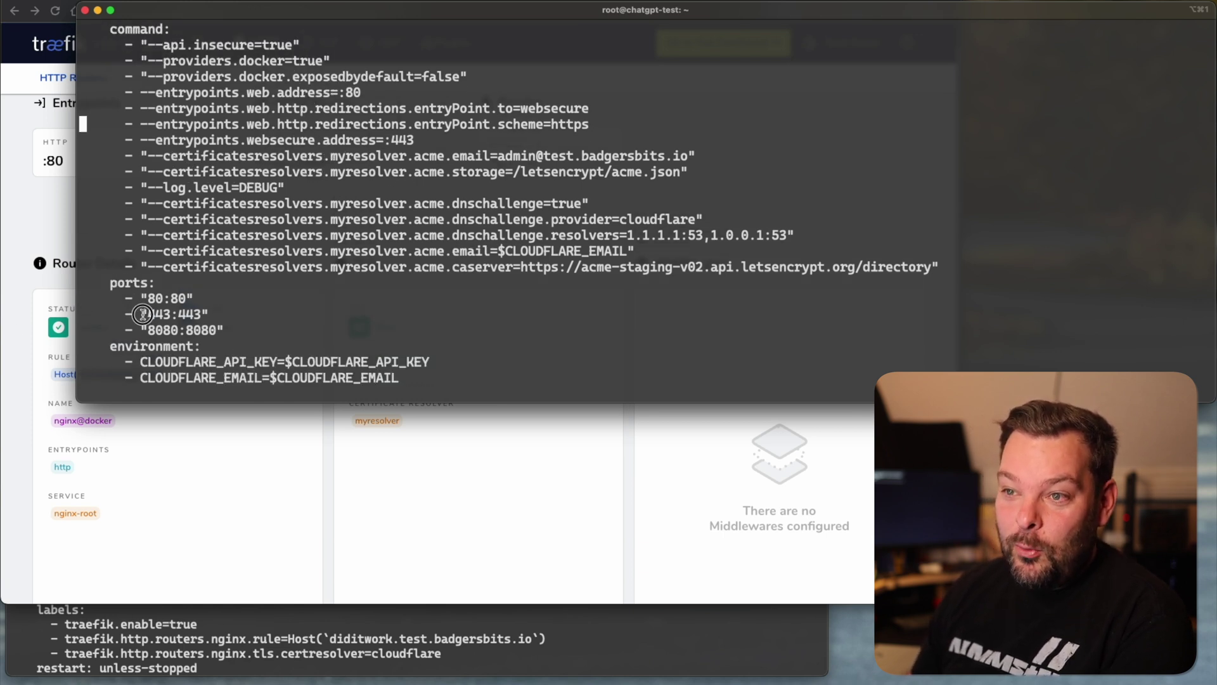
Step: Save docker-compose.yml after reviewing its 443 port and web/websecure entrypoint lines, and start the stack with docker-compose up
{"action": "left_click_drag", "start_coordinate": [143, 314], "coordinate": [233, 319]}
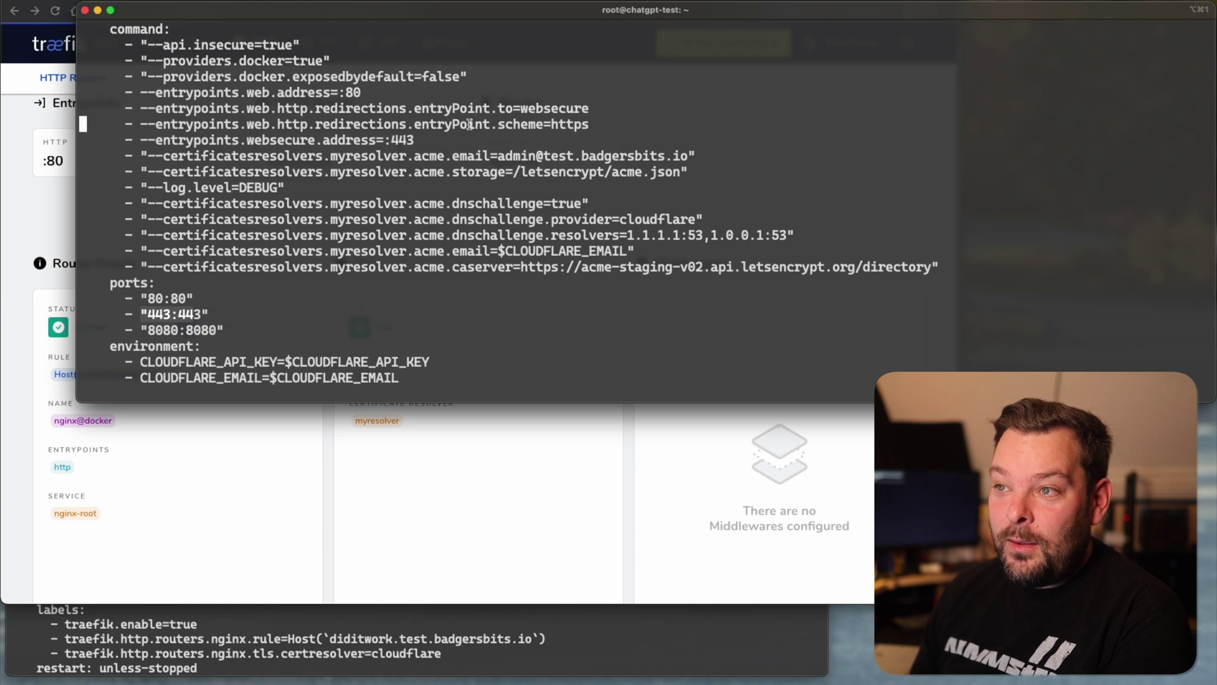
{"action": "left_click_drag", "start_coordinate": [424, 140], "coordinate": [88, 96]}
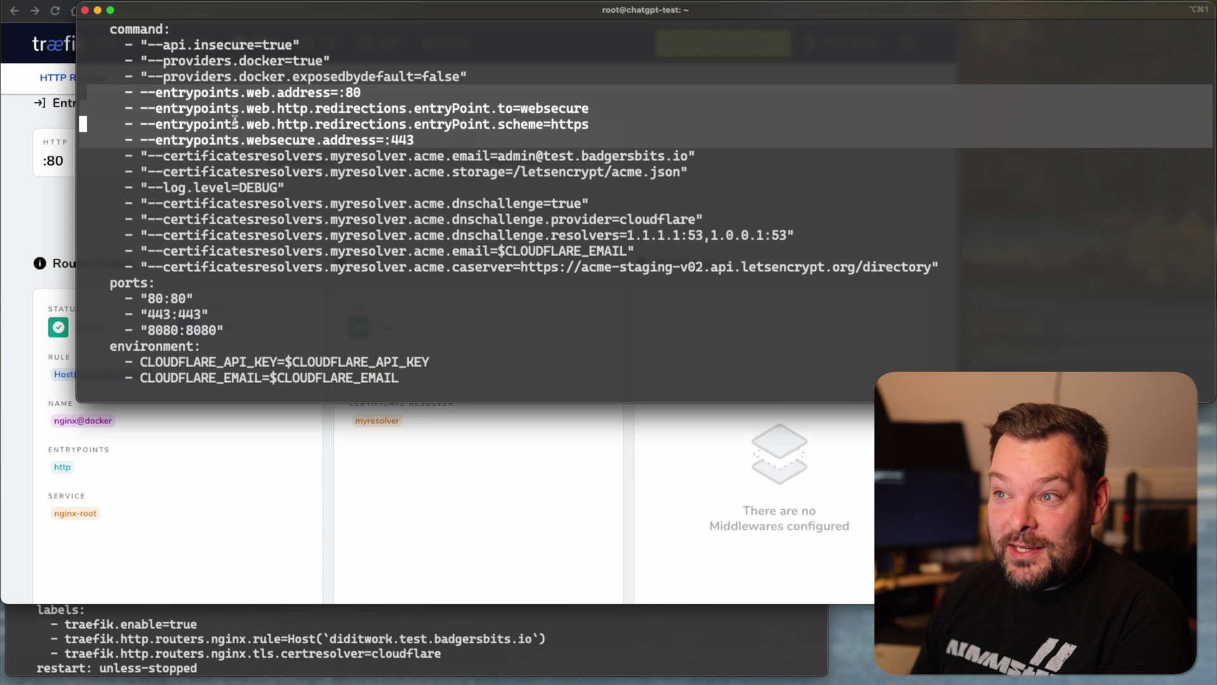
{"action": "scroll", "coordinate": [399, 144], "scroll_direction": "up", "scroll_amount": 2}
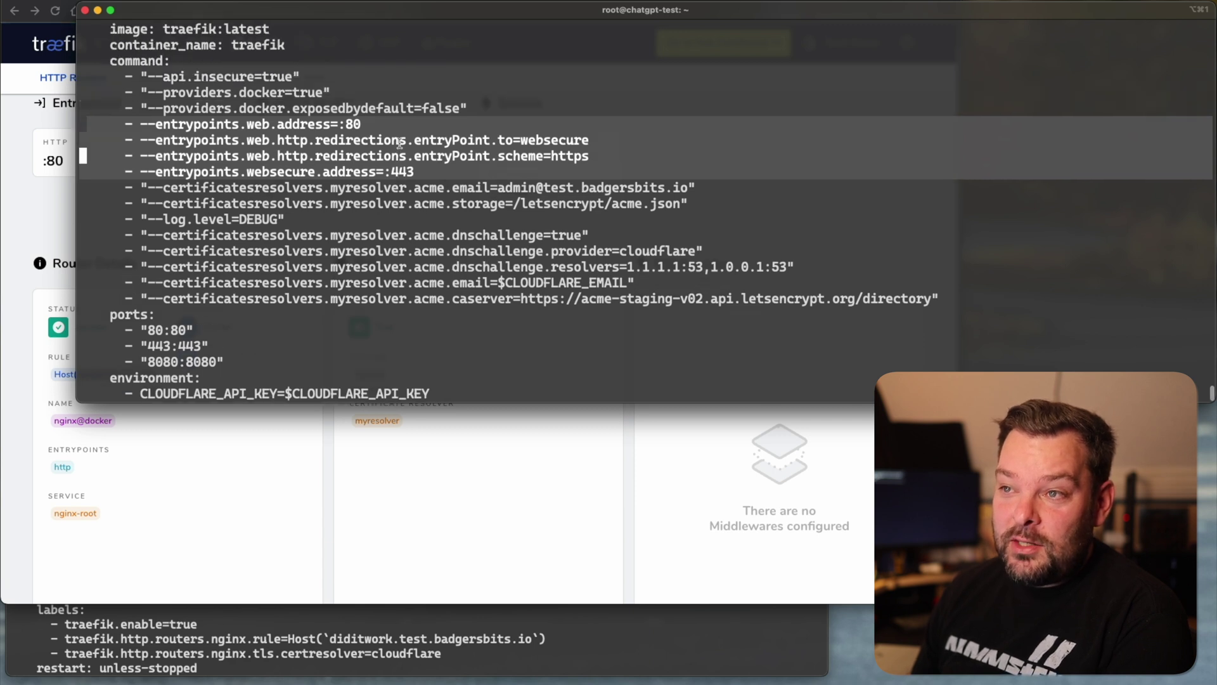
{"action": "left_click", "coordinate": [421, 170]}
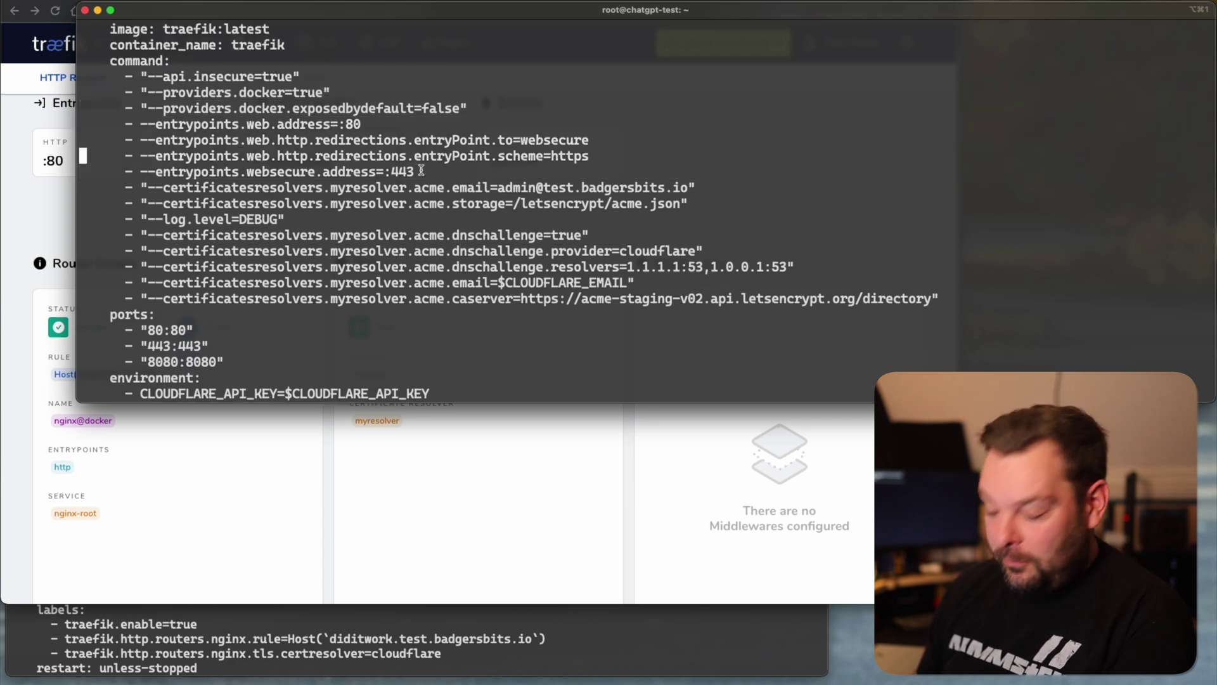
{"action": "type", "text": ":wq"}
{"action": "key", "text": "Return"}
{"action": "type", "text": "docker-compose up"}
{"action": "key", "text": "Return"}
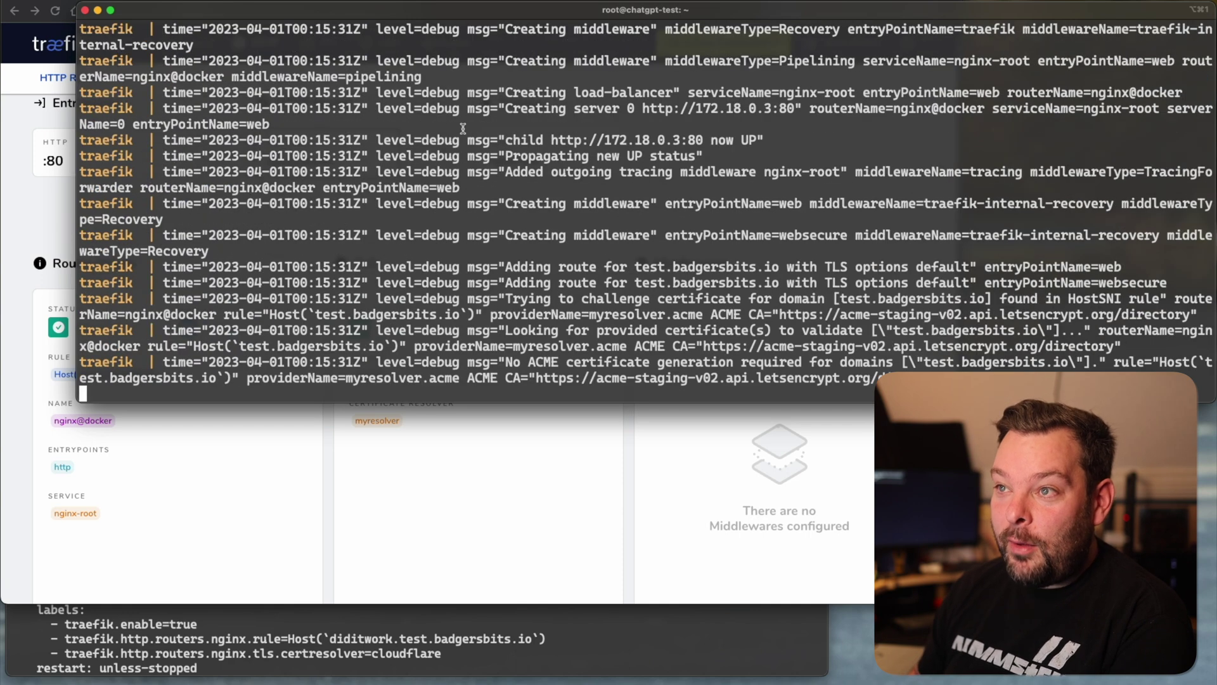
Step: Switch to Chrome, reload the nginx@docker router page in the Traefik dashboard, and check its entrypoints and TLS details
{"action": "key", "text": "super+Tab"}
{"action": "key", "text": "super+r"}
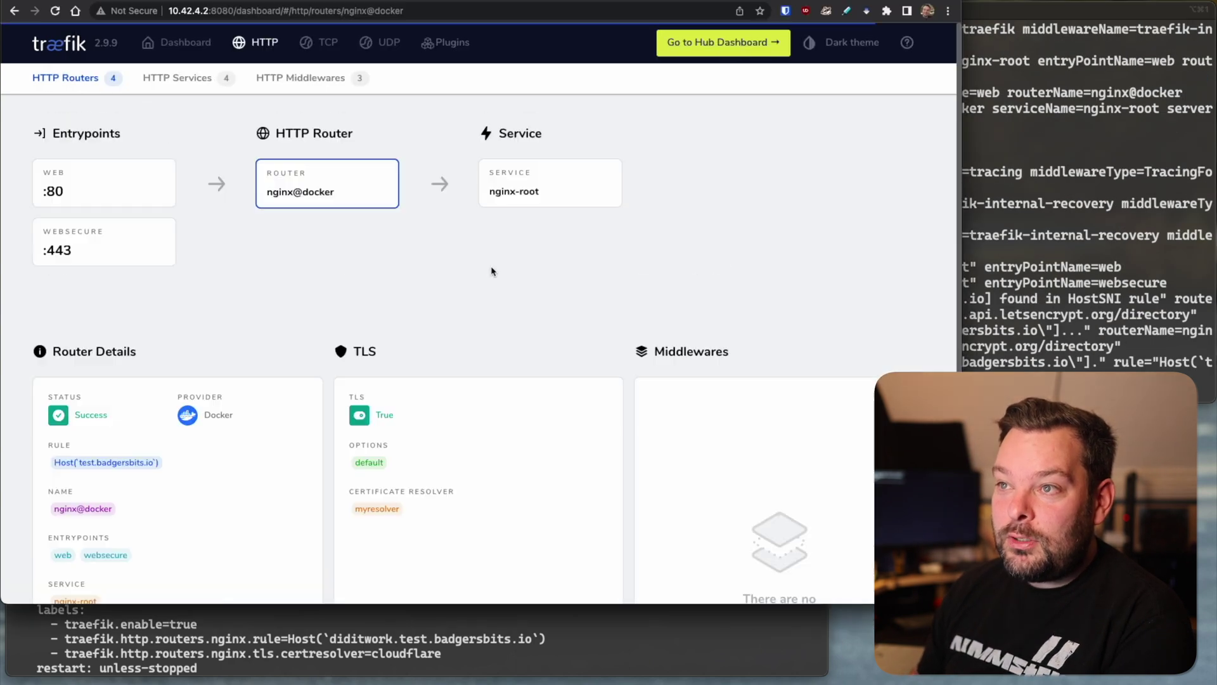
{"action": "scroll", "coordinate": [305, 279], "scroll_direction": "down", "scroll_amount": 1}
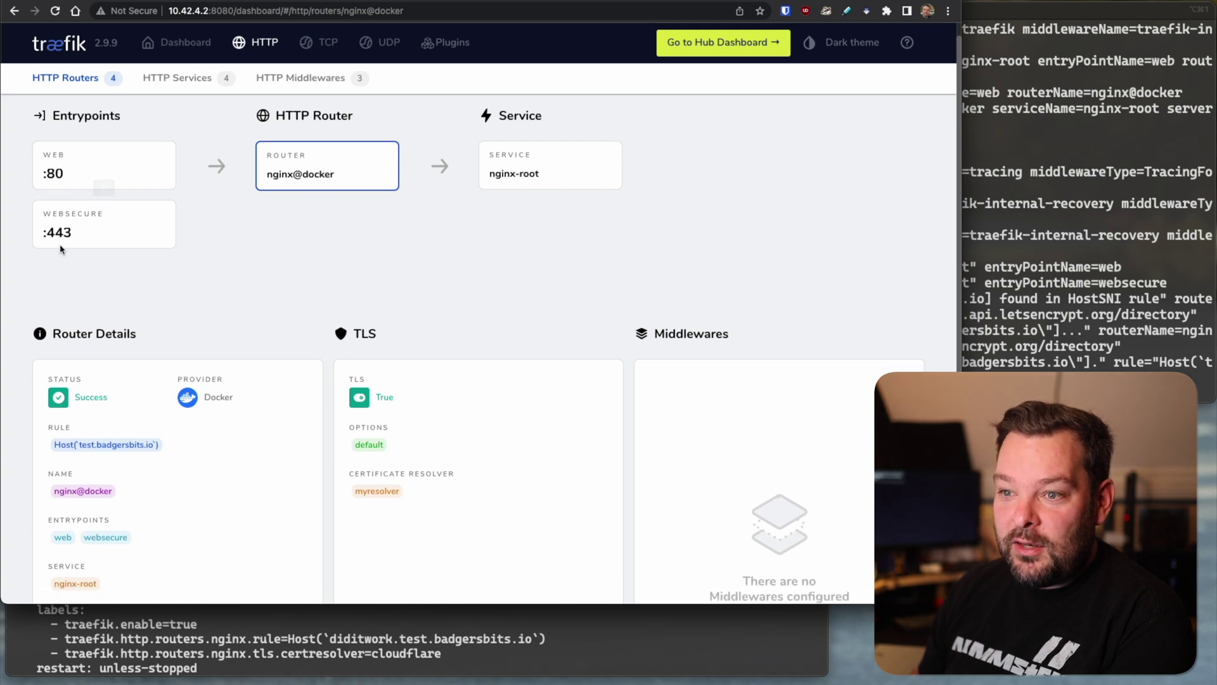
{"action": "scroll", "coordinate": [239, 323], "scroll_direction": "down", "scroll_amount": 3}
{"action": "scroll", "coordinate": [238, 323], "scroll_direction": "up", "scroll_amount": 3}
Step: Open test.badgersbits.io in a new tab and proceed past the certificate warning to the site
{"action": "key", "text": "super+t"}
{"action": "type", "text": "test.b"}
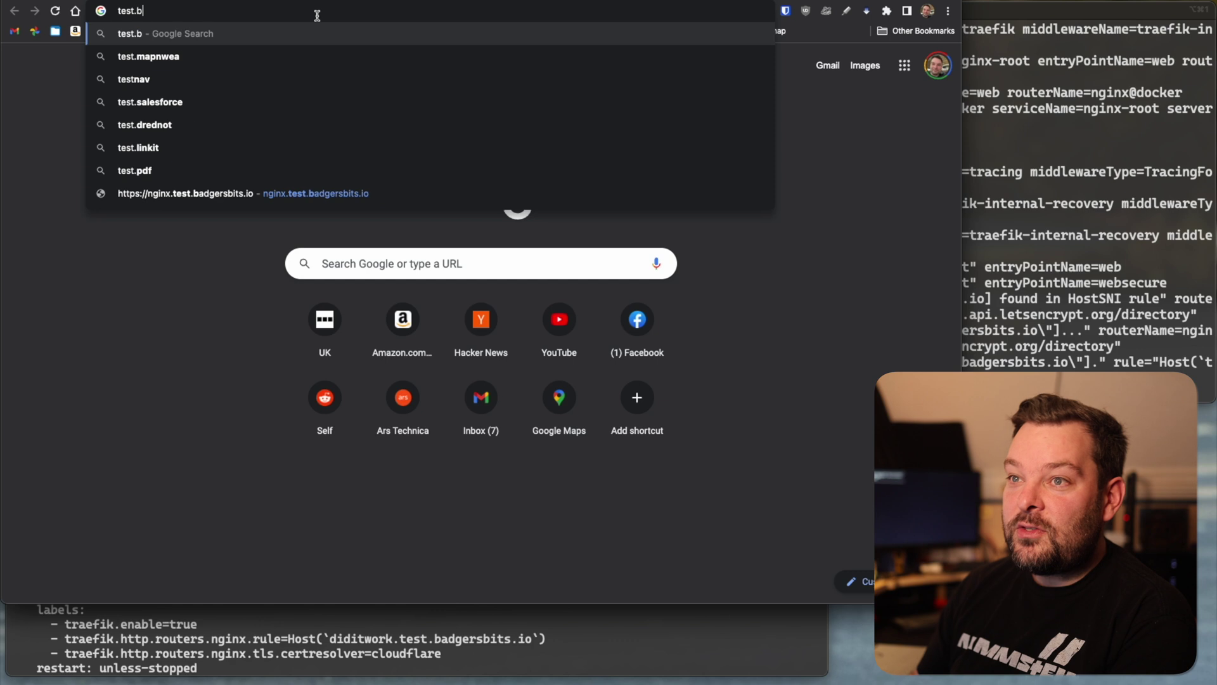
{"action": "type", "text": "adgersbits.io"}
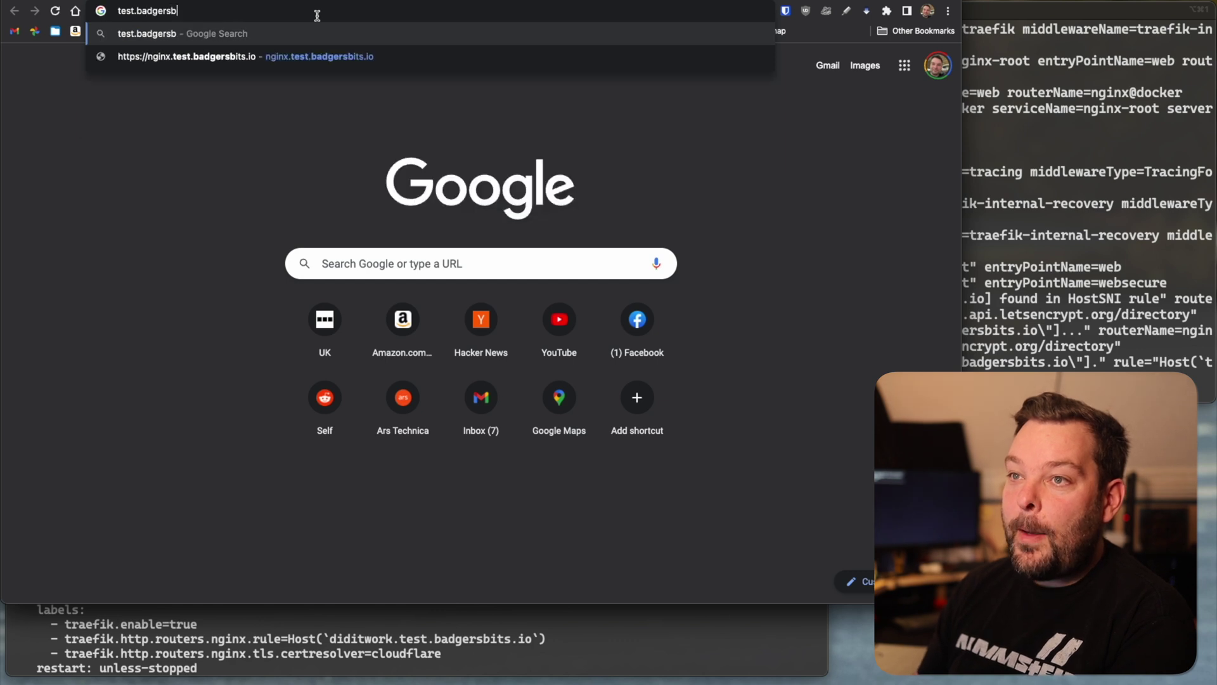
{"action": "key", "text": "Return"}
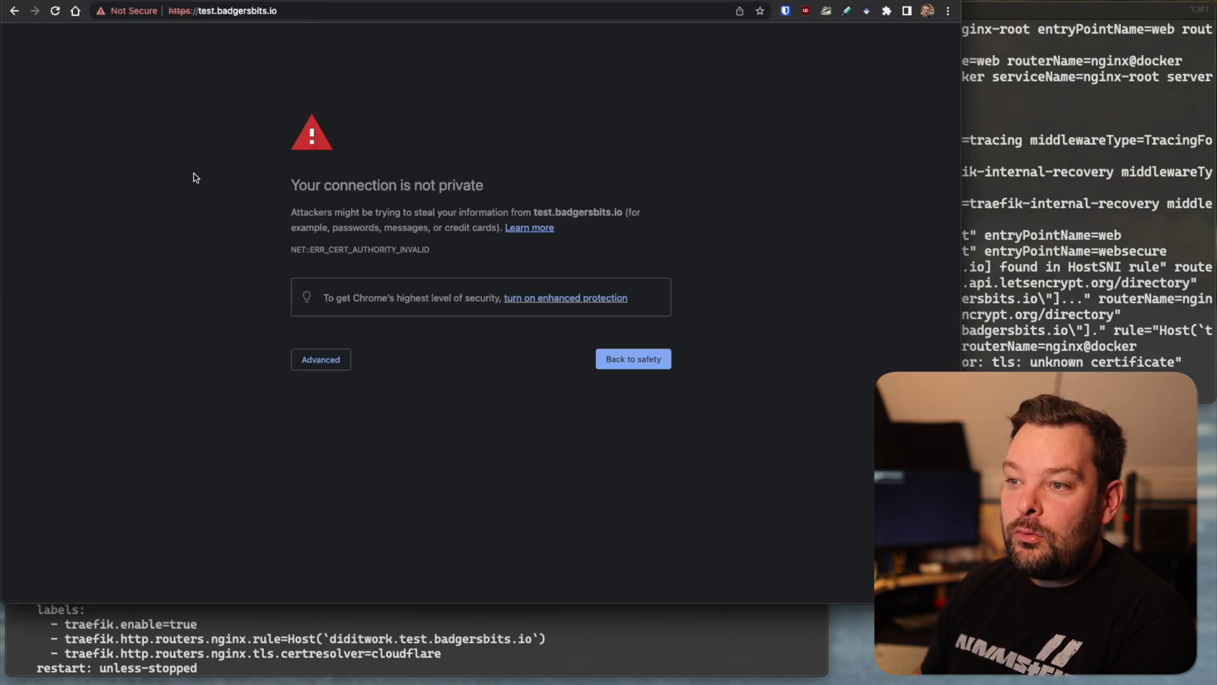
{"action": "left_click", "coordinate": [318, 363]}
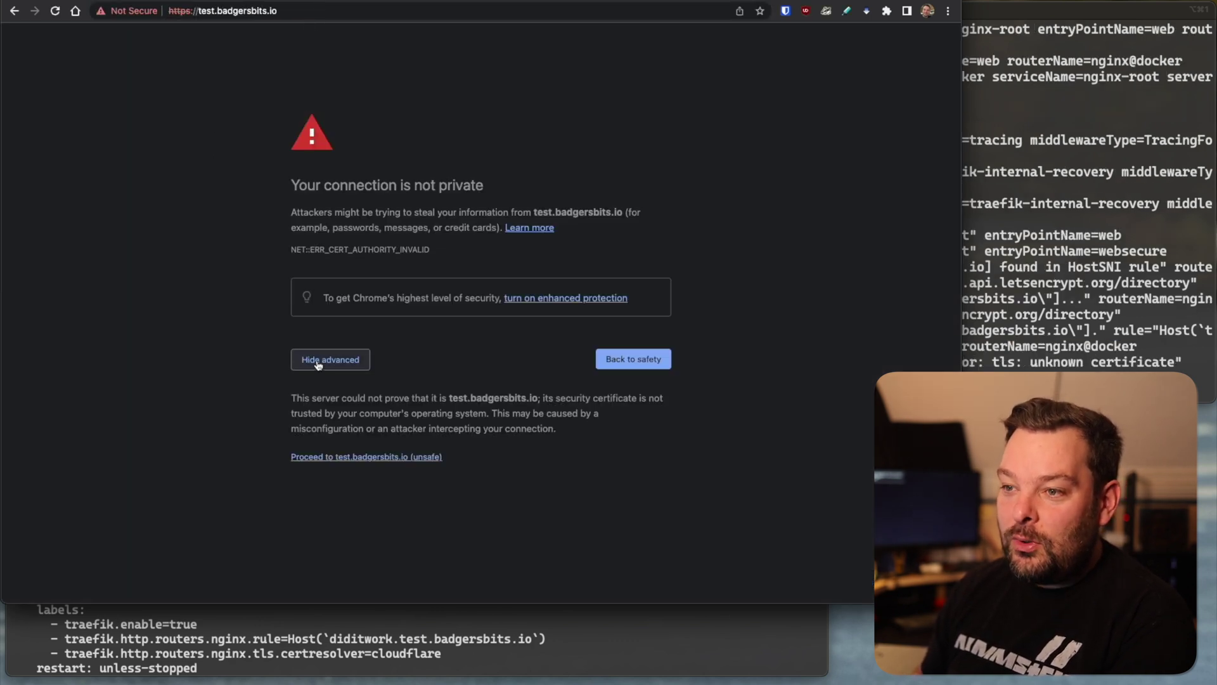
{"action": "left_click", "coordinate": [325, 458]}
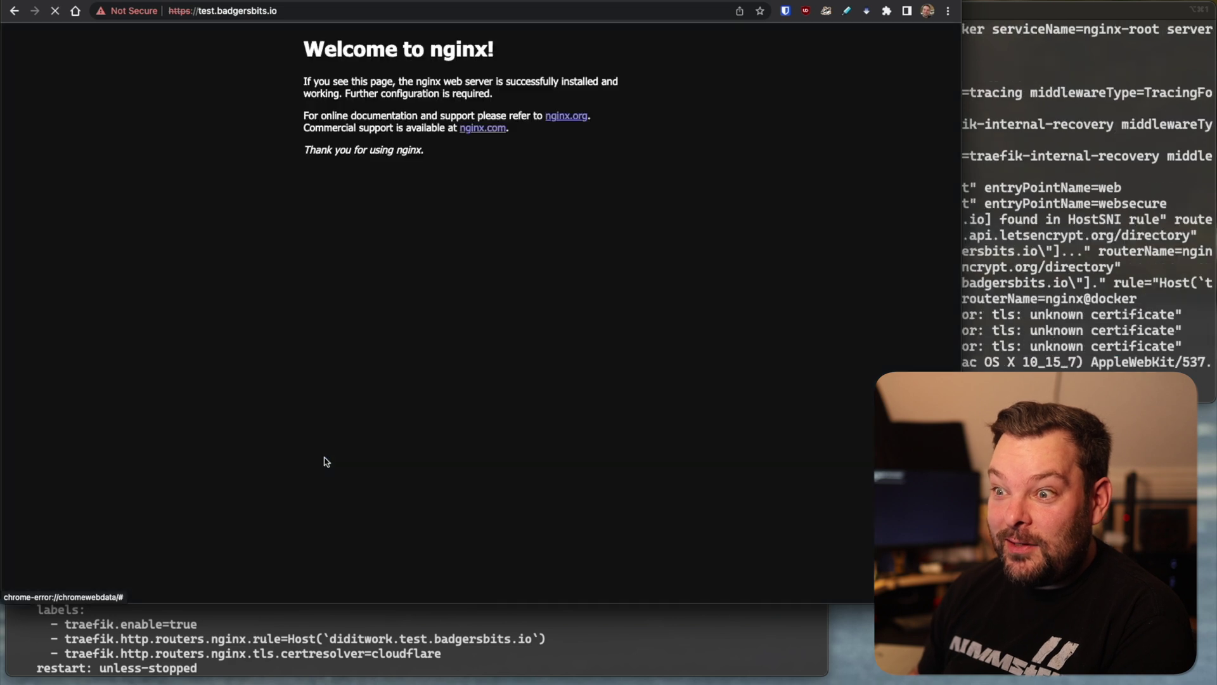
Step: View the certificate for test.badgersbits.io and check its Issued By details
{"action": "left_click", "coordinate": [120, 12]}
{"action": "left_click", "coordinate": [188, 170]}
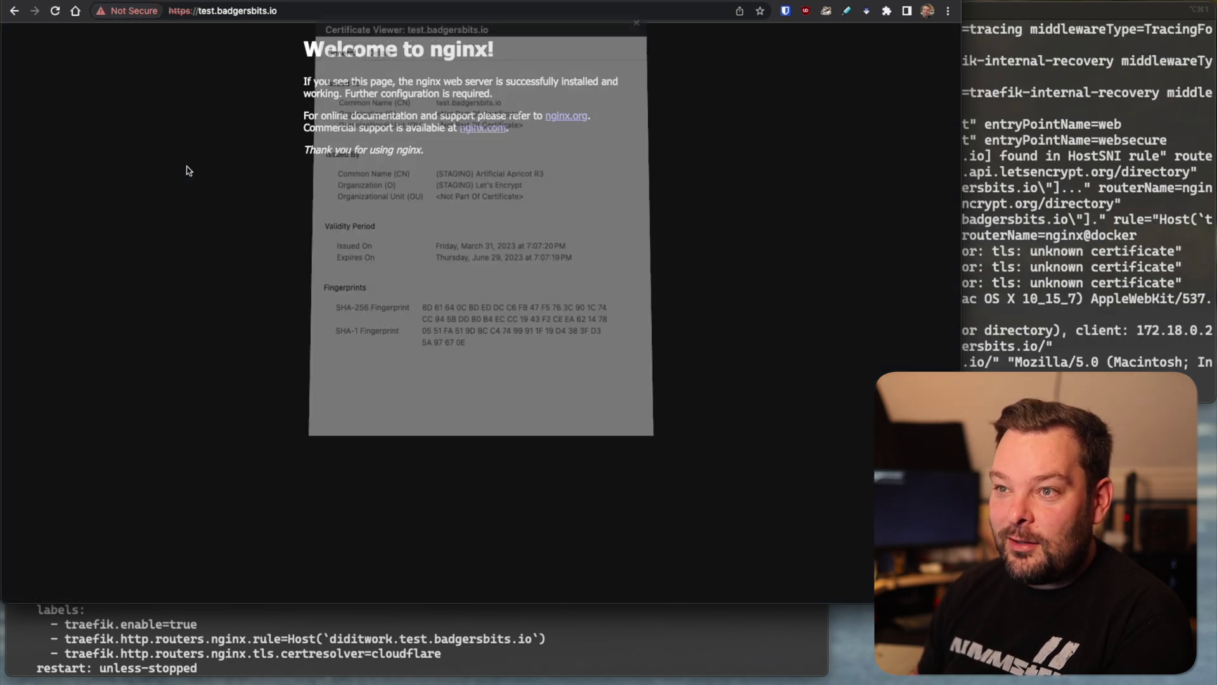
{"action": "left_click_drag", "start_coordinate": [531, 211], "coordinate": [407, 185]}
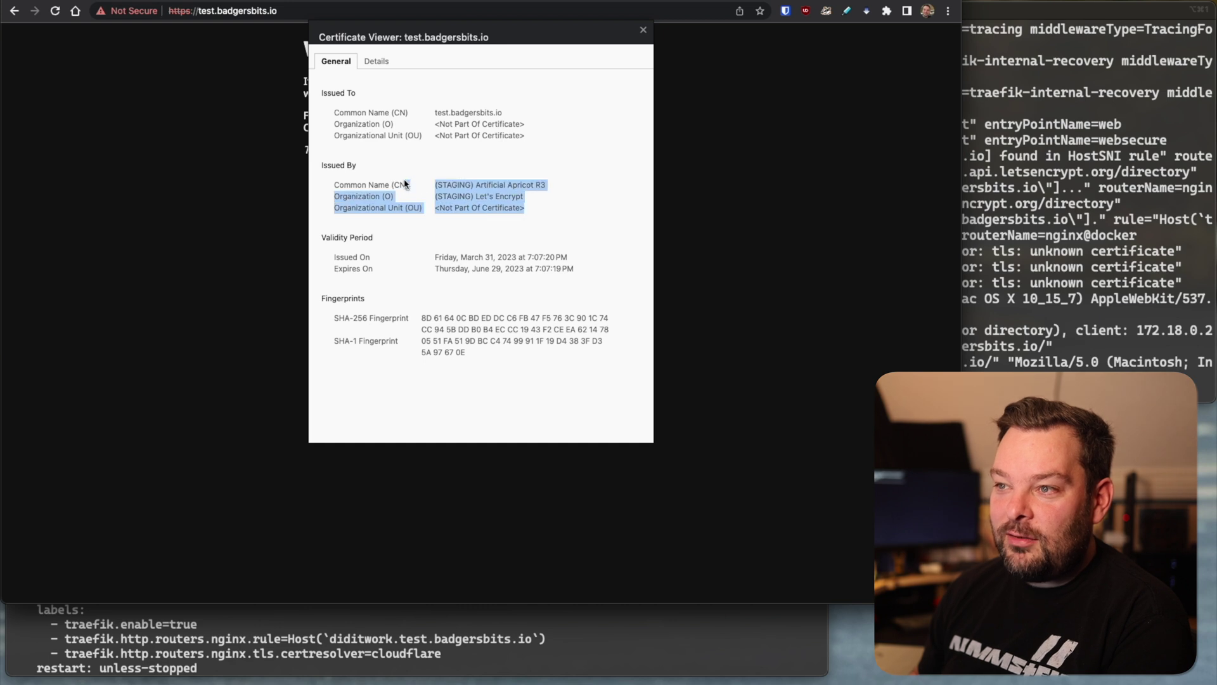
{"action": "left_click", "coordinate": [411, 166]}
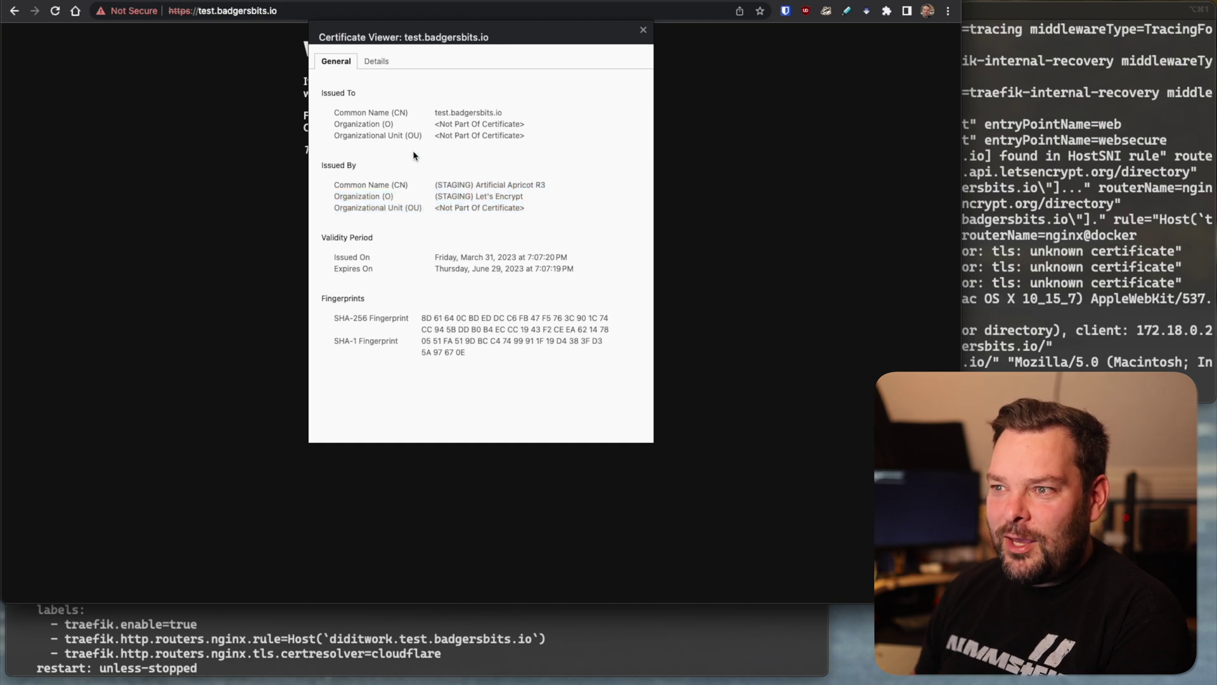